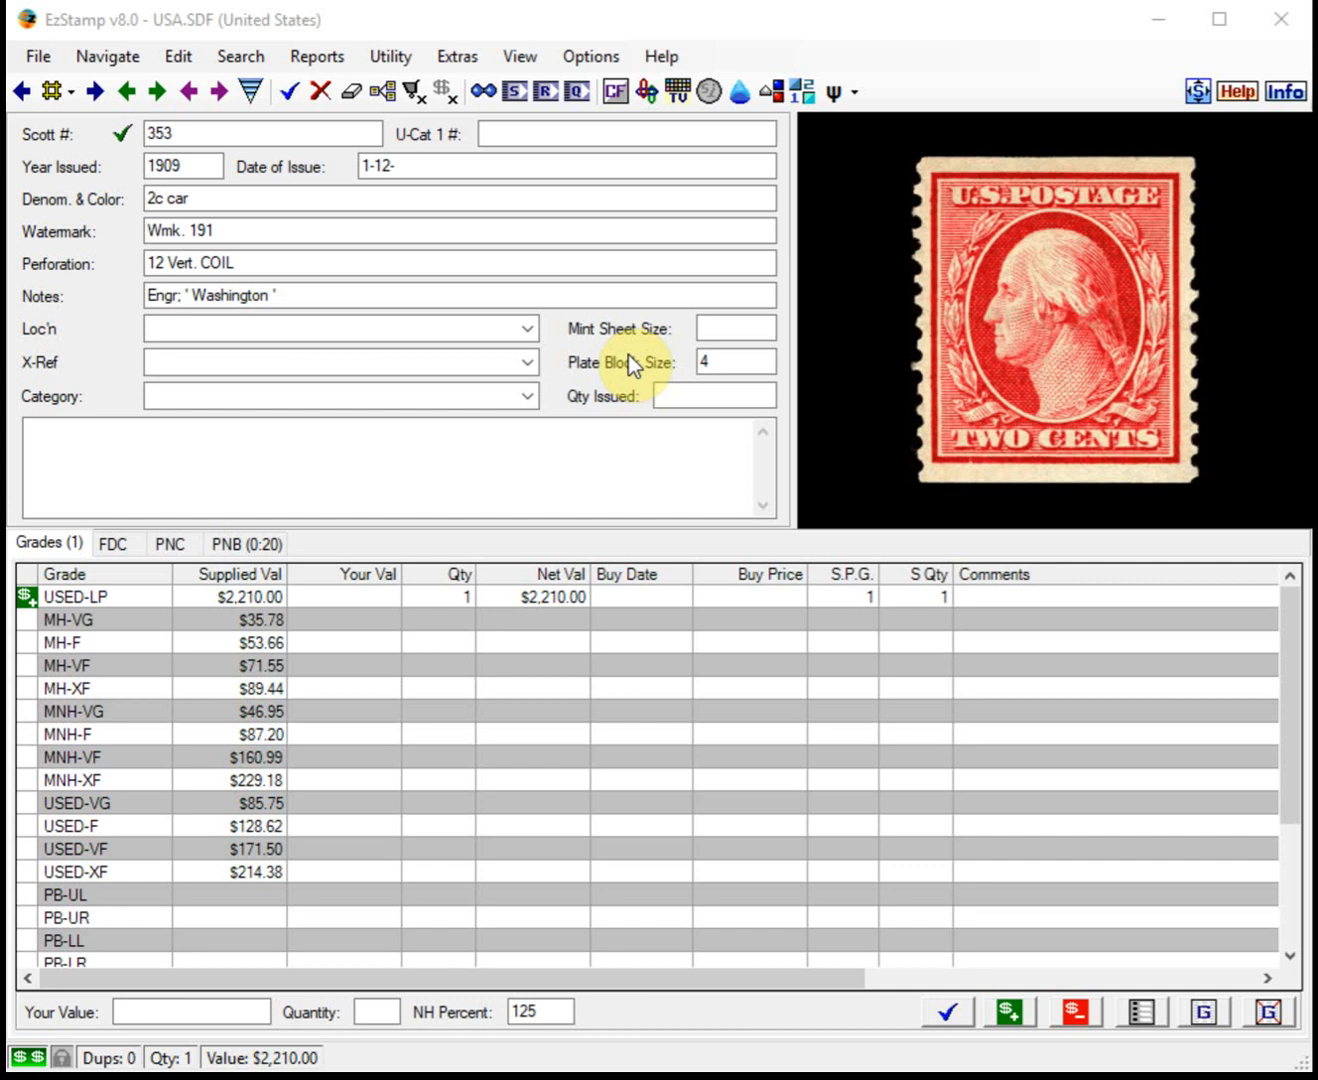
- Switch to the web browser and search the ezstamp.com site for "move"
left_click(630, 1078)
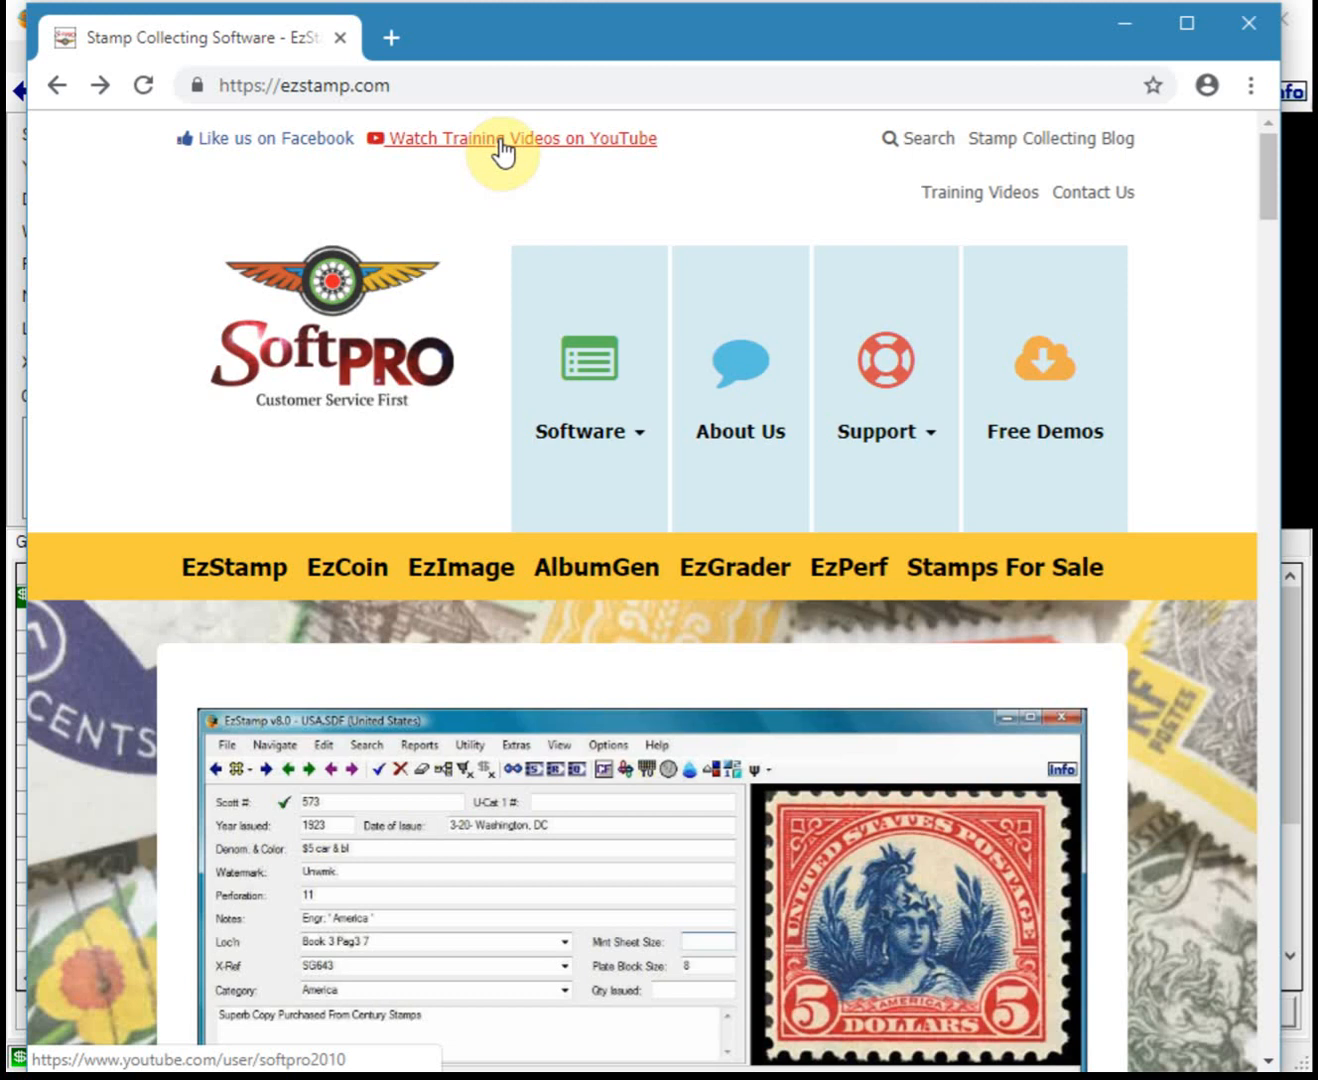
left_click(925, 138)
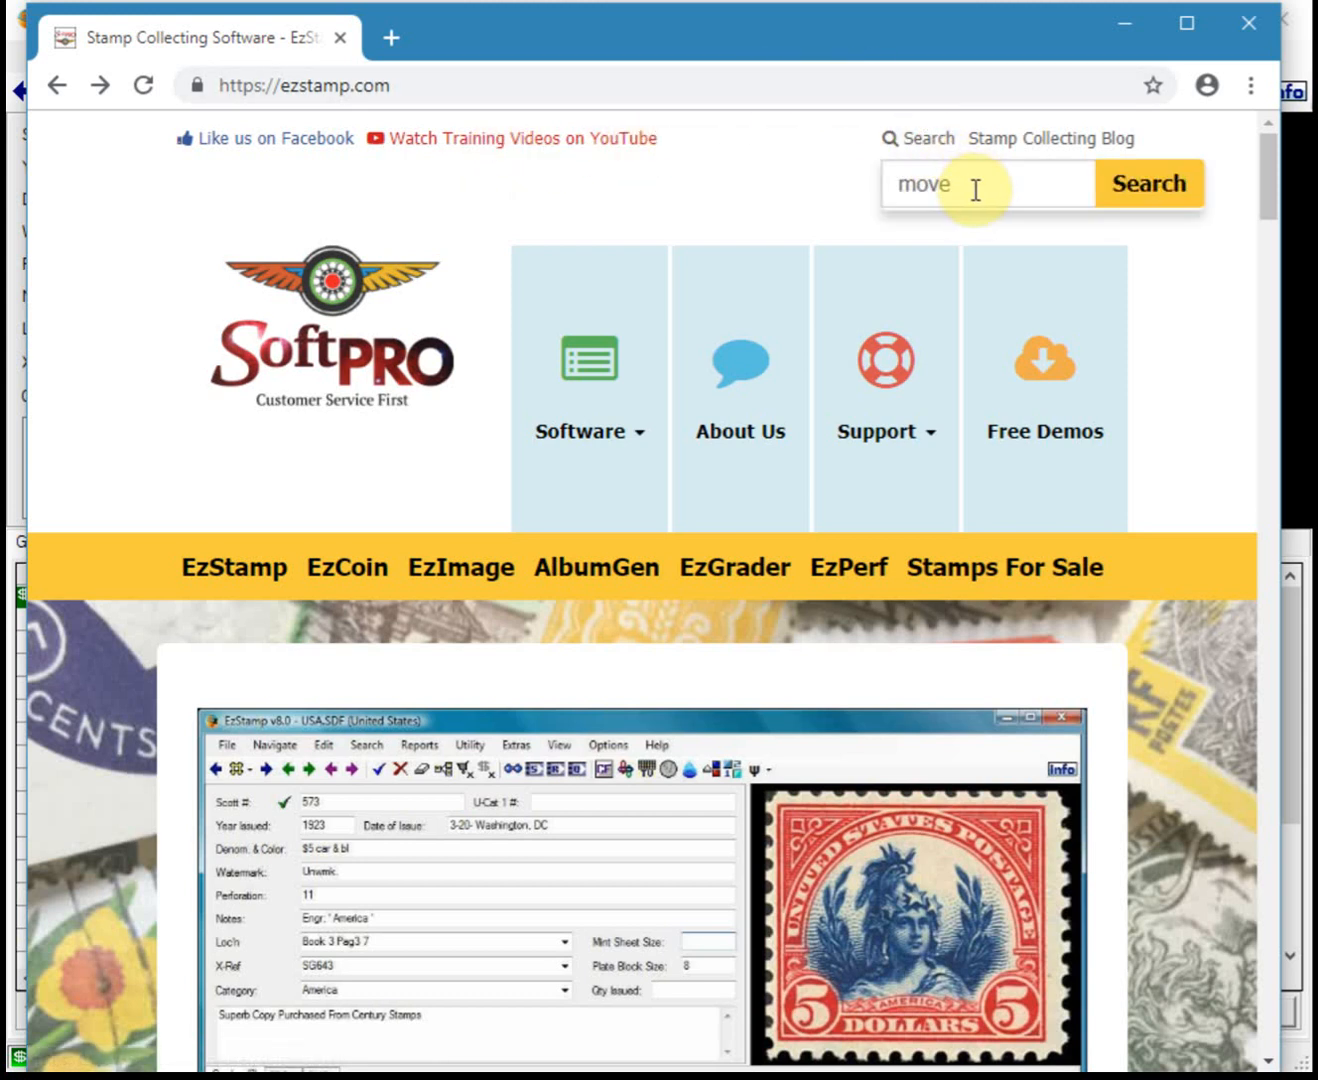
left_click(1150, 190)
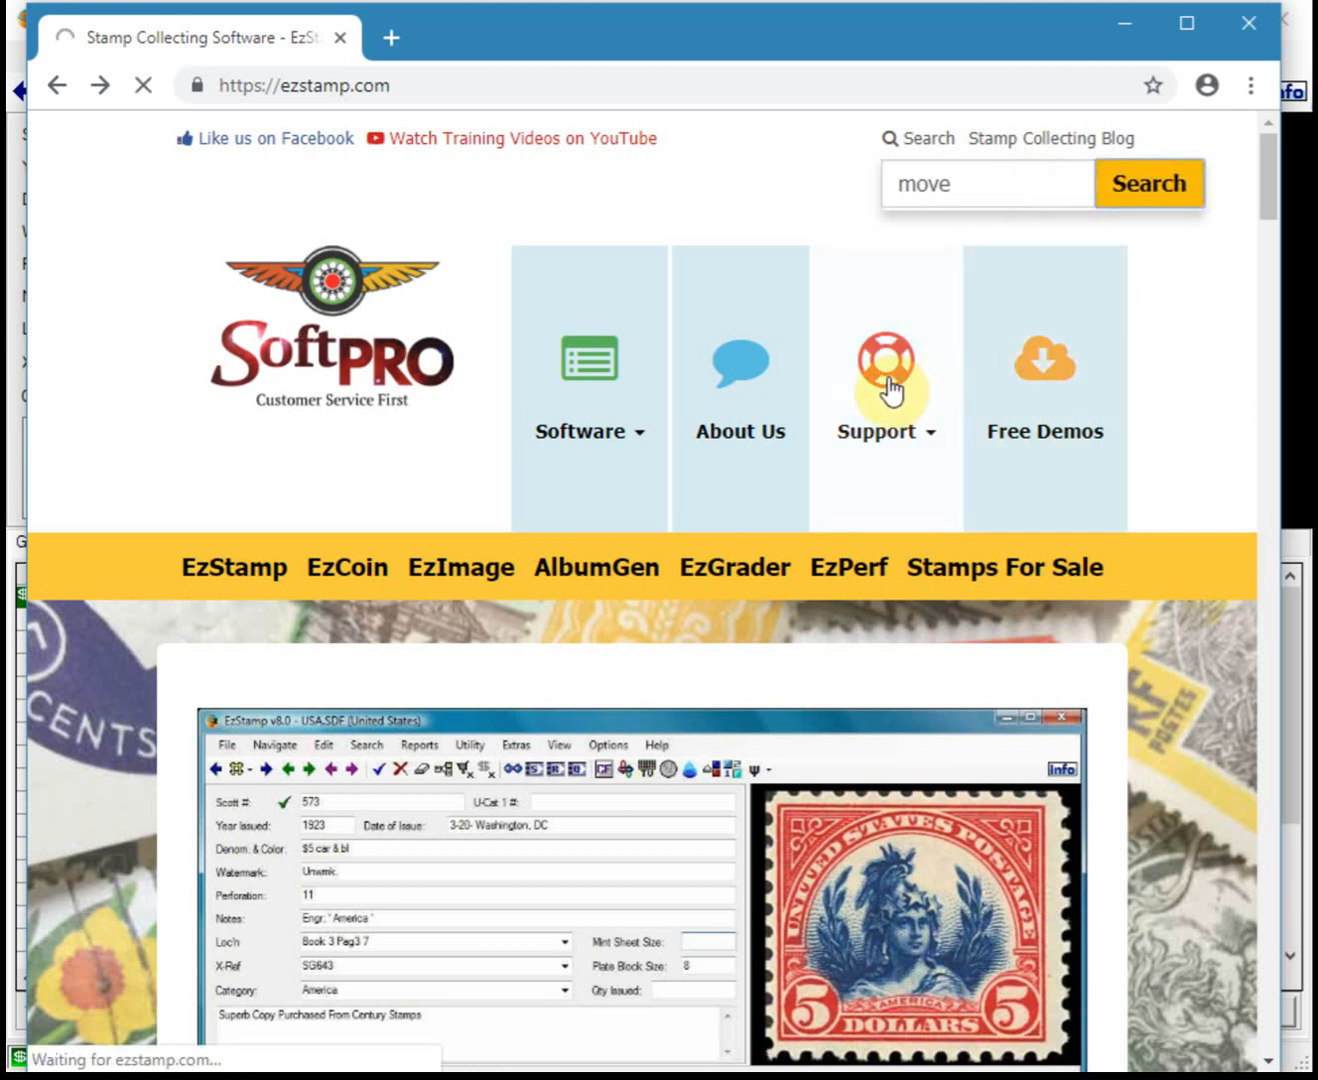
scroll(809, 399, "down", 3)
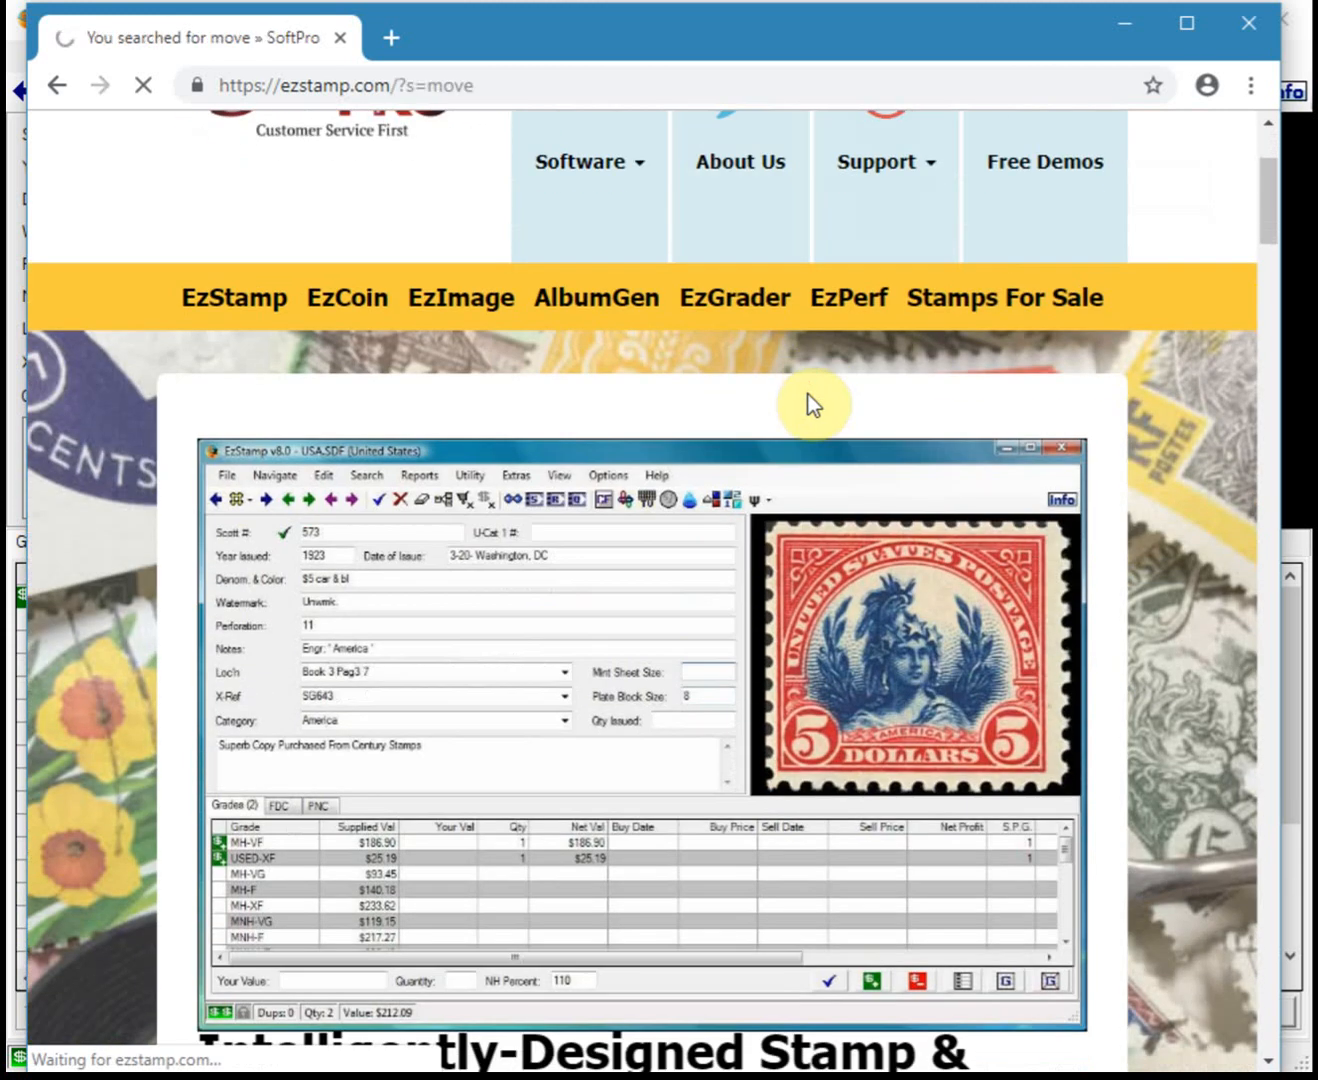
scroll(746, 471, "down", 7)
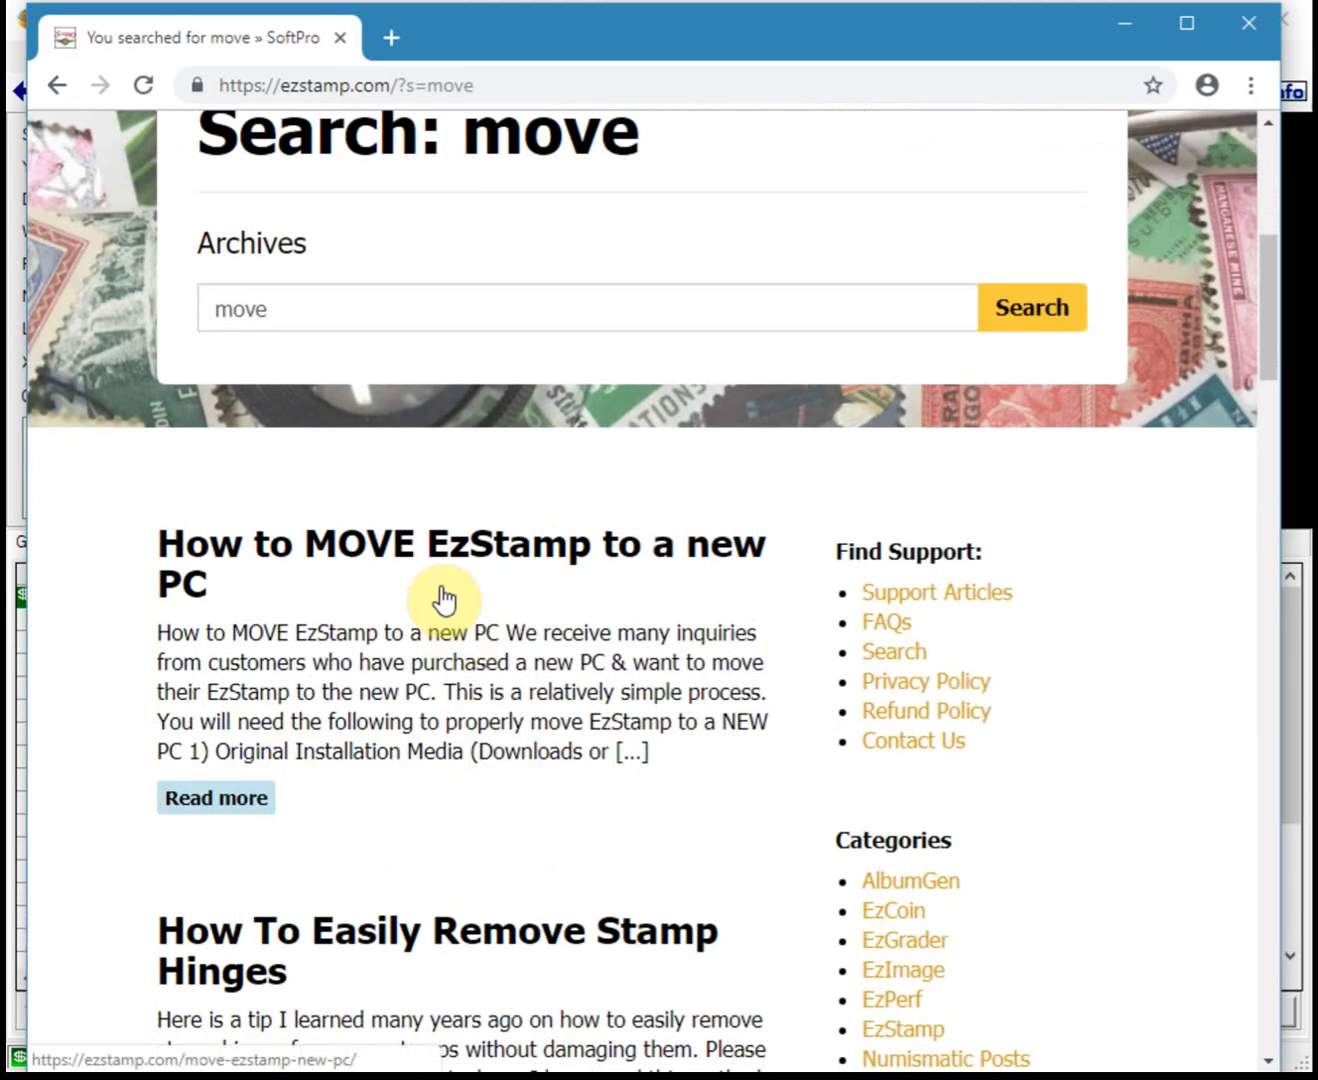
- Read through the support article "How to MOVE EzStamp to a new PC", then minimize the browser to return to EzStamp
left_click(440, 564)
scroll(538, 560, "down", 4)
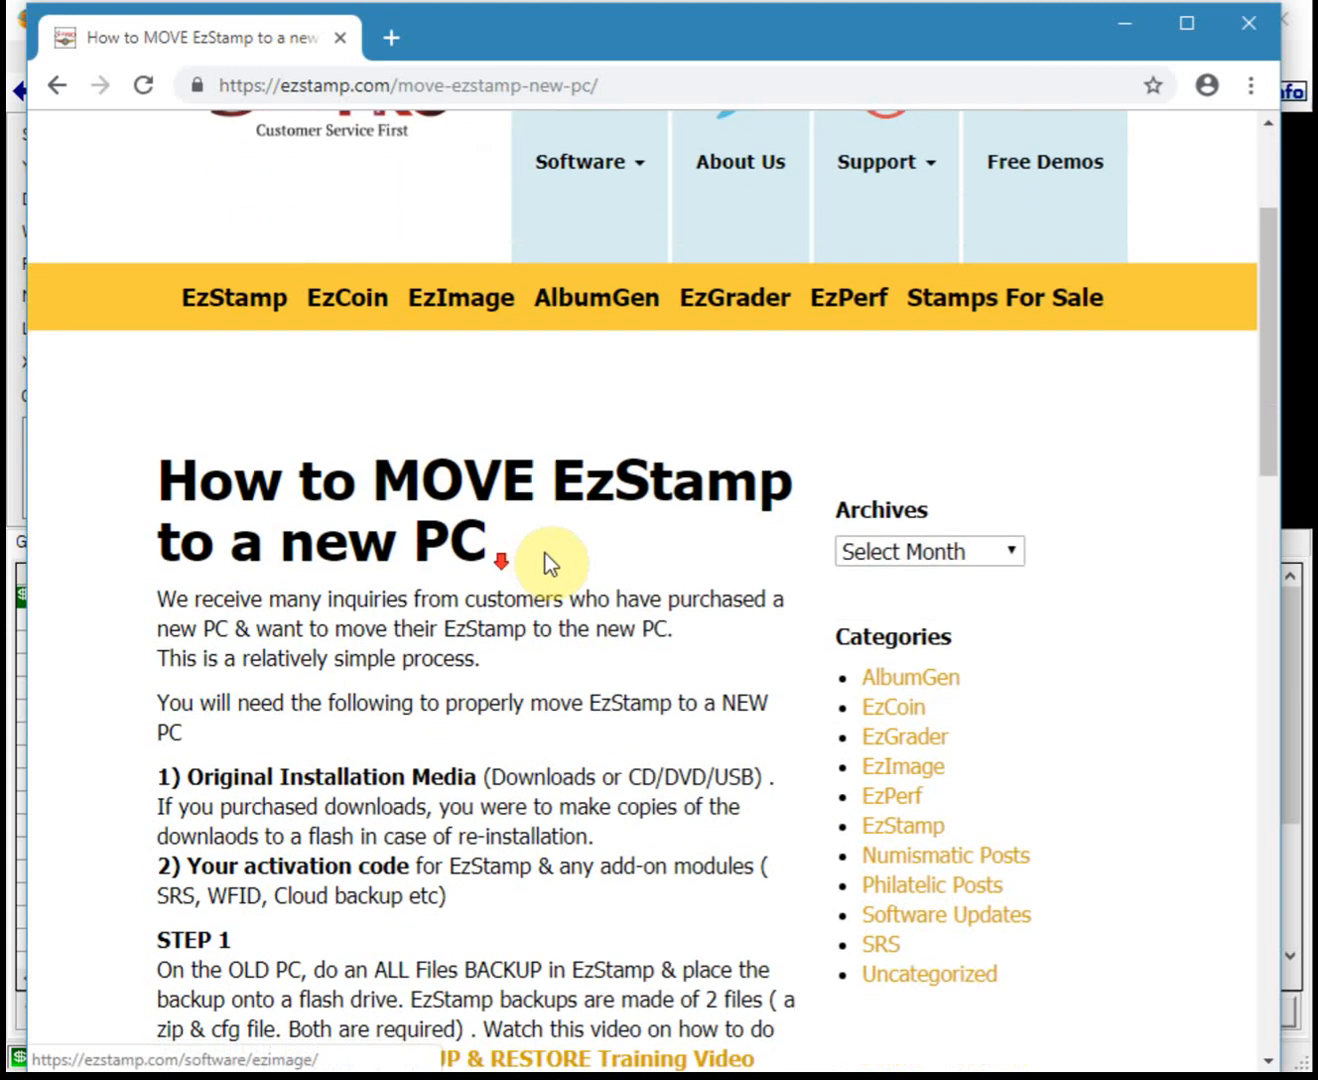
scroll(557, 549, "down", 4)
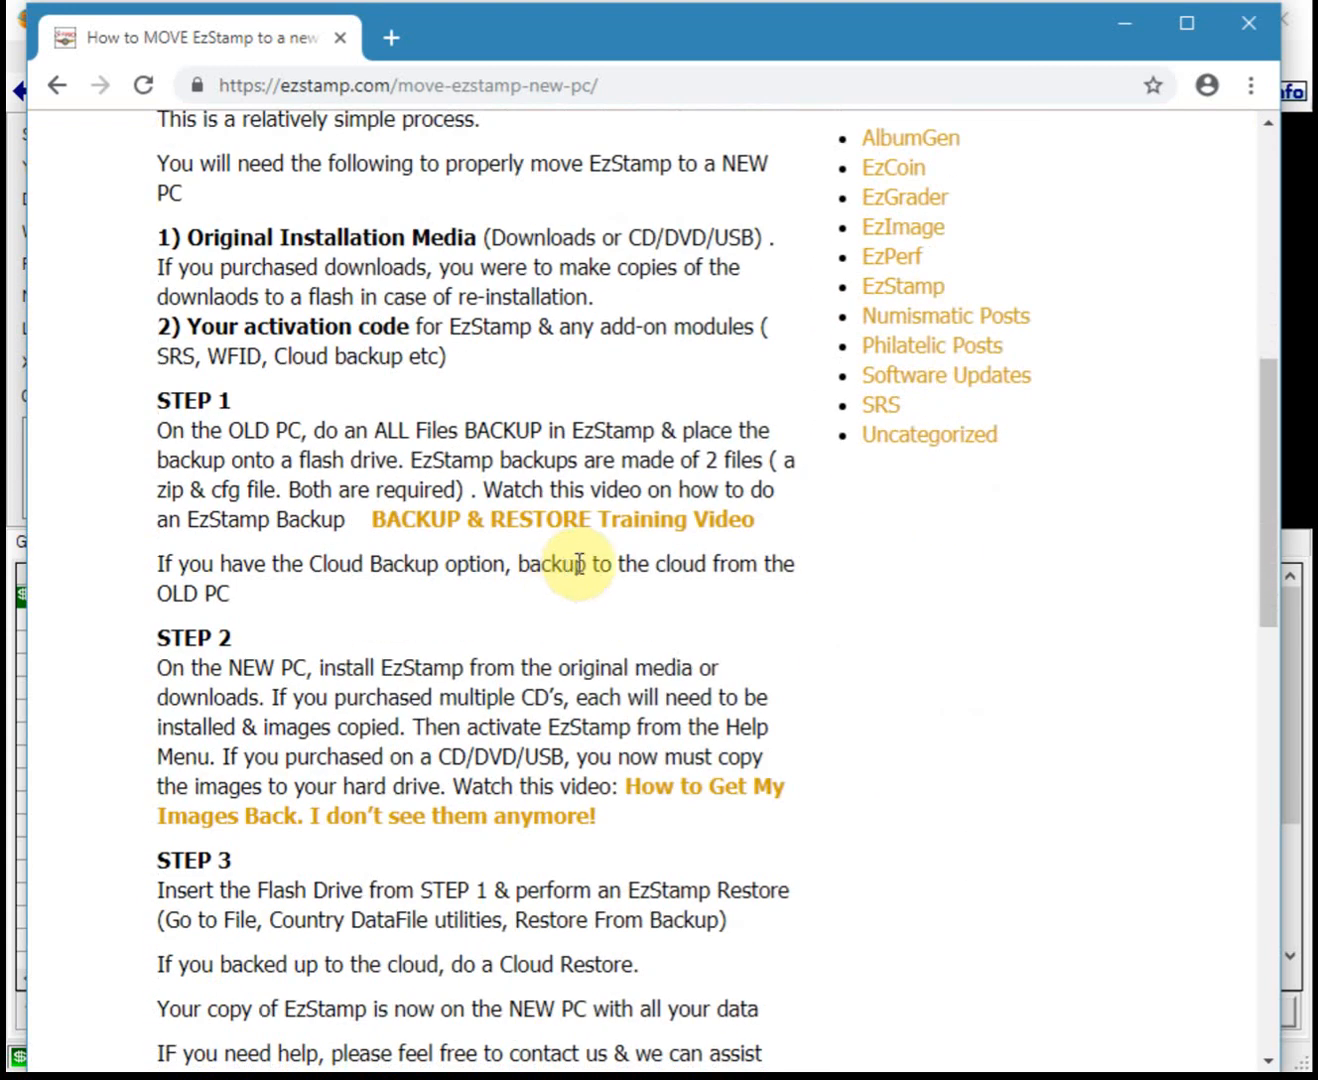
scroll(580, 525, "down", 4)
scroll(591, 548, "up", 7)
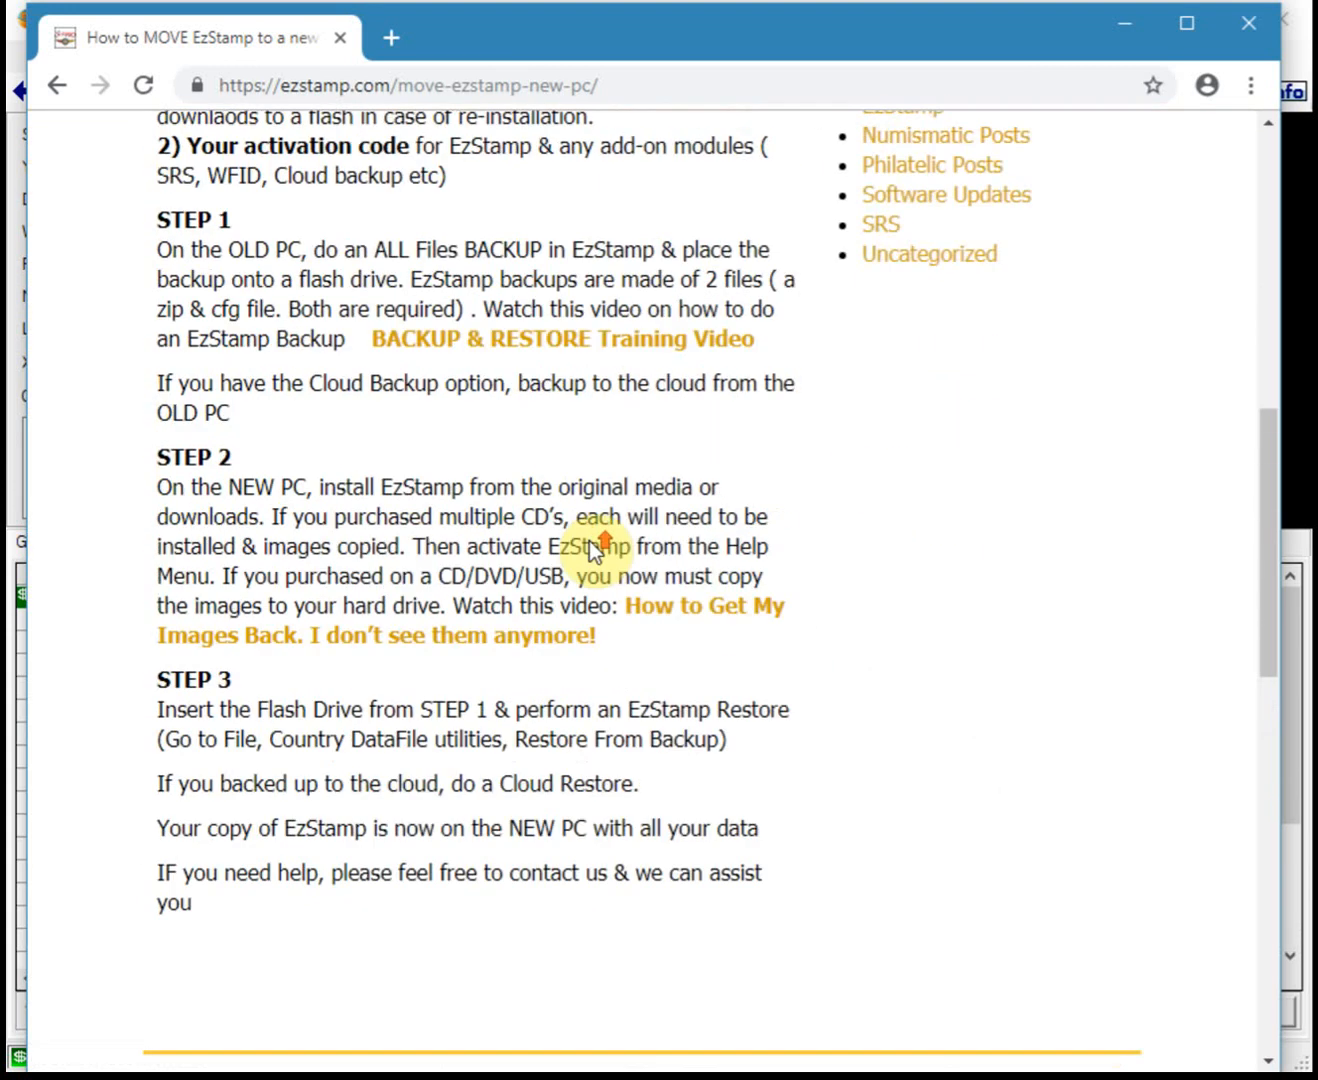
scroll(600, 538, "up", 3)
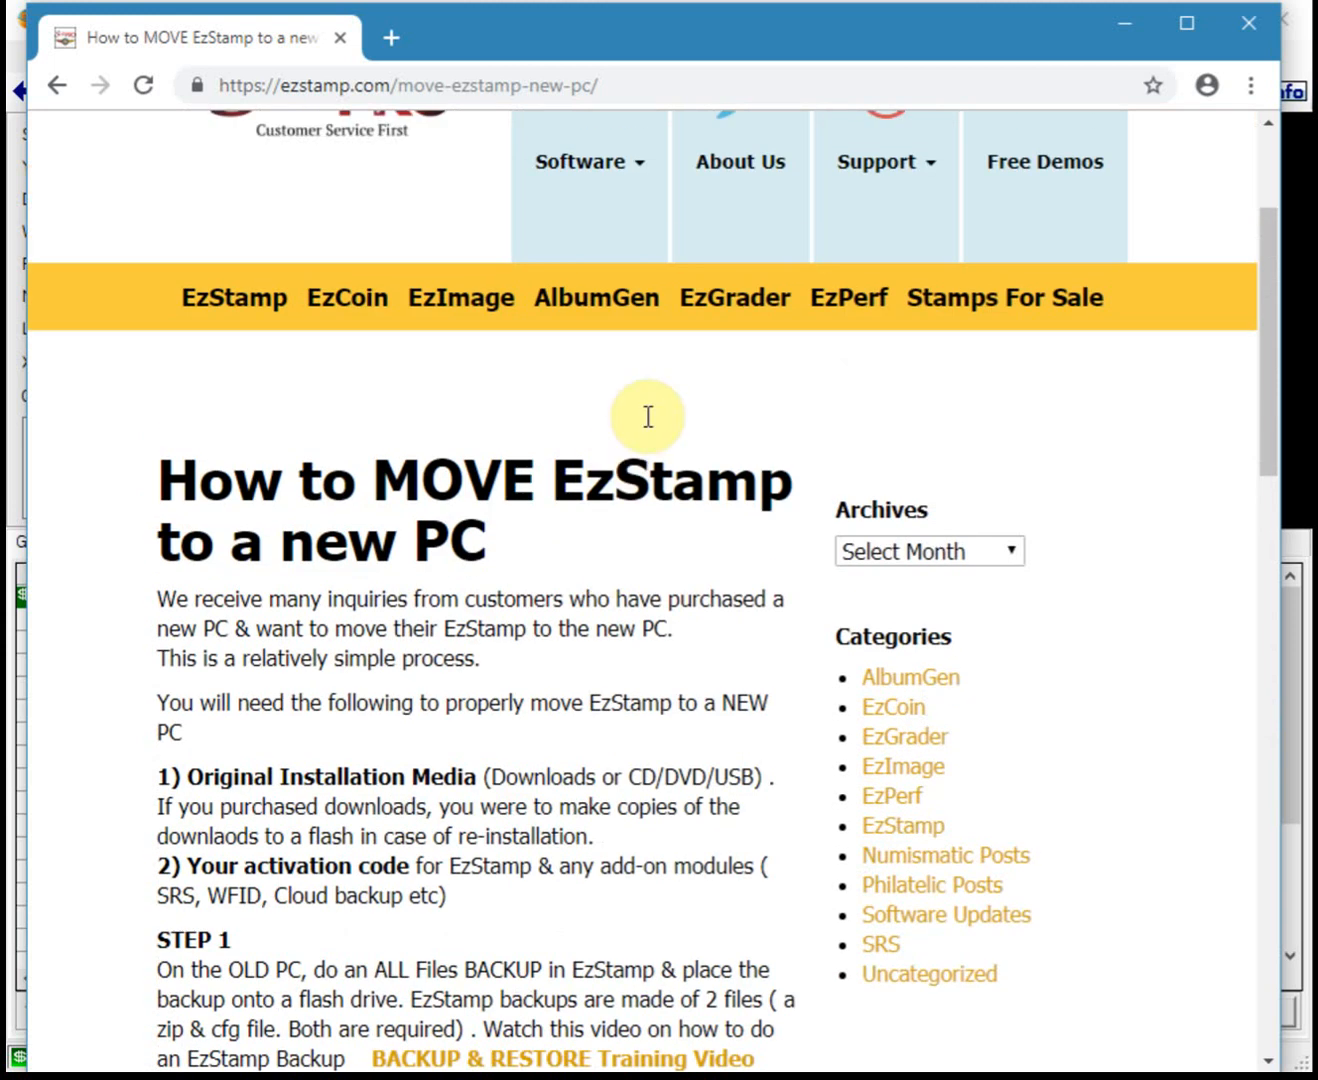
left_click(1125, 26)
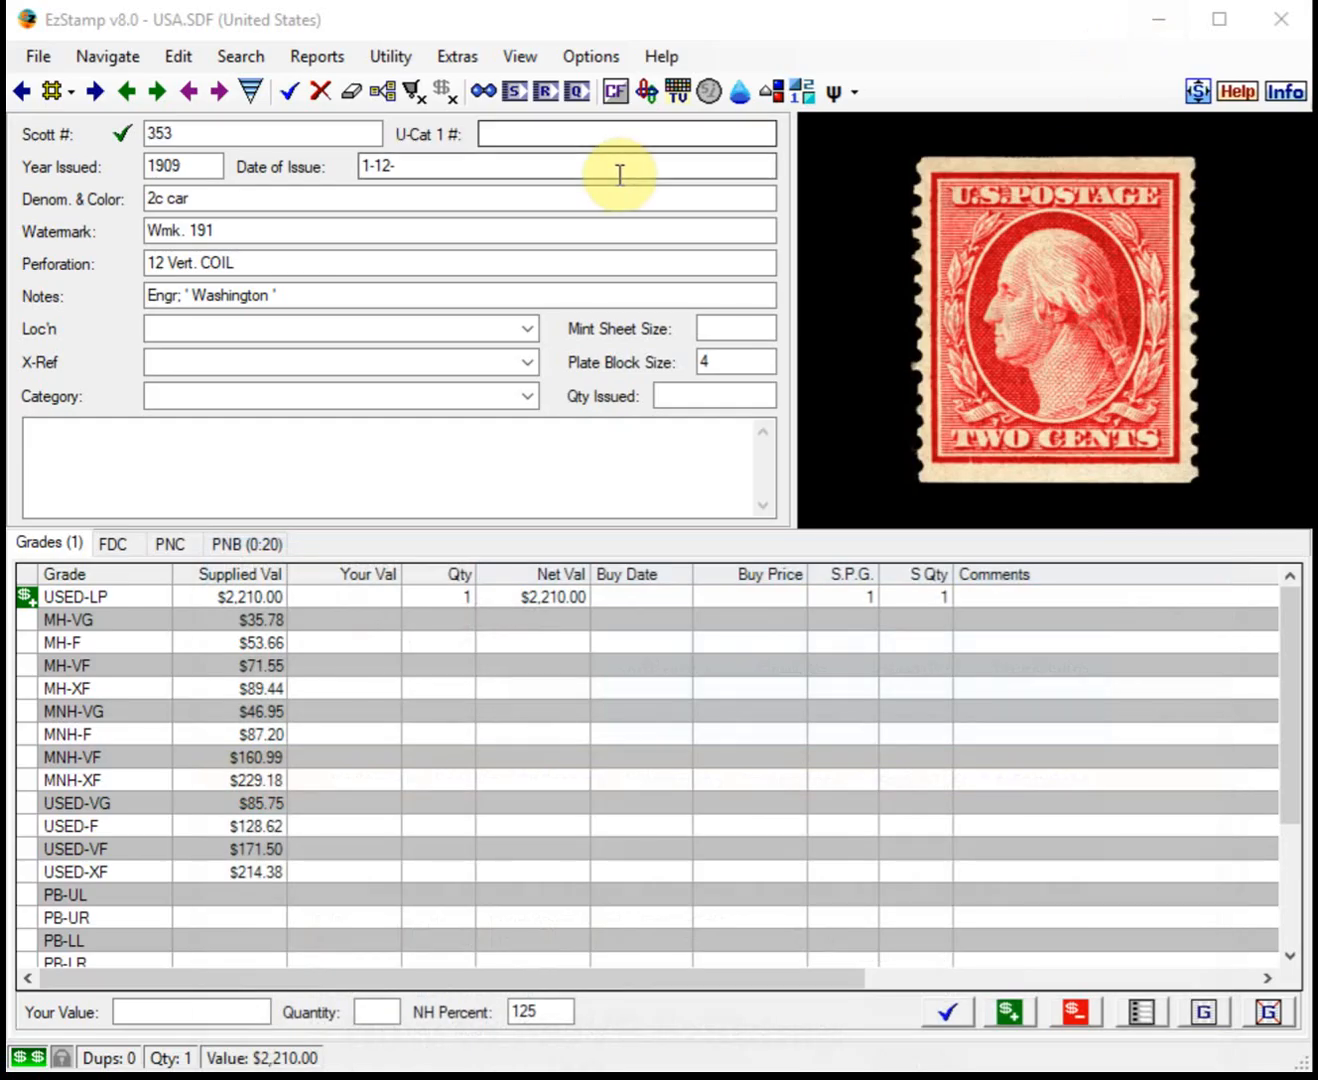
left_click(603, 257)
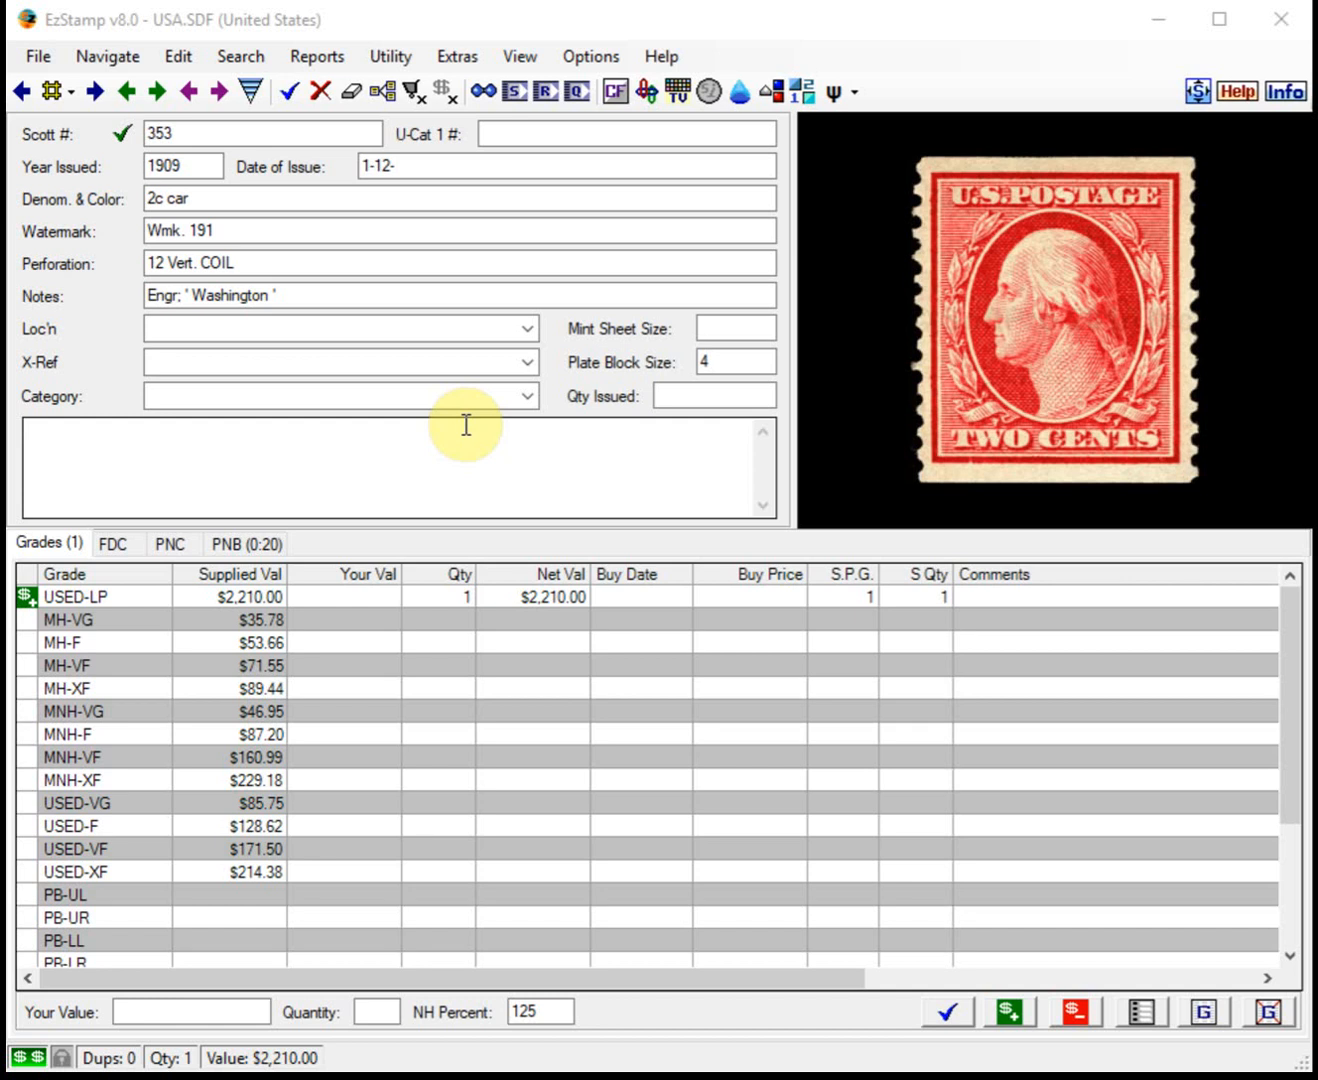
left_click(51, 56)
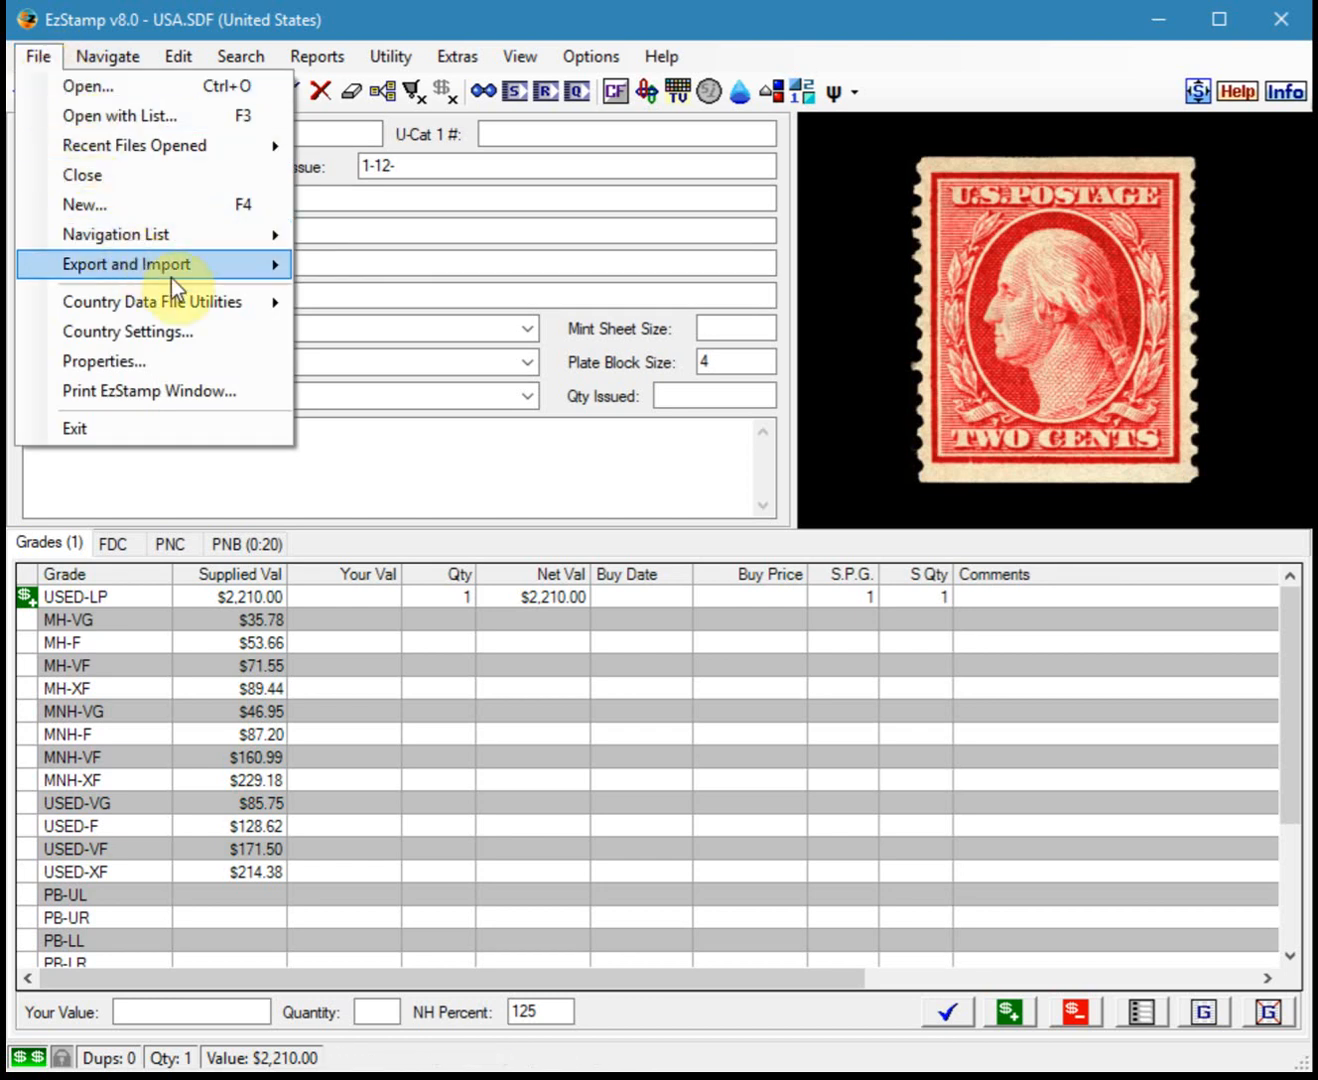
mouse_move(215, 302)
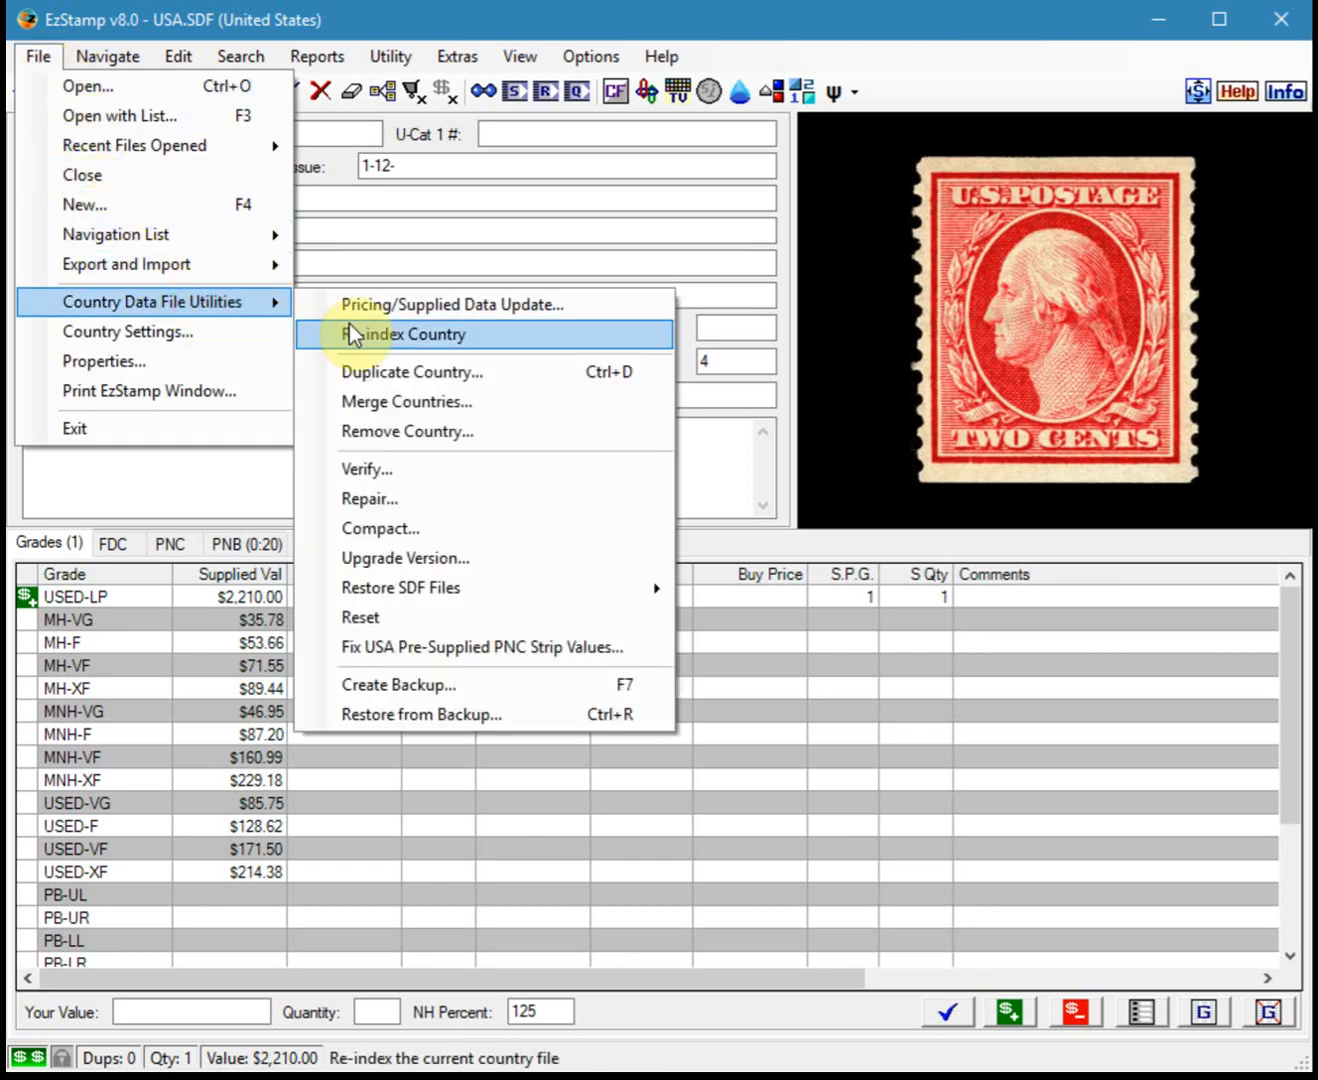
left_click(404, 380)
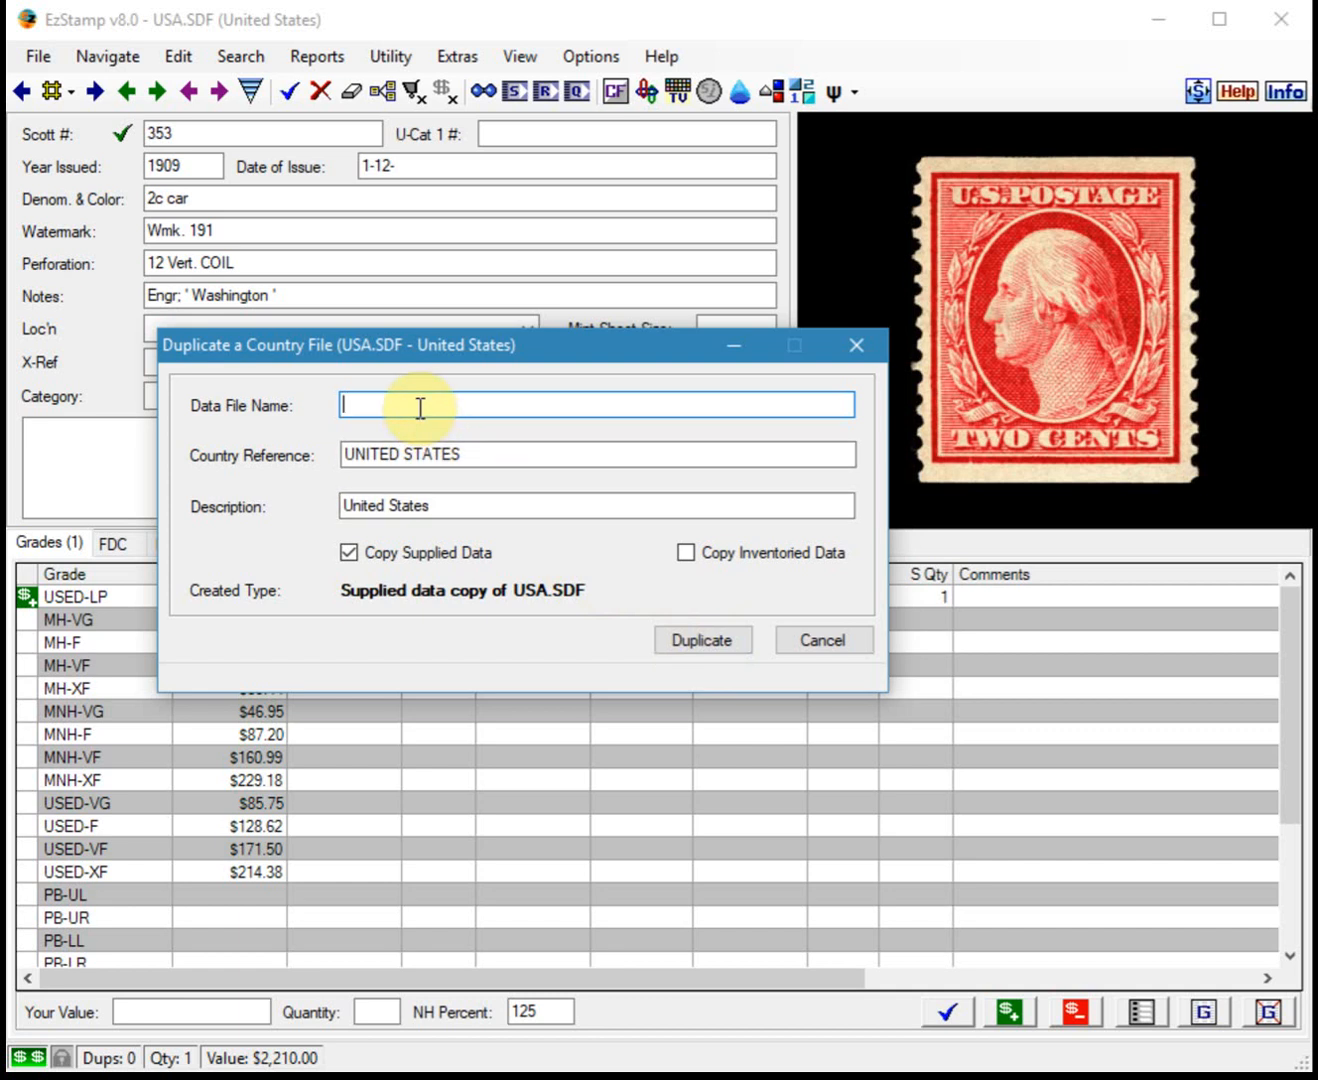
type("USA_DADS")
left_click(502, 507)
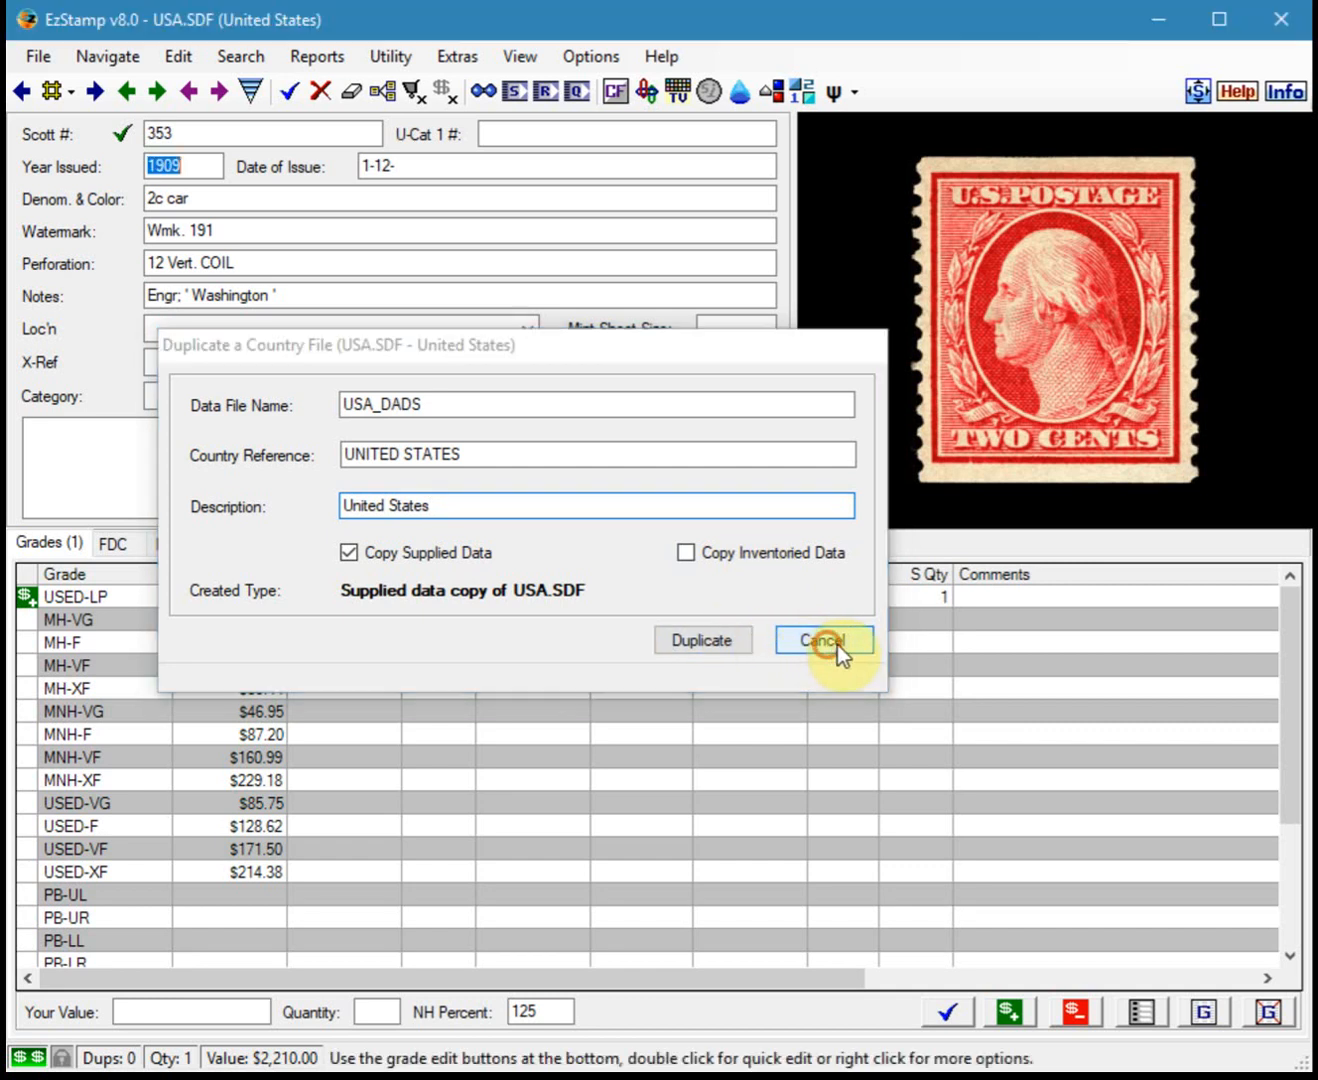
left_click(827, 645)
- Open the country file USA_DADS_AIR_MAIL.SDF and go forward to the stamp record with Scott # 766
left_click(52, 59)
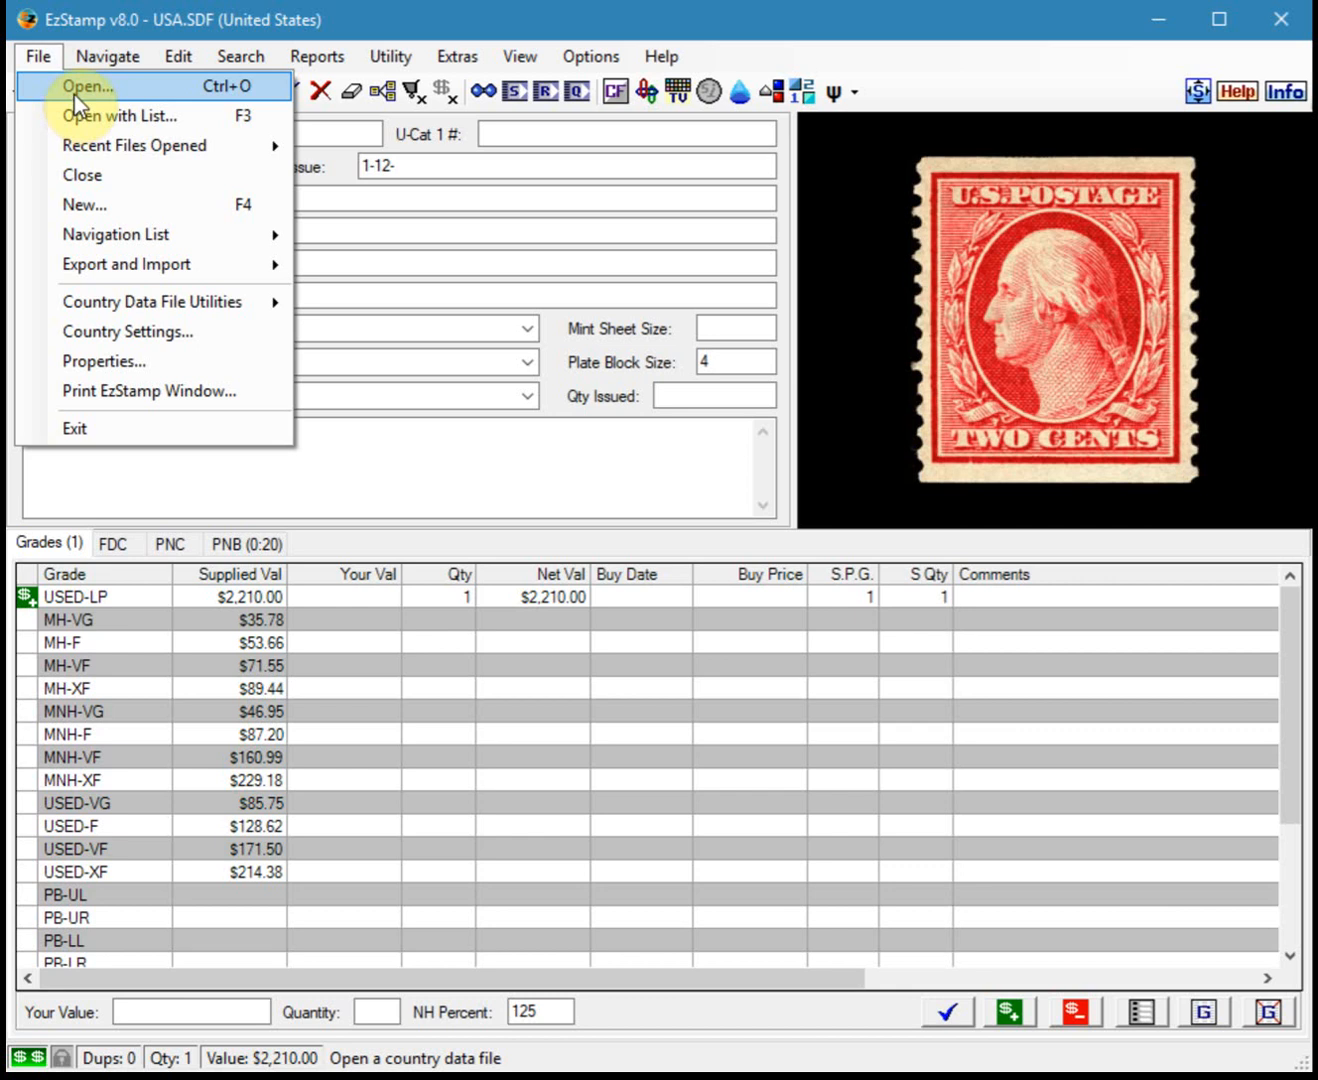
left_click(74, 94)
left_click(518, 343)
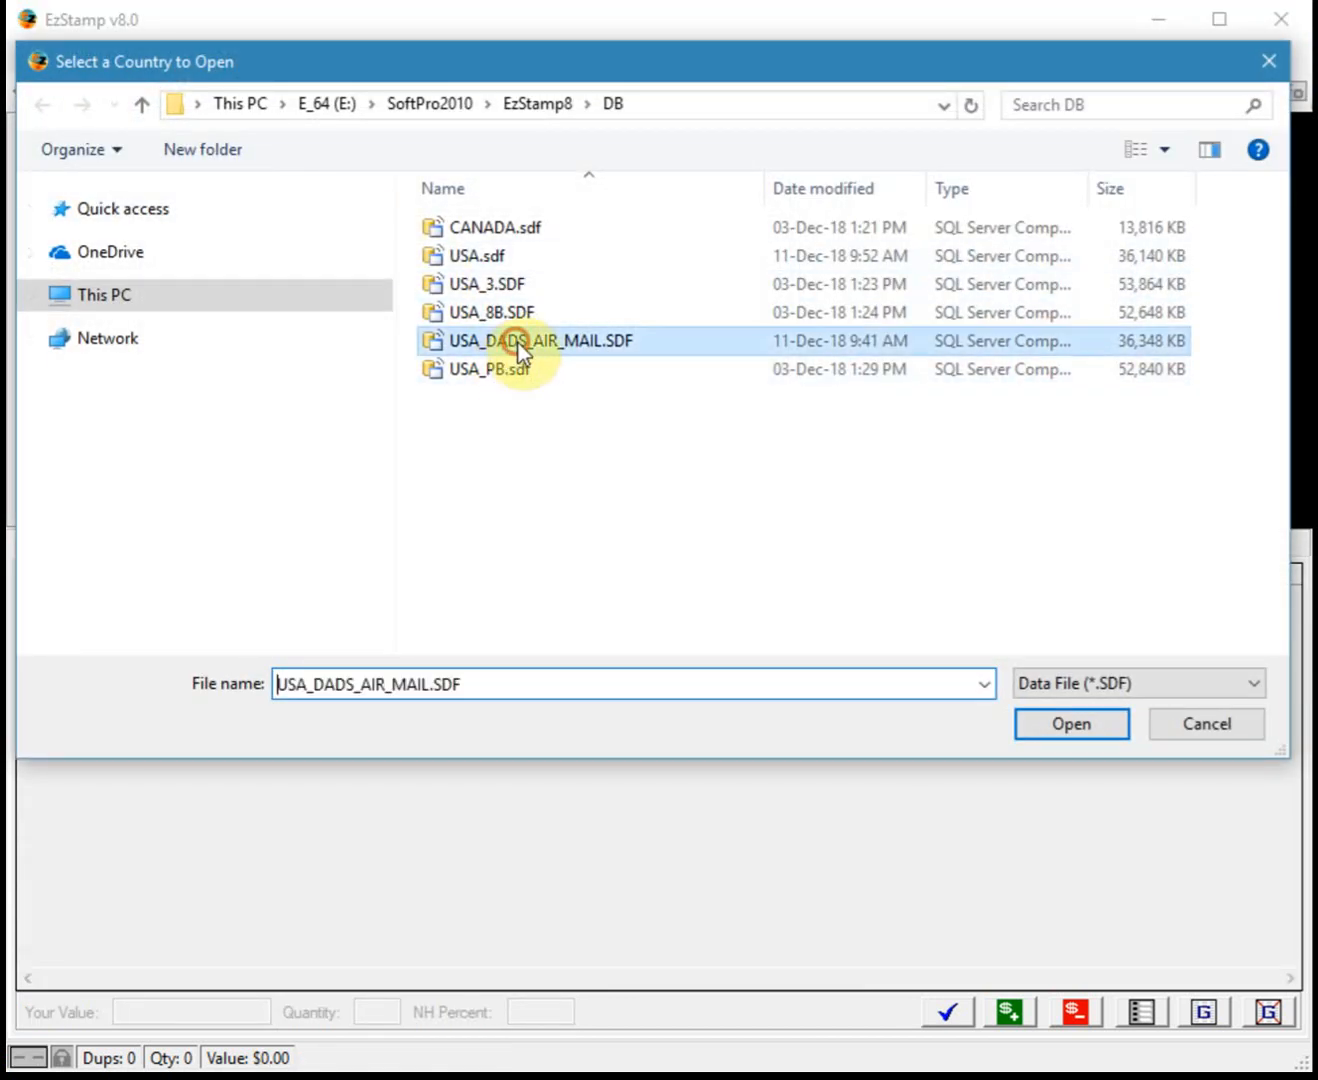
left_click(1058, 727)
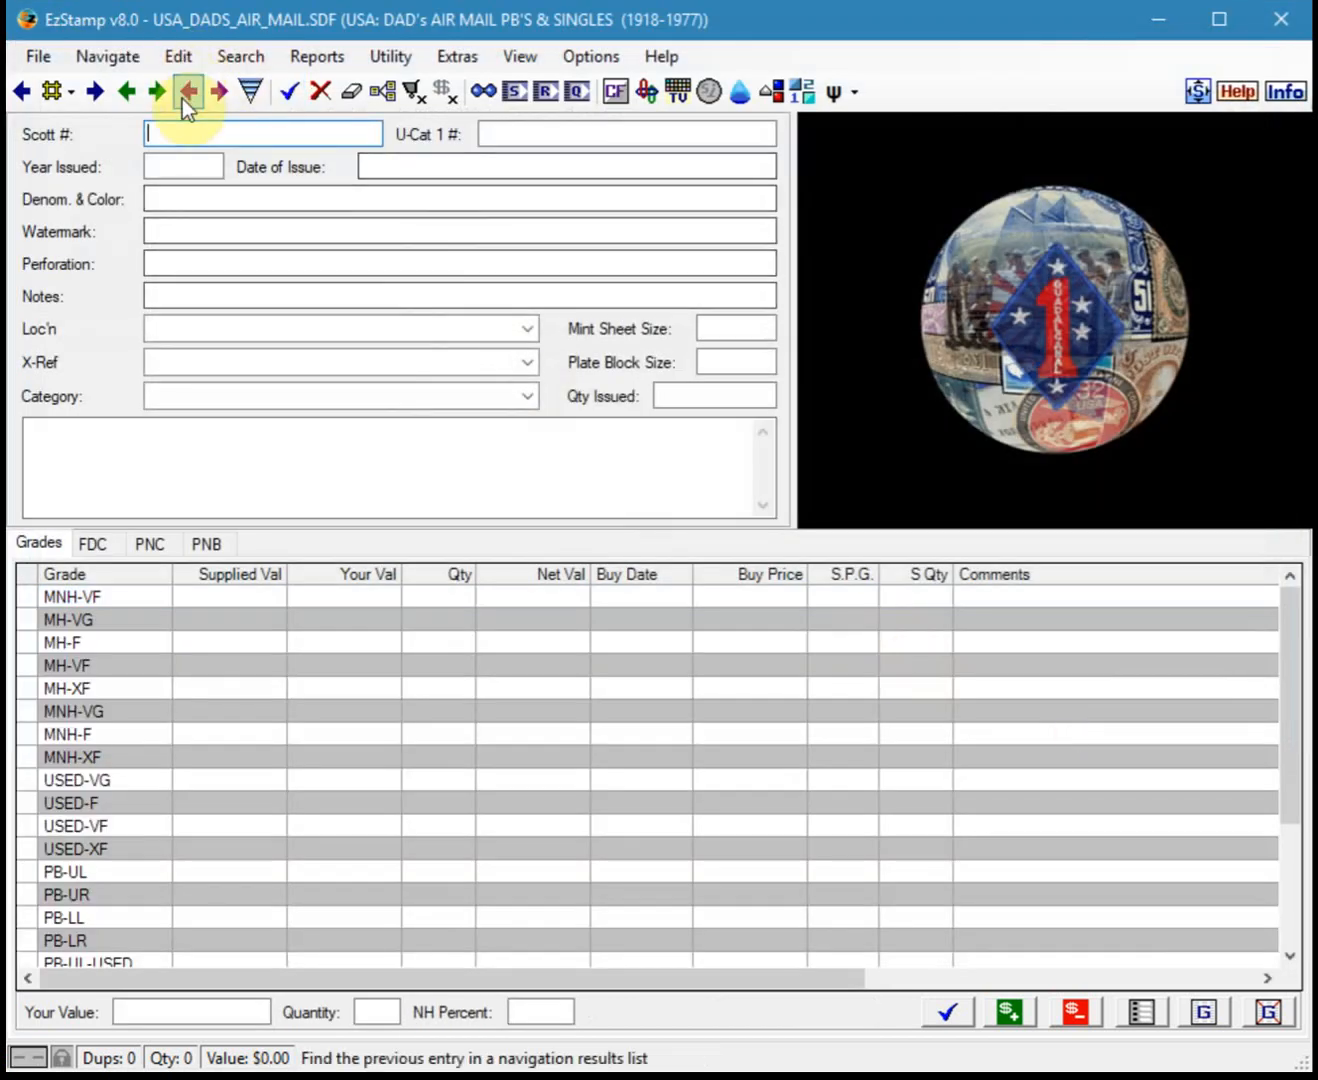
left_click(157, 90)
left_click(153, 166)
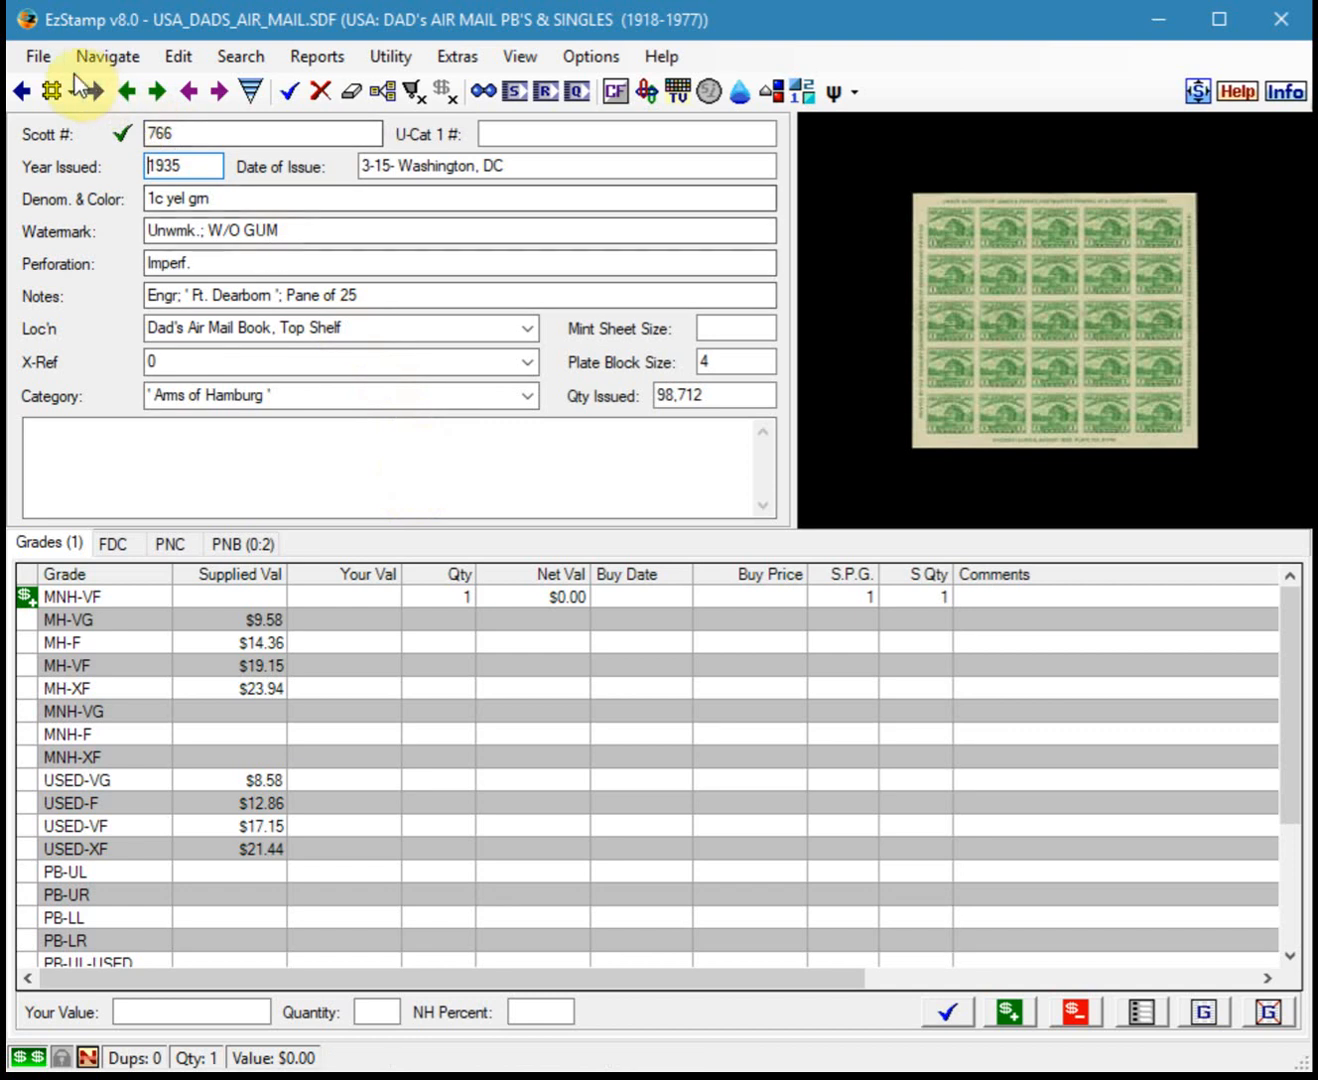
- Close the current country file and open EzStamp Cloud Backup, fitting its window within the screen
left_click(50, 64)
left_click(80, 176)
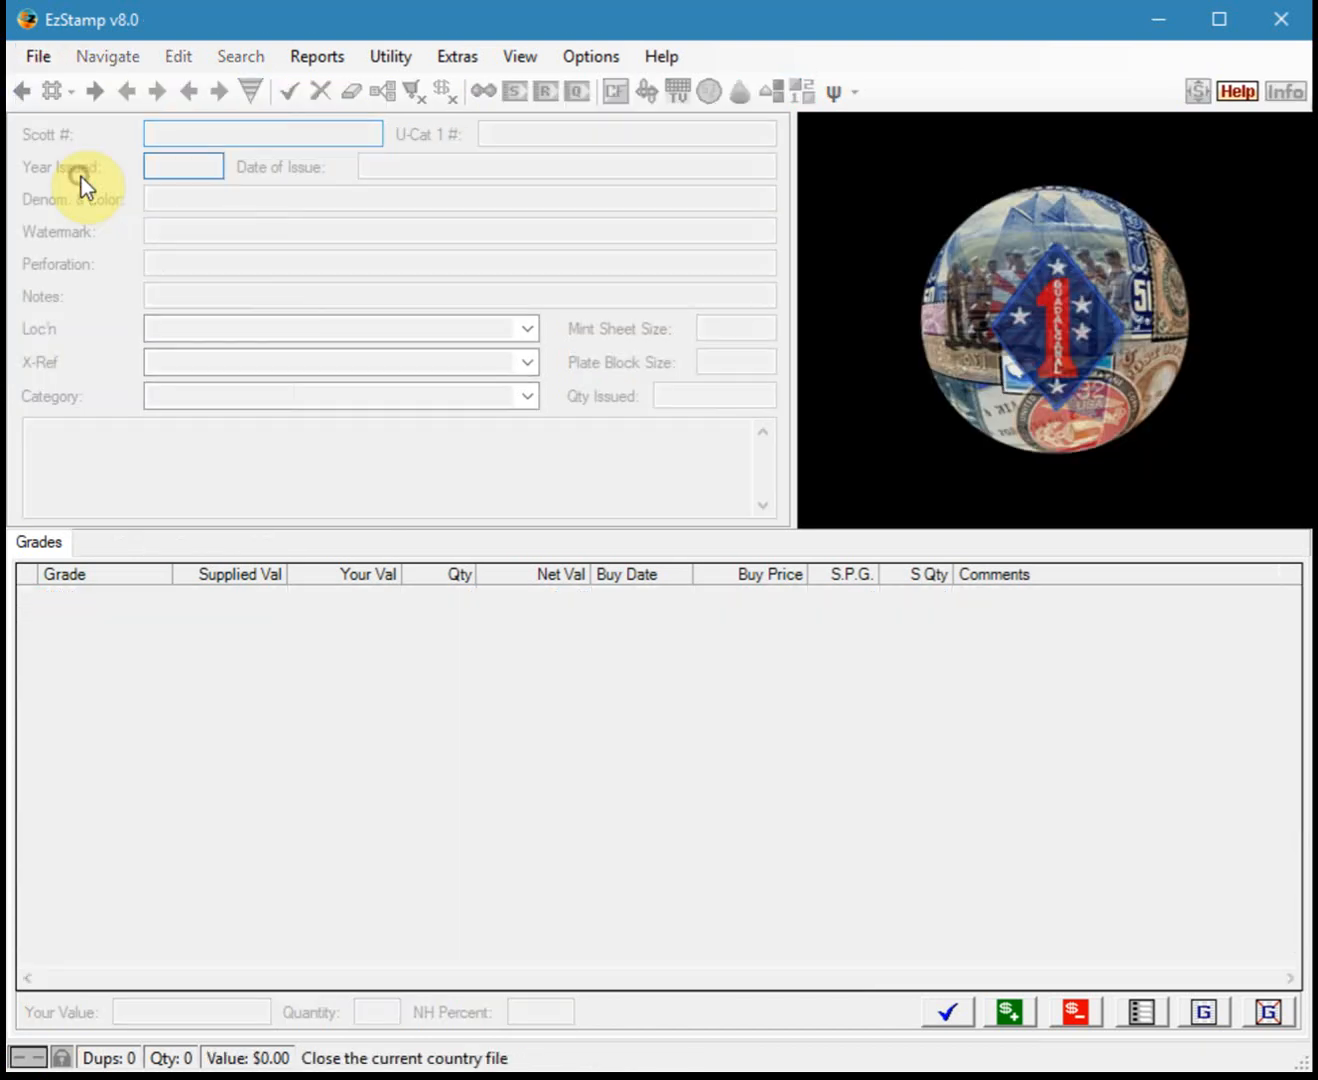
left_click(452, 58)
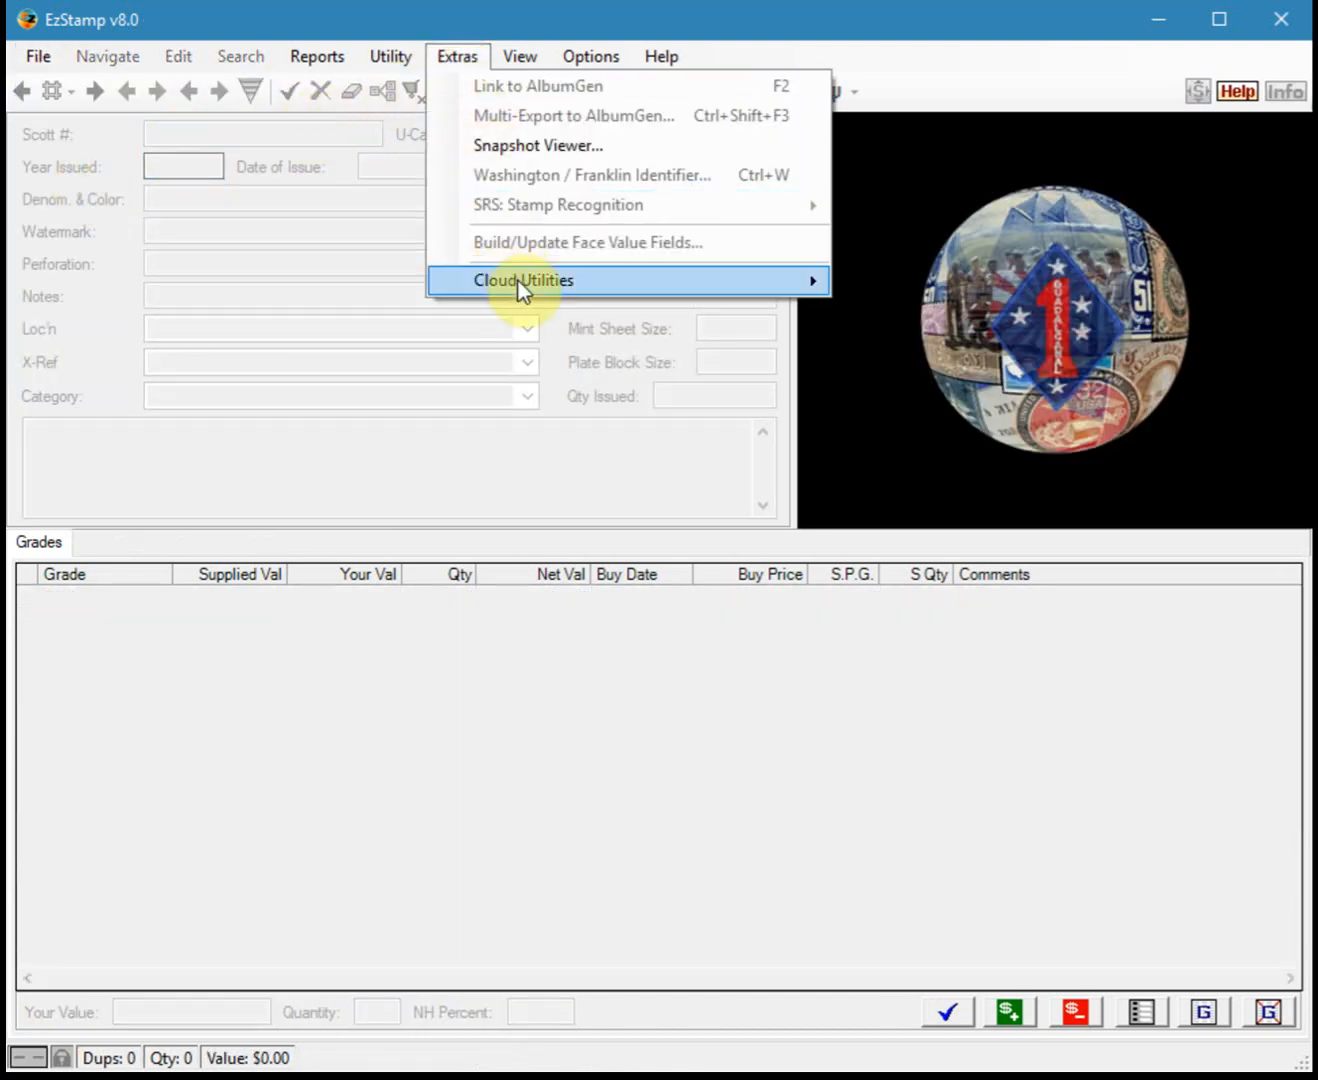
mouse_move(735, 292)
left_click(921, 285)
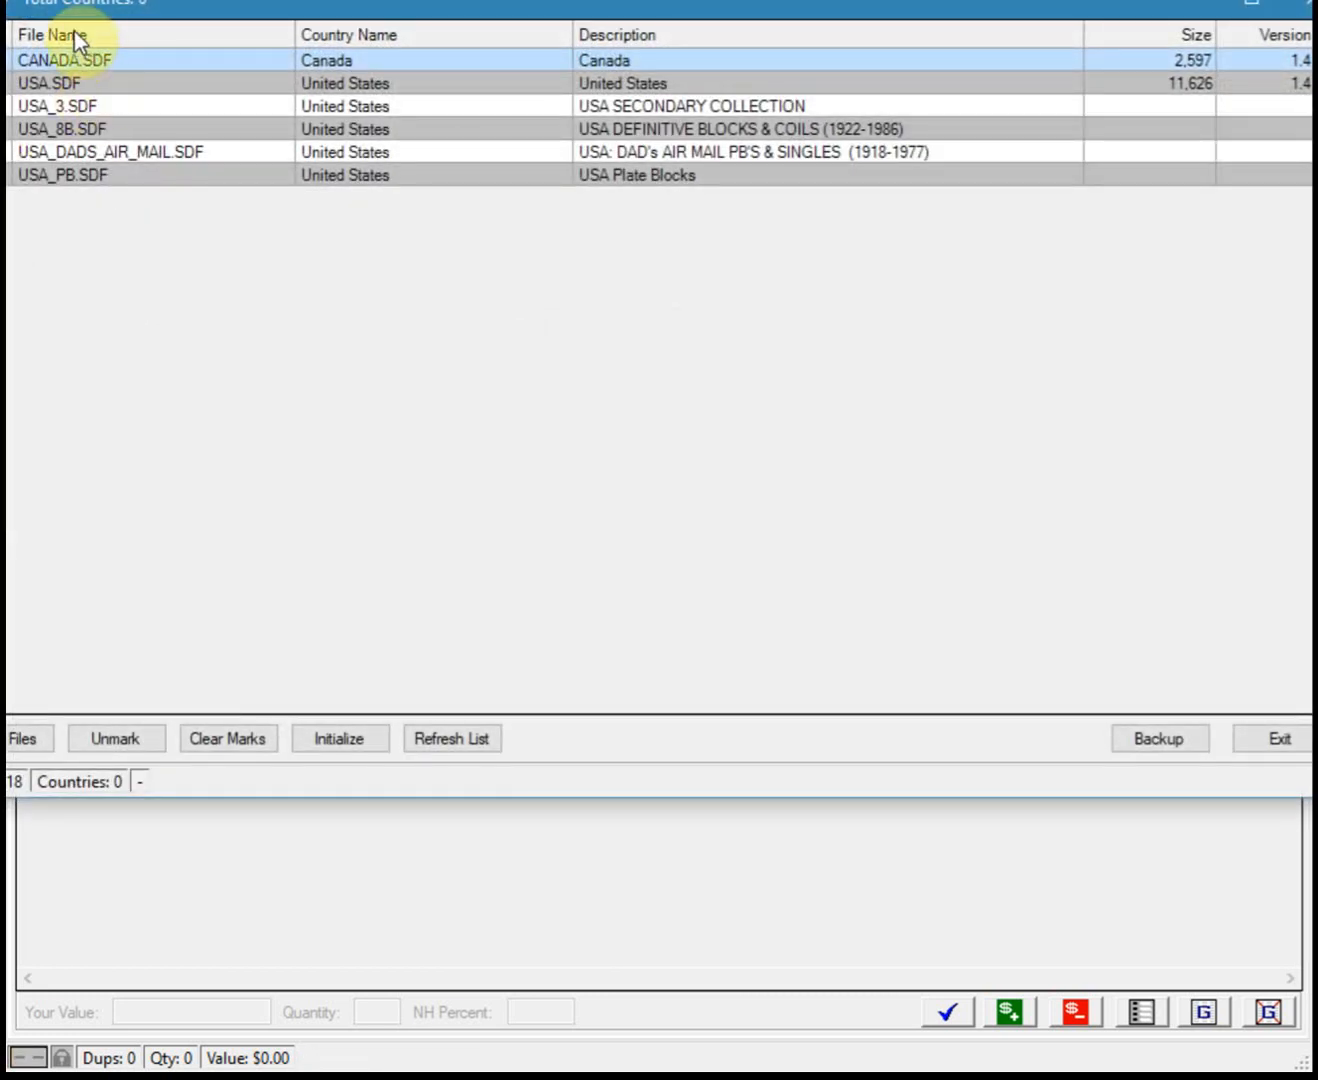
left_click_drag(3, 2, 159, 74)
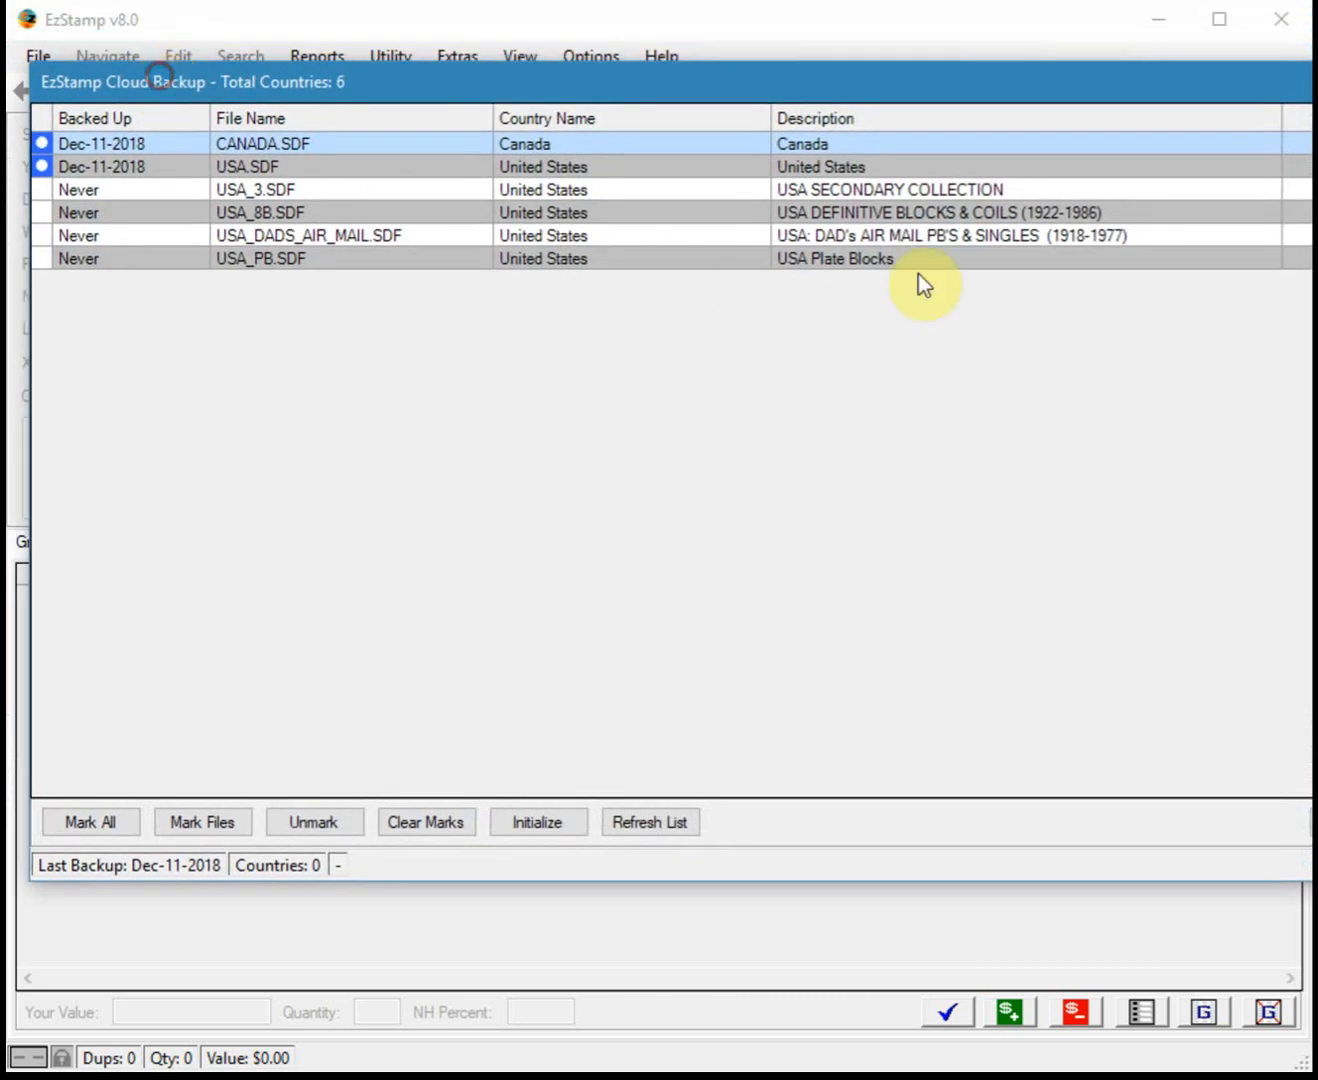
left_click_drag(1312, 315, 1283, 318)
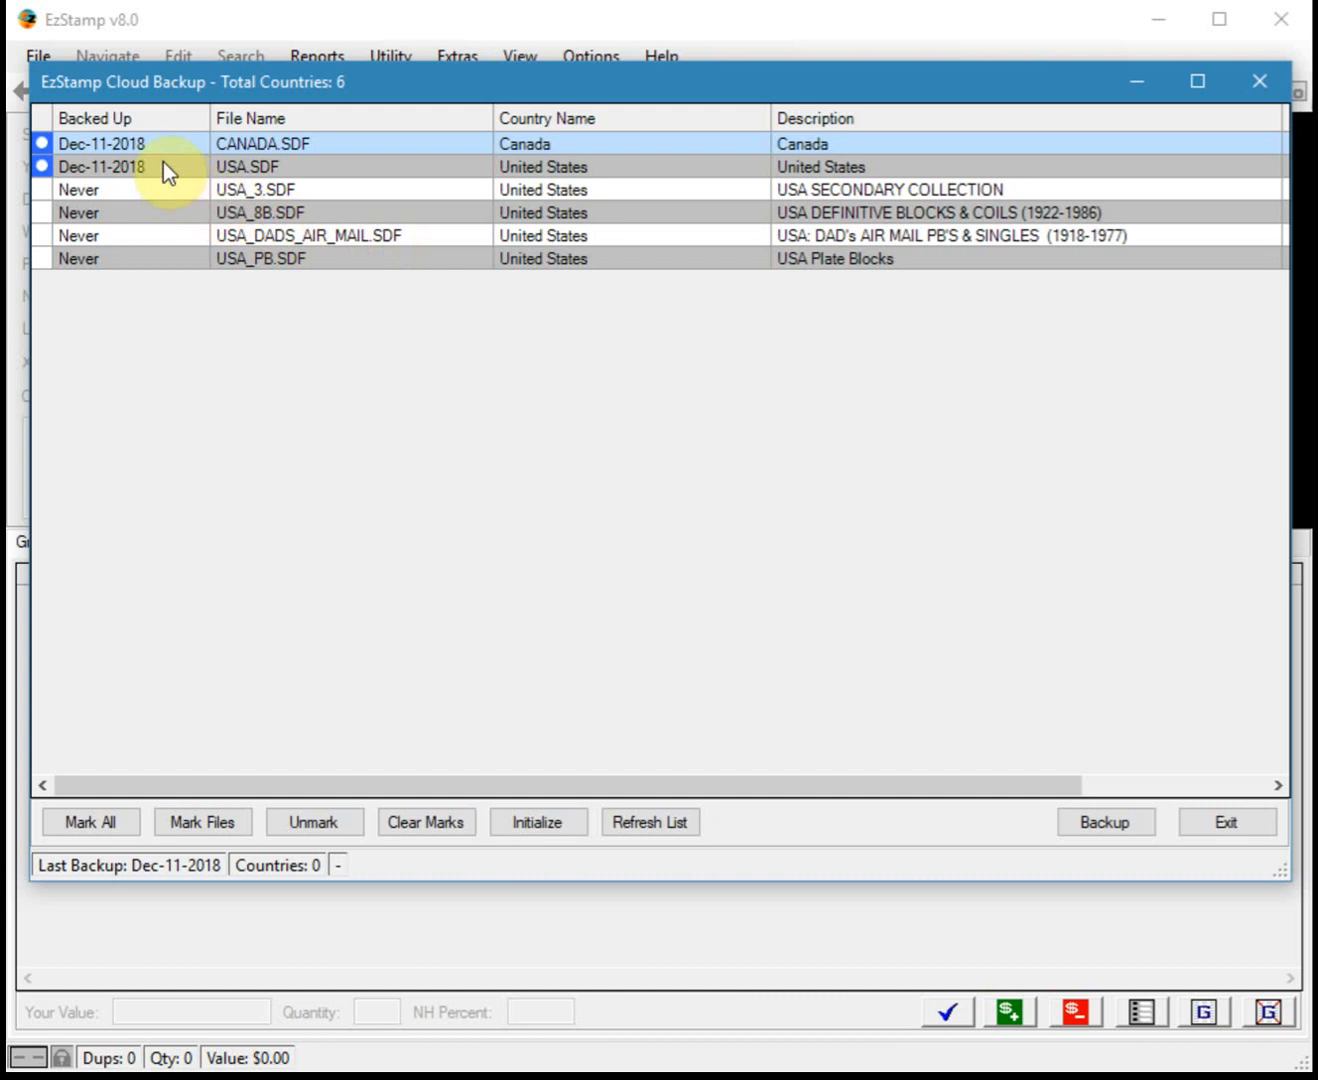
- Mark the country files USA.SDF and USA_DADS_AIR_MAIL.SDF for cloud backup
left_click(117, 166)
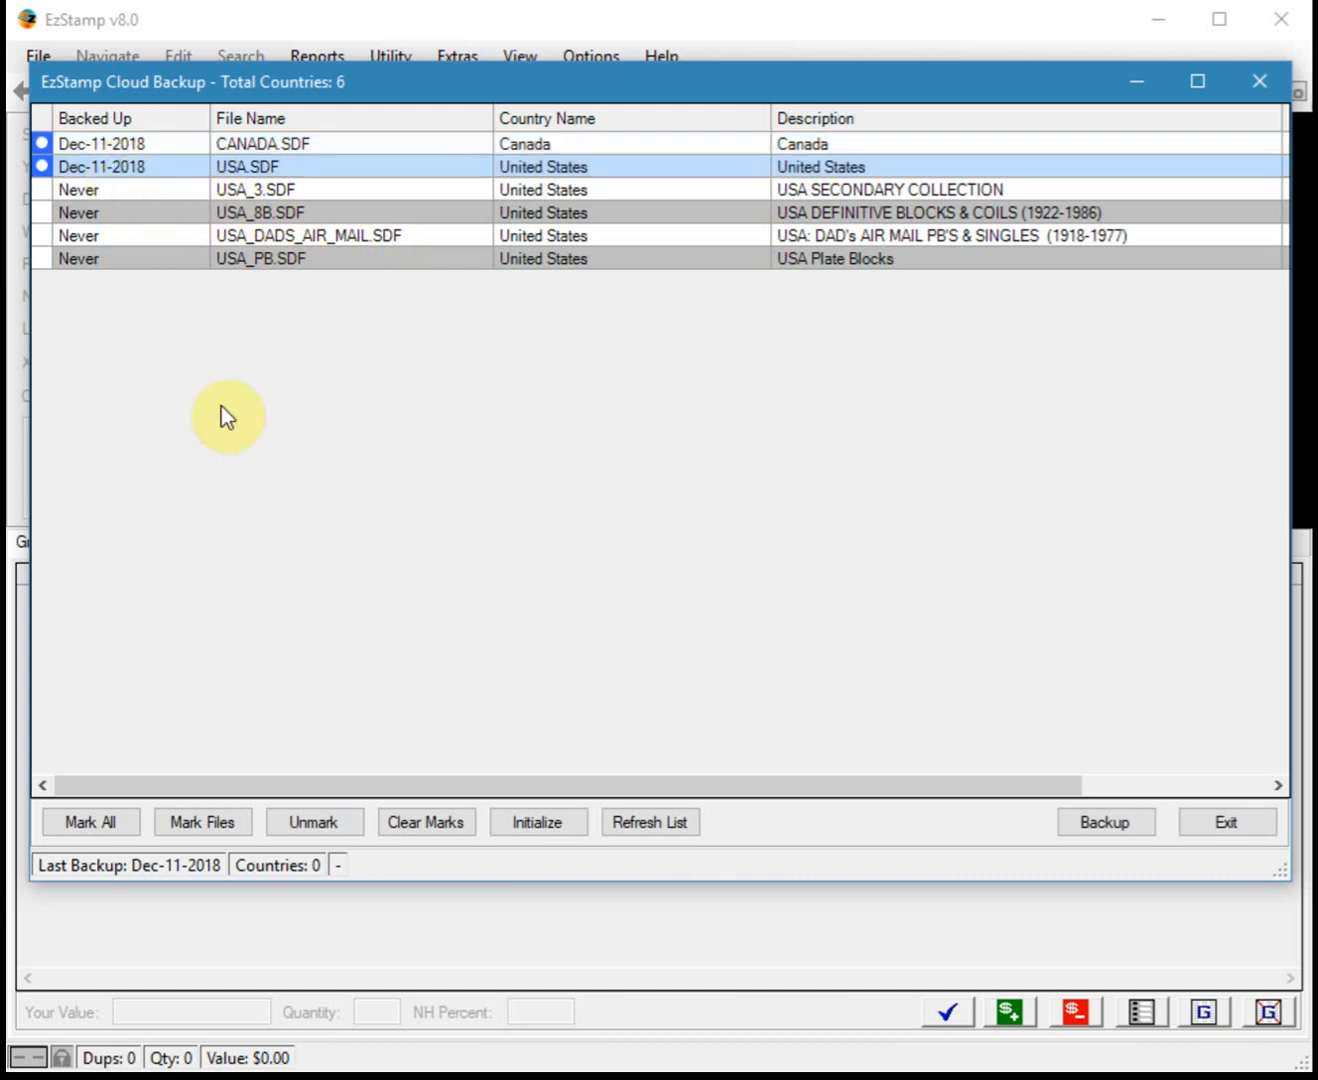
left_click(192, 830)
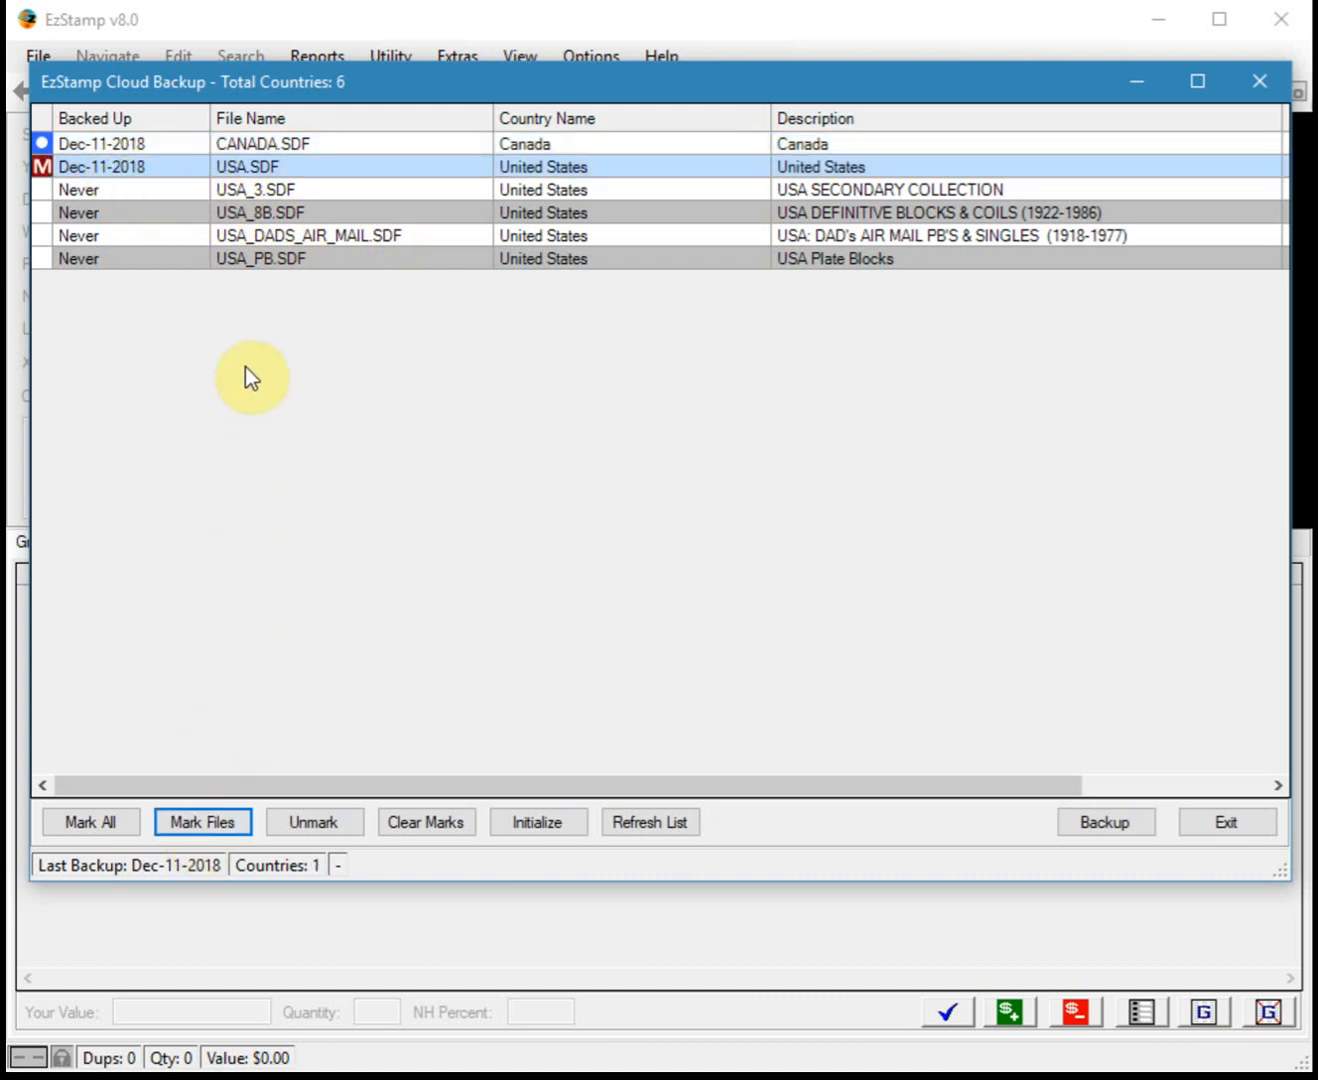
left_click(252, 240)
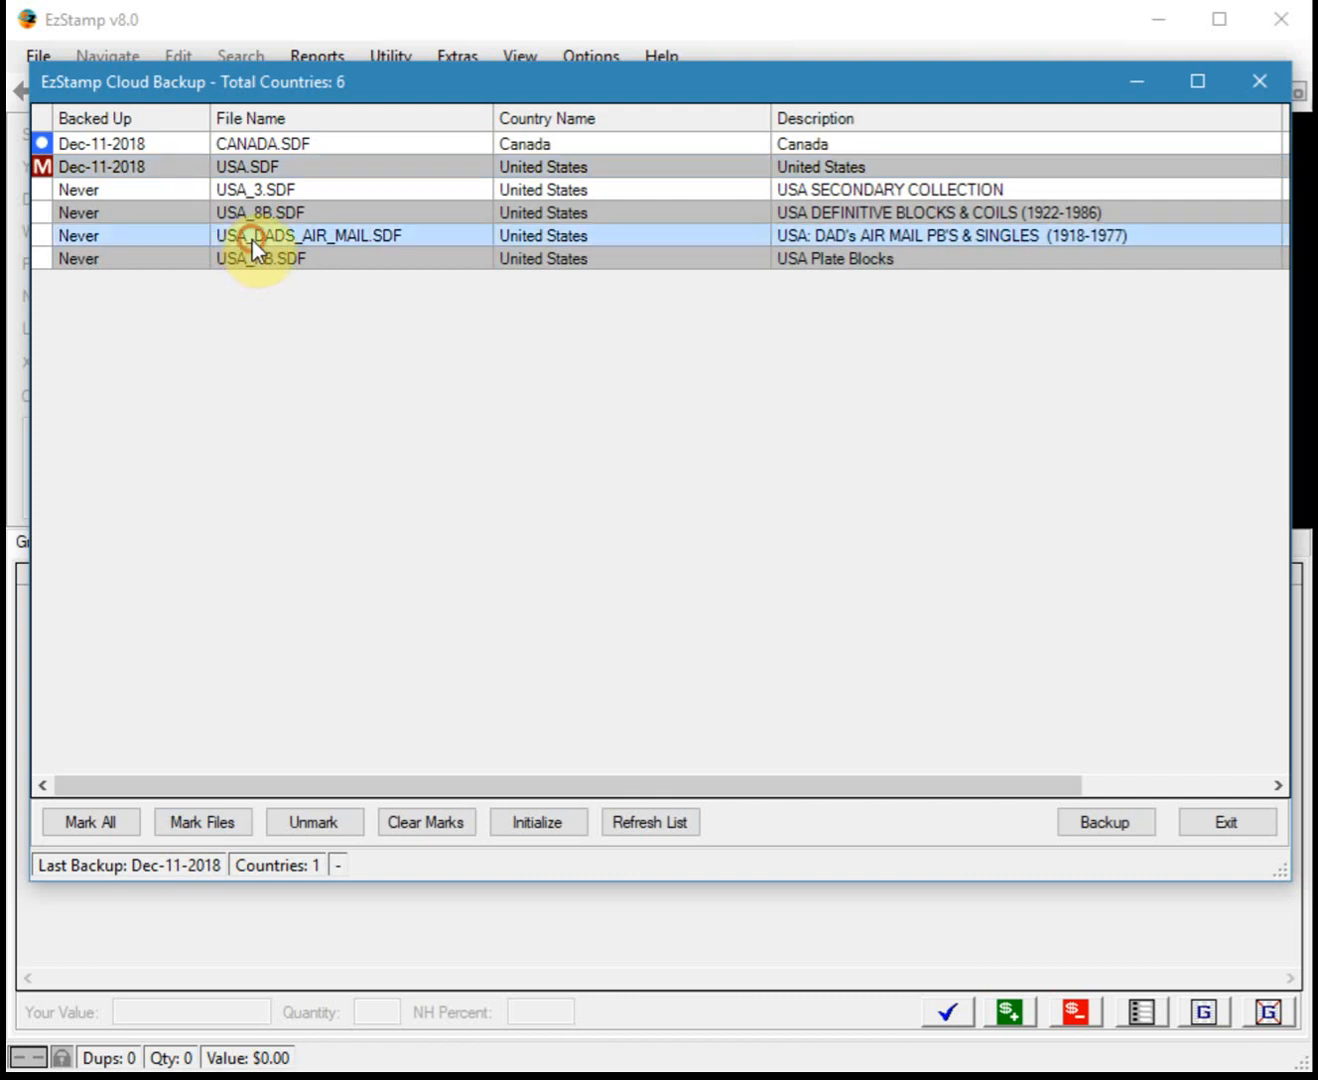
left_click(221, 821)
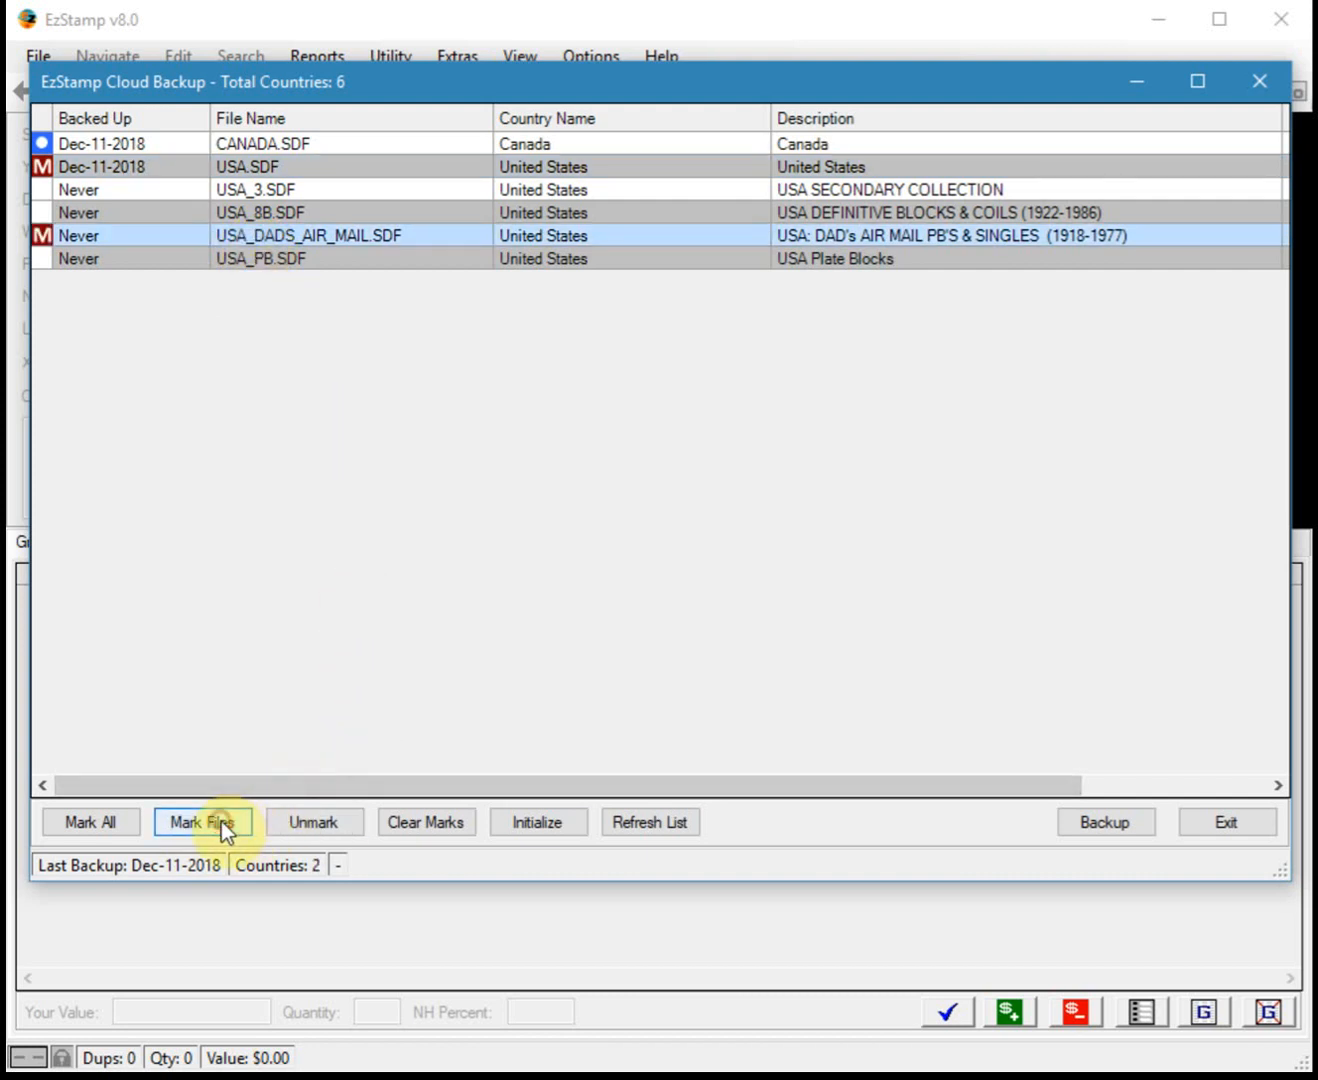
- Back up the two marked country files to the cloud and exit Cloud Backup once it finishes
left_click(1103, 822)
left_click(289, 635)
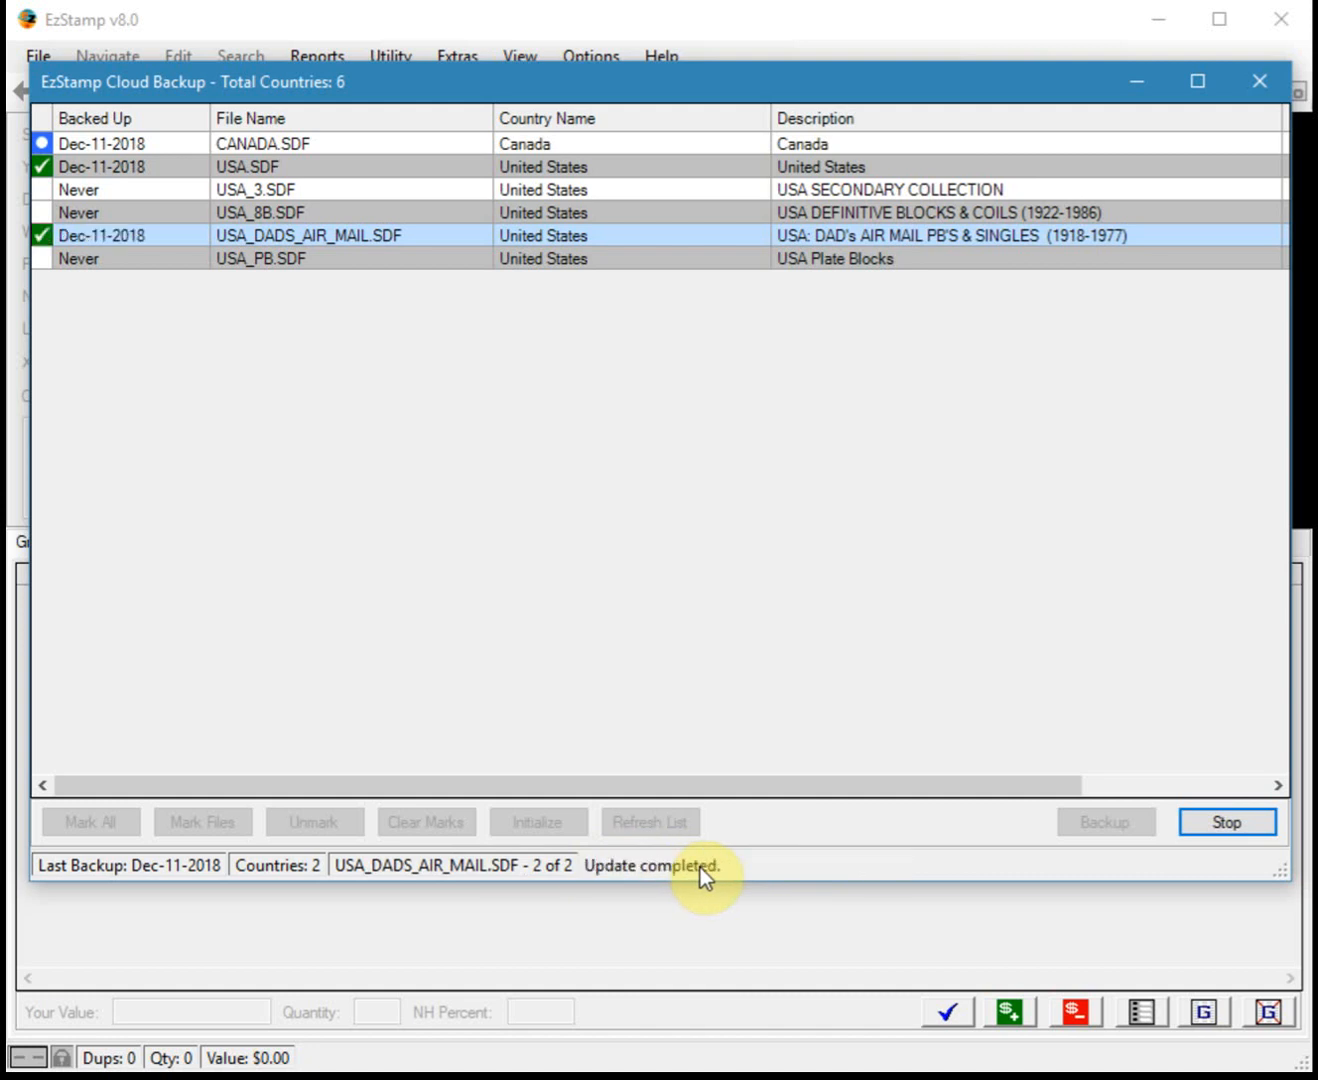
left_click(518, 635)
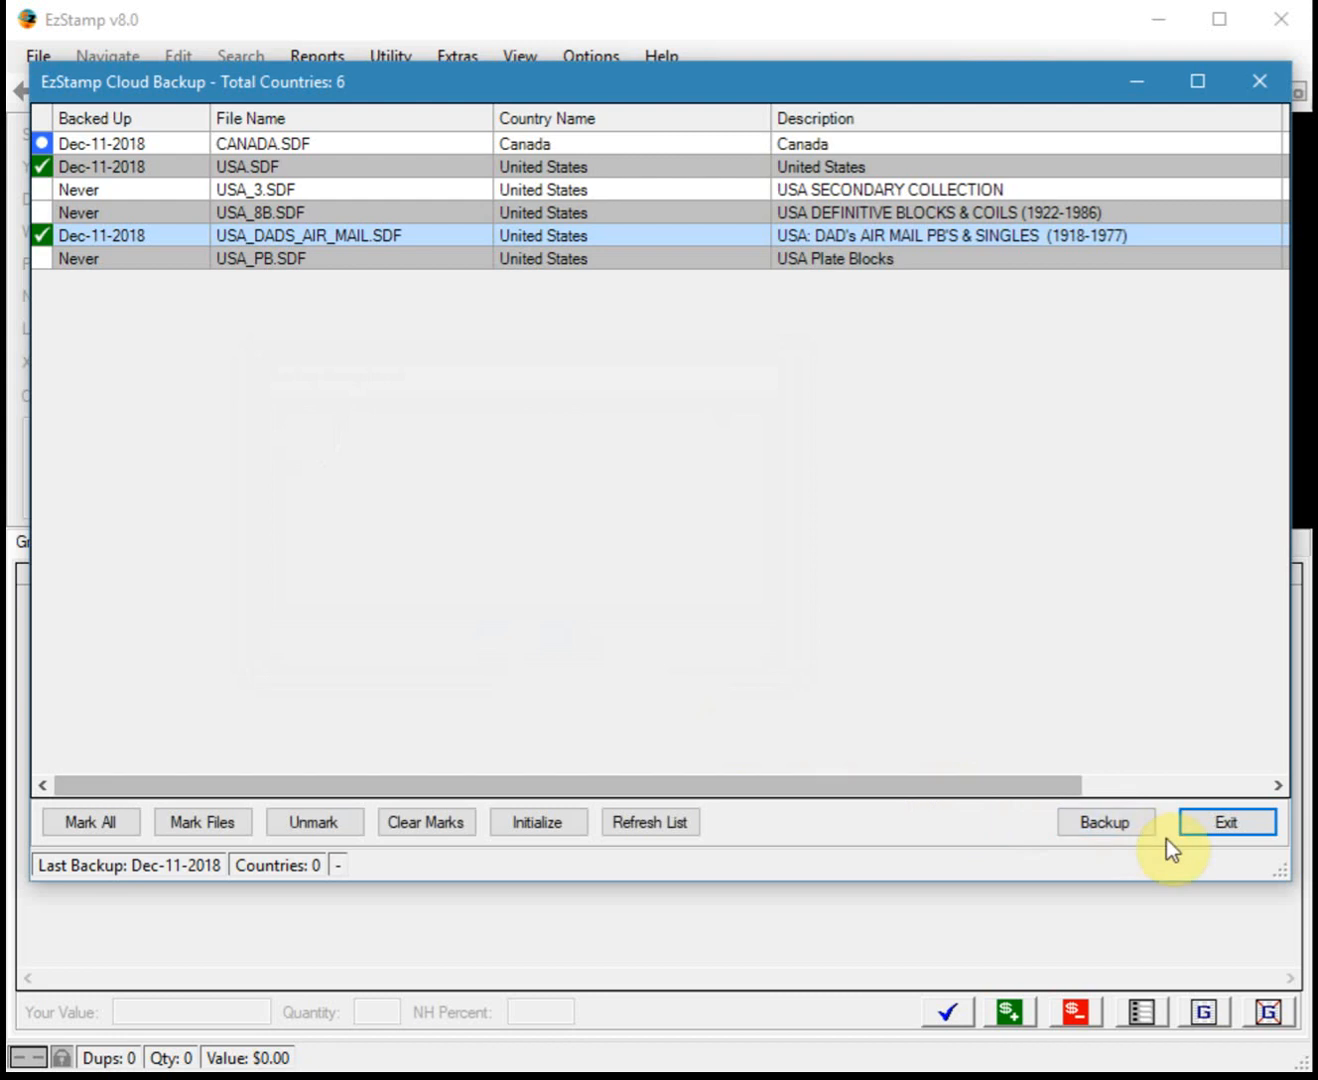
left_click(1224, 823)
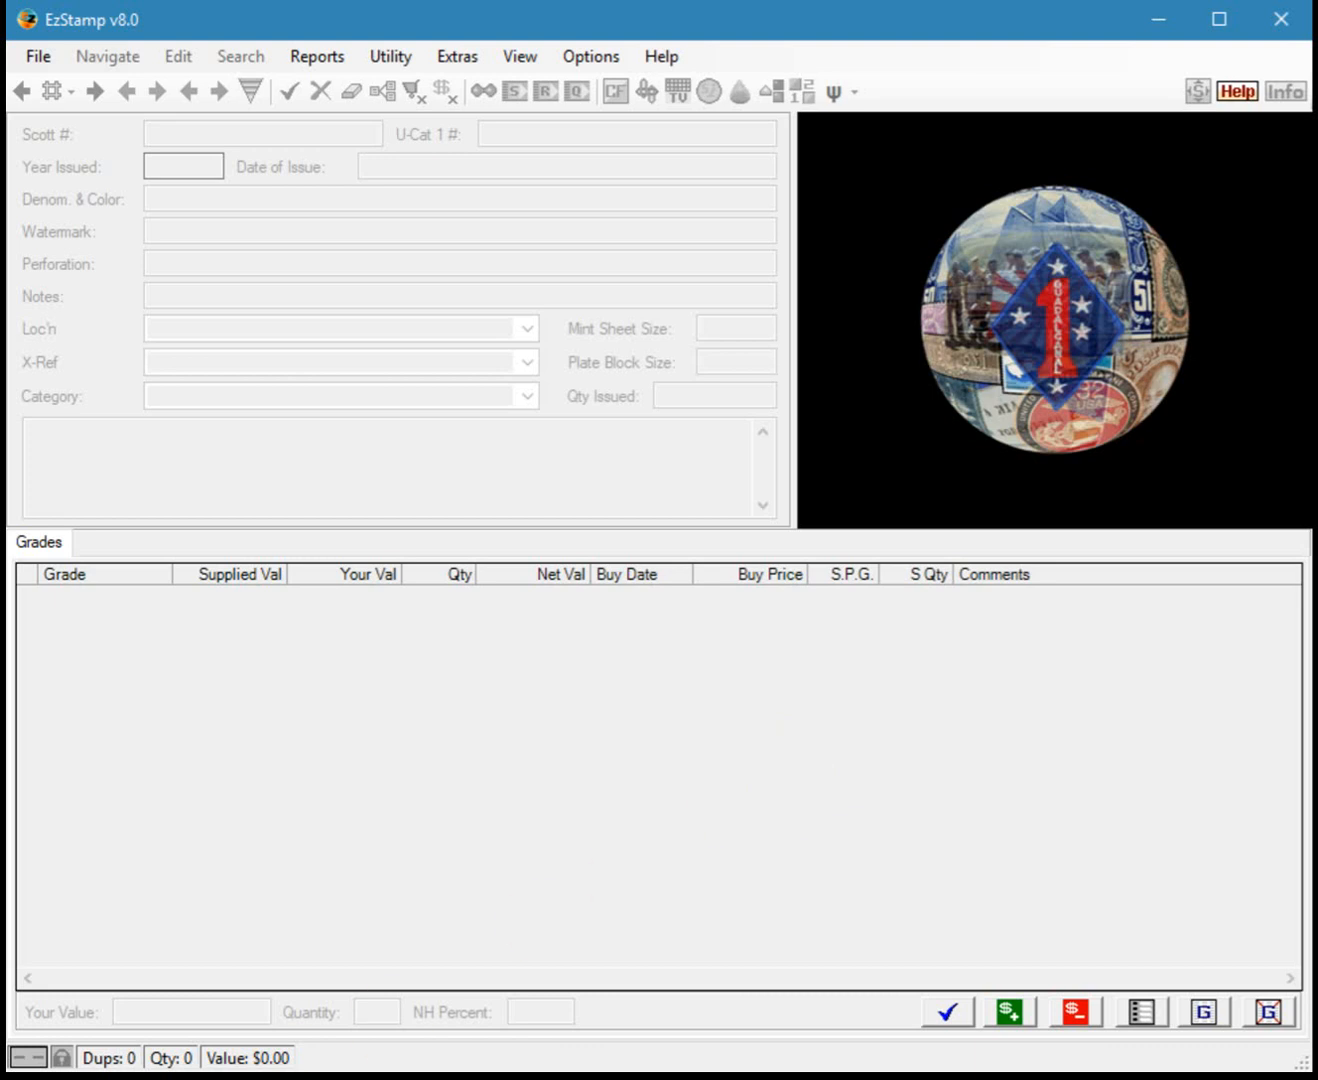
- Switch to File Explorer, show the EzStamp8 DB folder with its window fully in view, and select USA.sdf
key("alt+Tab")
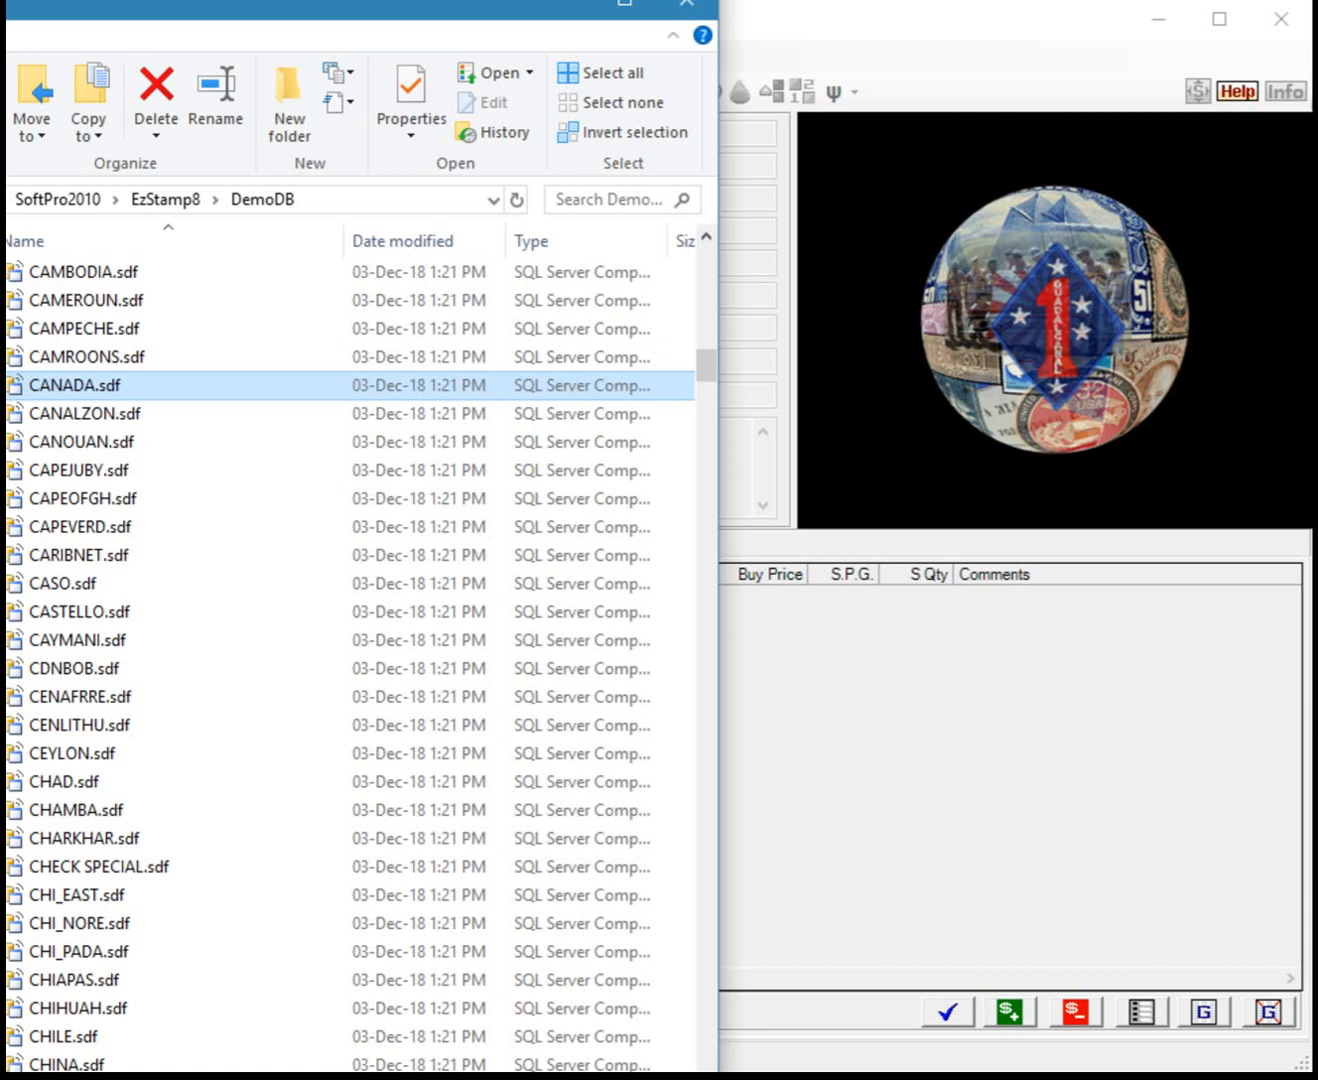
left_click(6, 608)
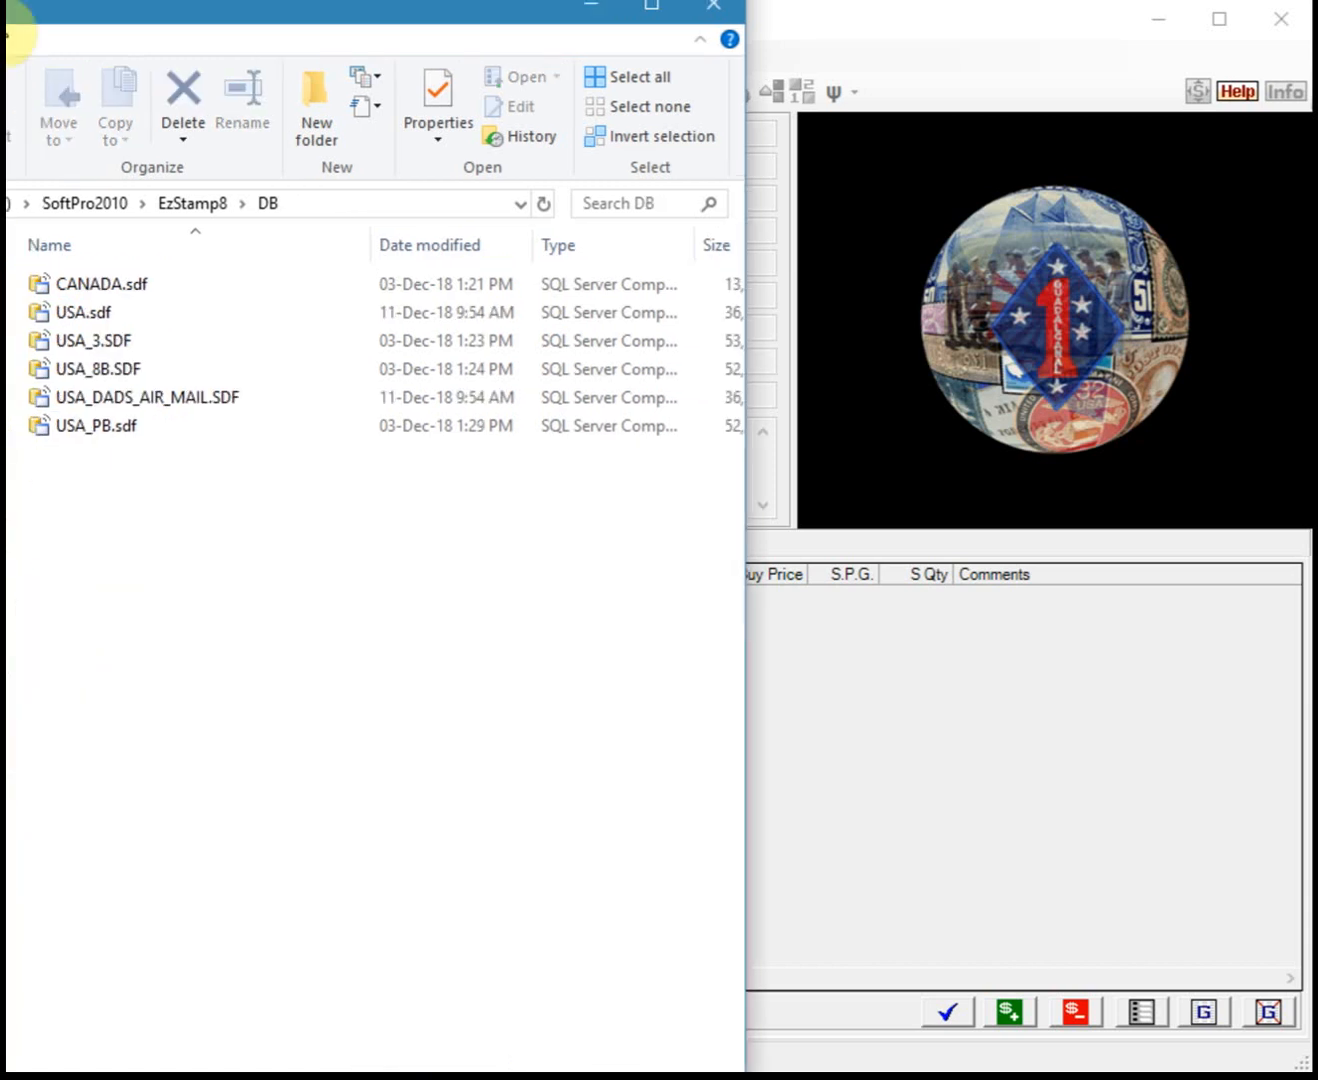
left_click_drag(5, 8, 356, 122)
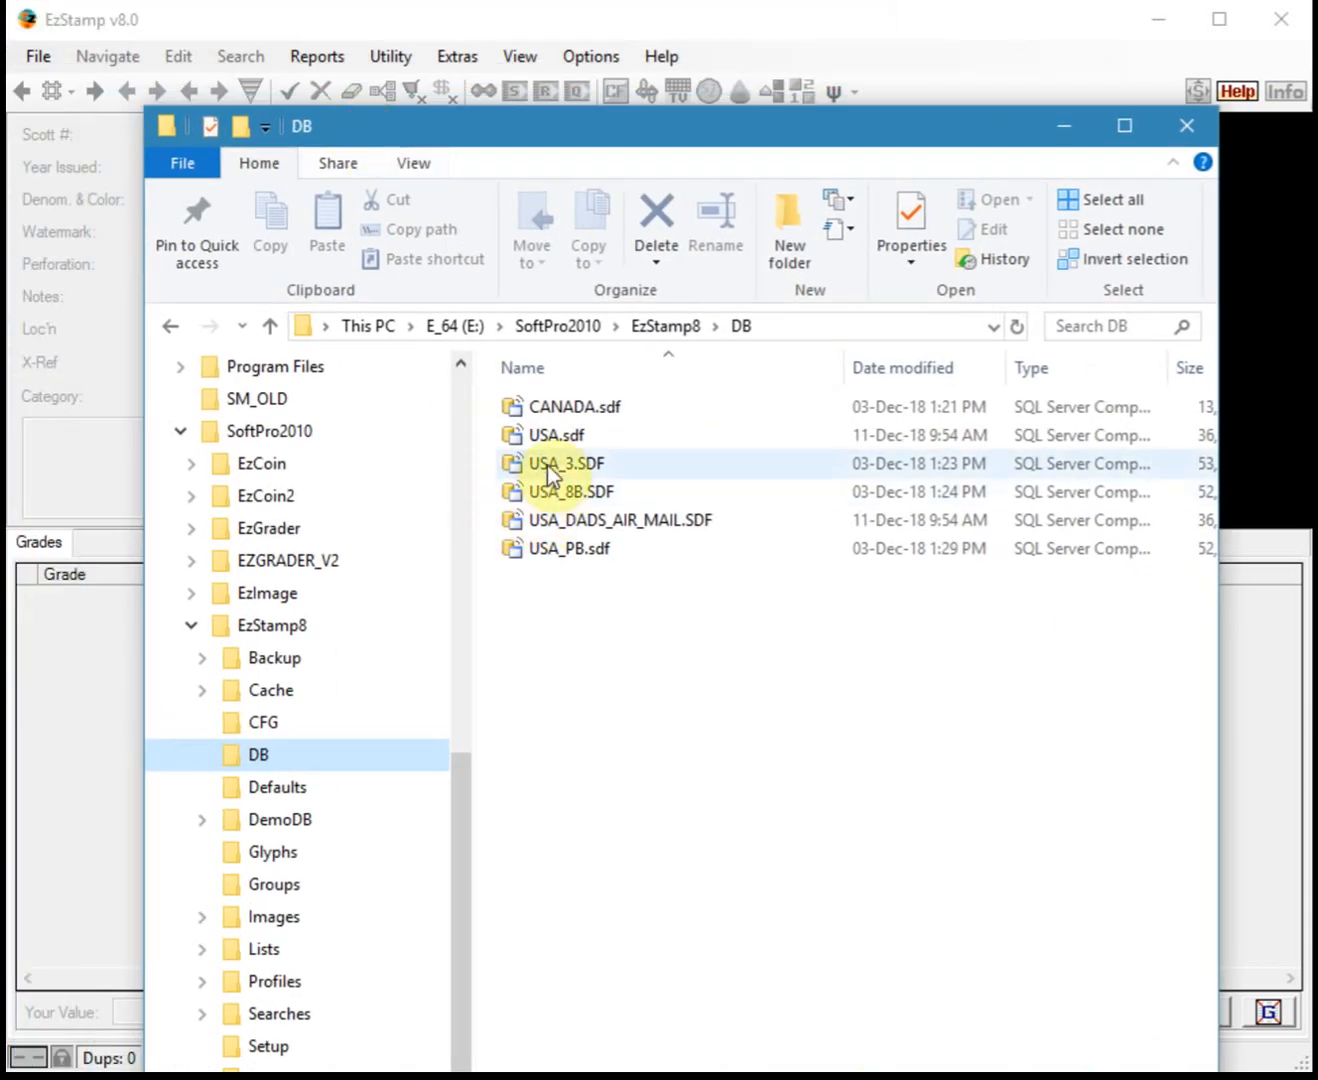
left_click(531, 436)
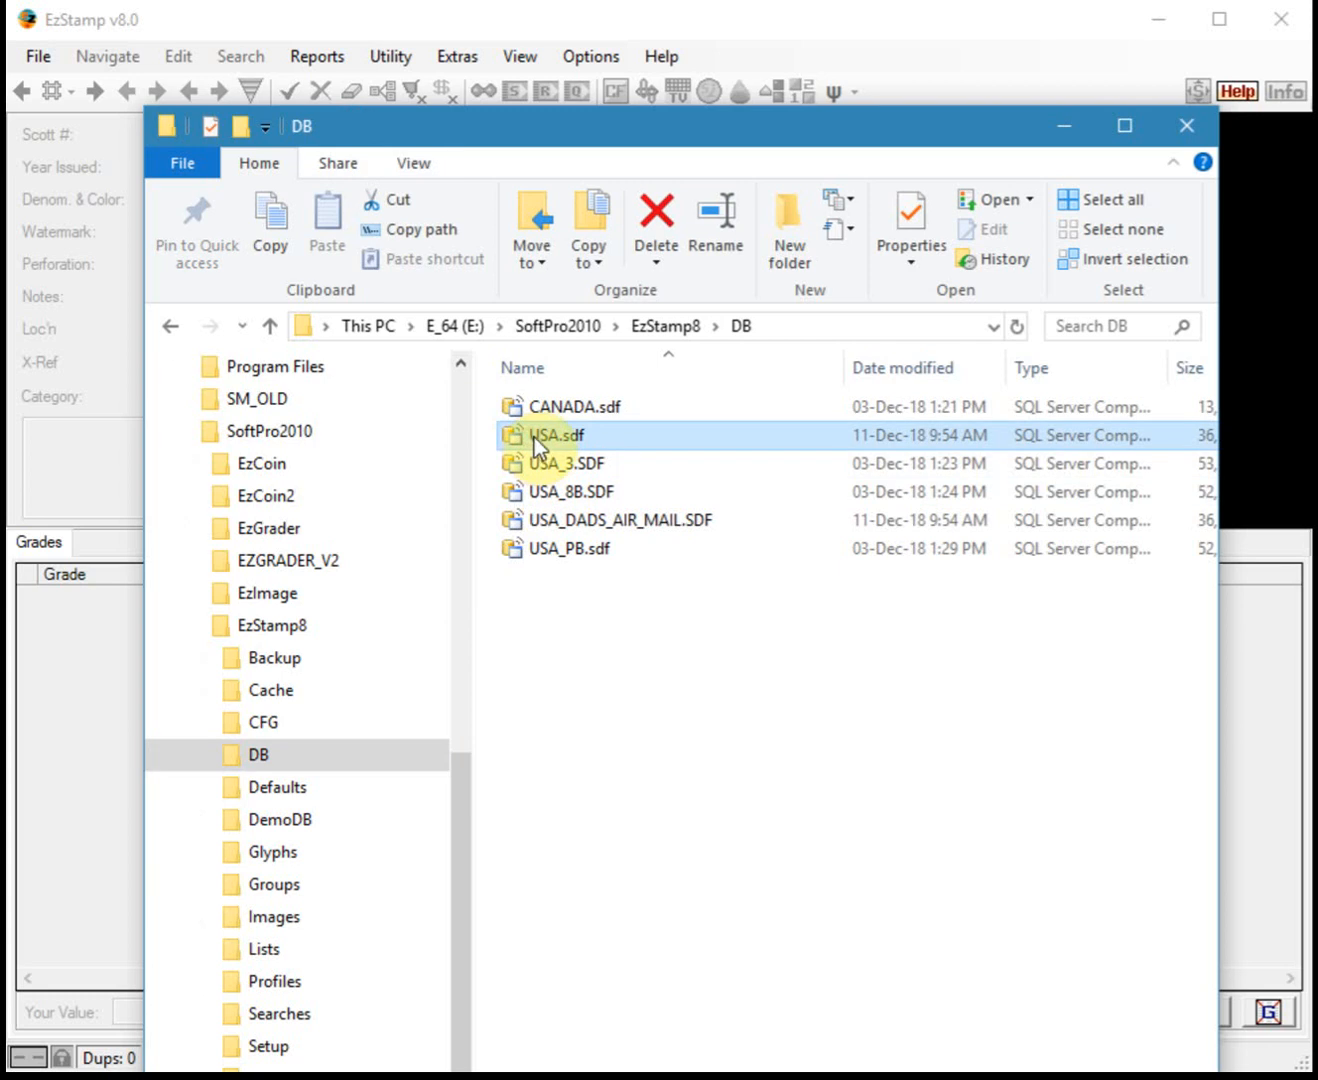
- Rename the country file USA_DADS_AIR_MAIL.SDF in the DB folder as !!!USA_DADS_AIR_MAIL.SDF
left_click(537, 530)
left_click(537, 531)
left_click(529, 522)
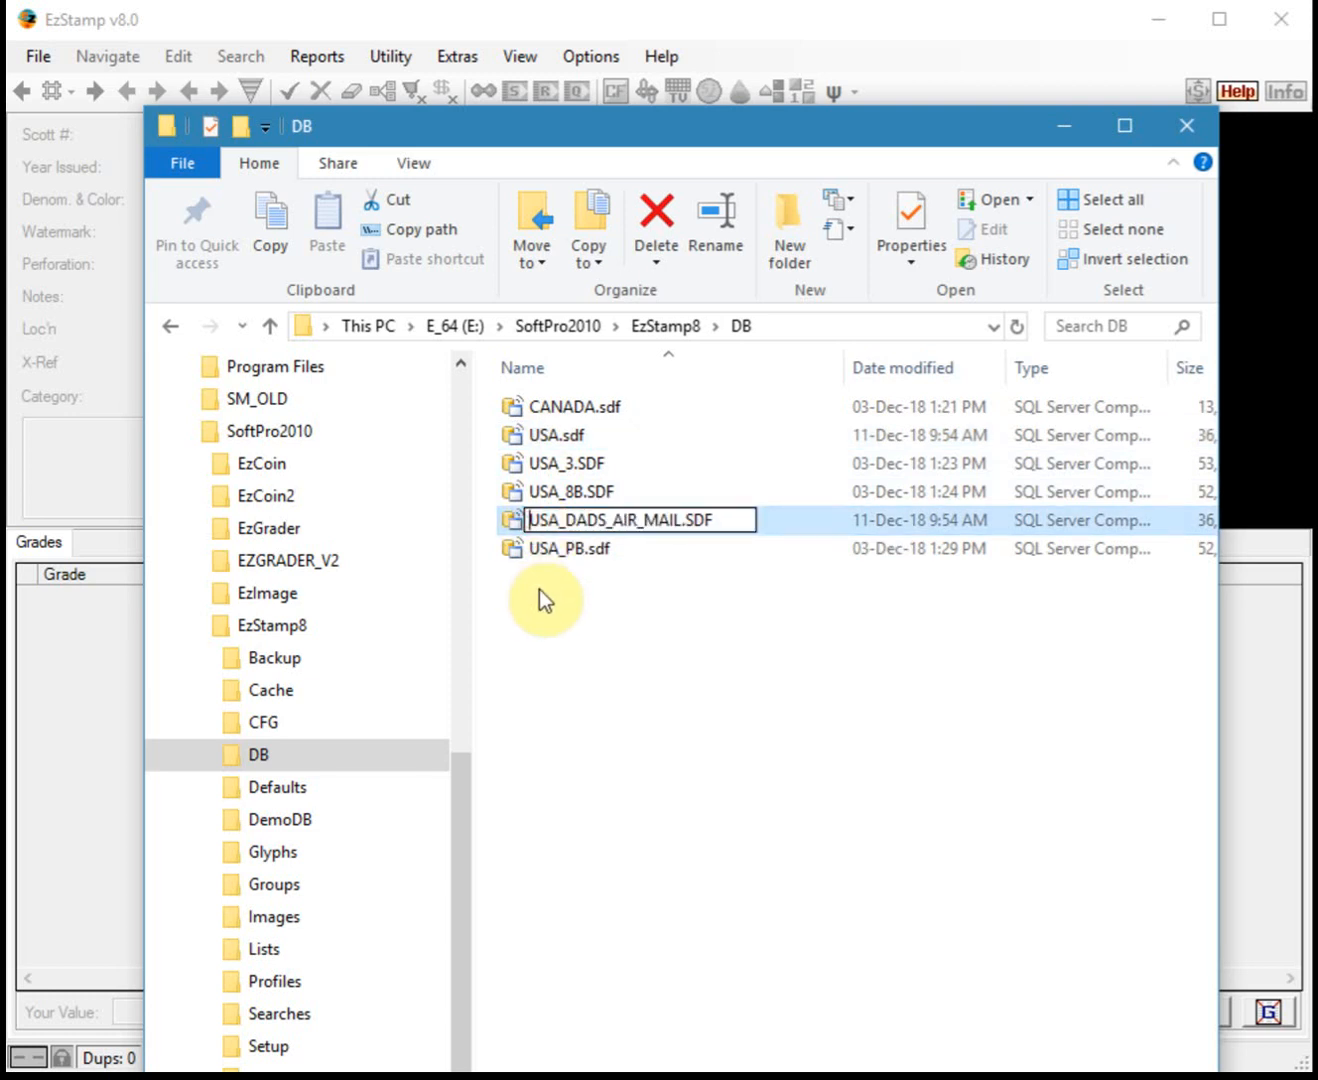
type("!!!")
left_click(573, 604)
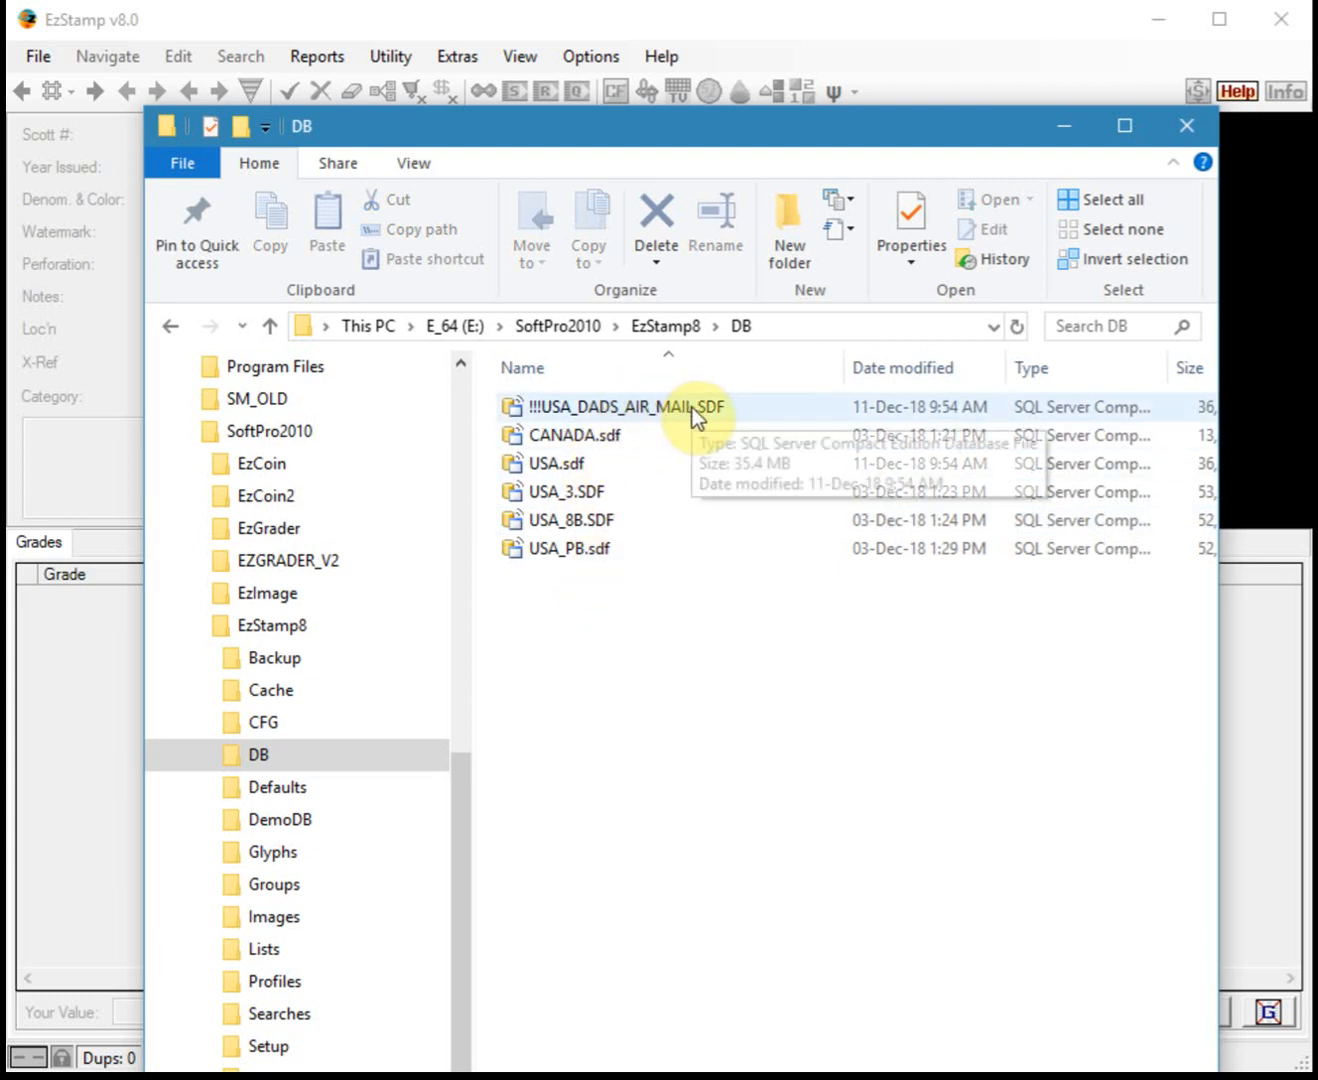
- Switch back to EzStamp and open EzStamp Cloud Restore, fitting its window within the screen
left_click(538, 28)
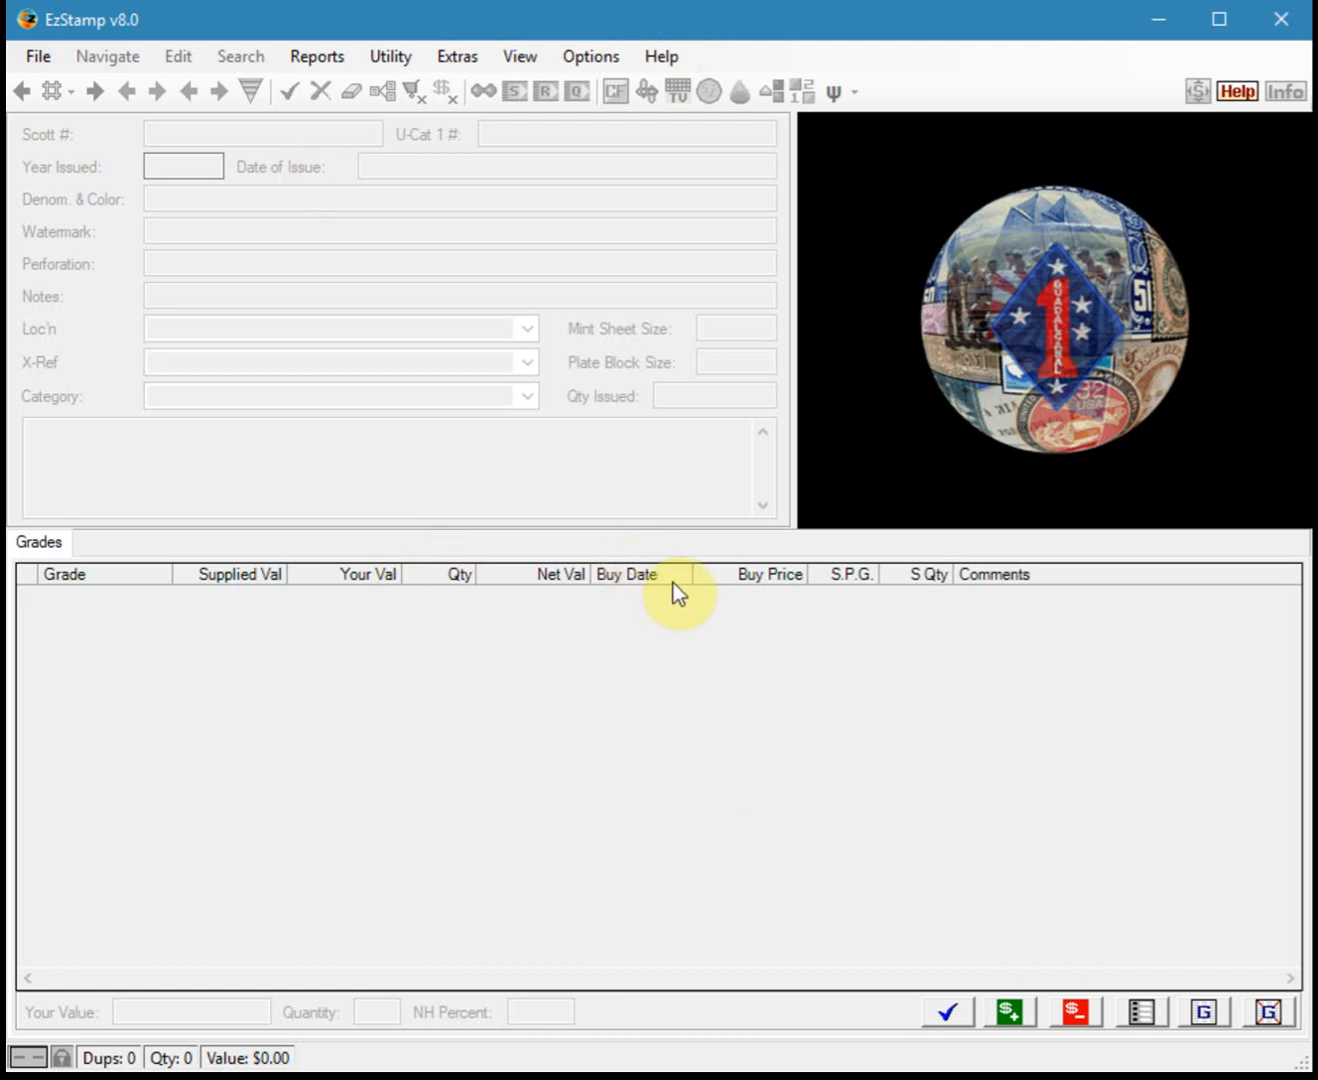
left_click(460, 57)
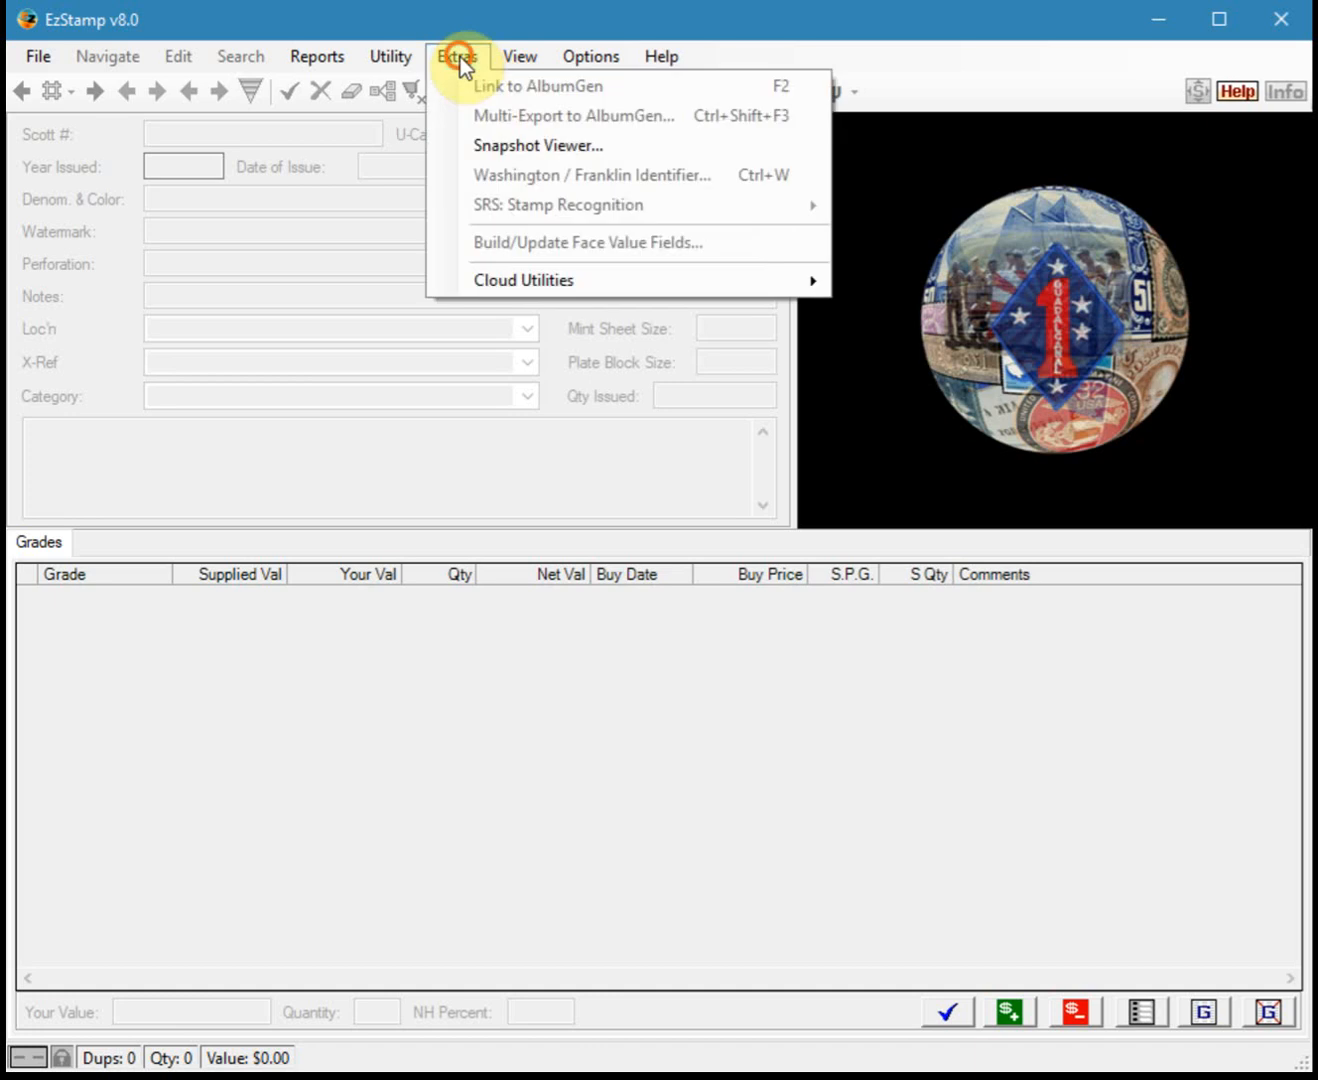
left_click(528, 274)
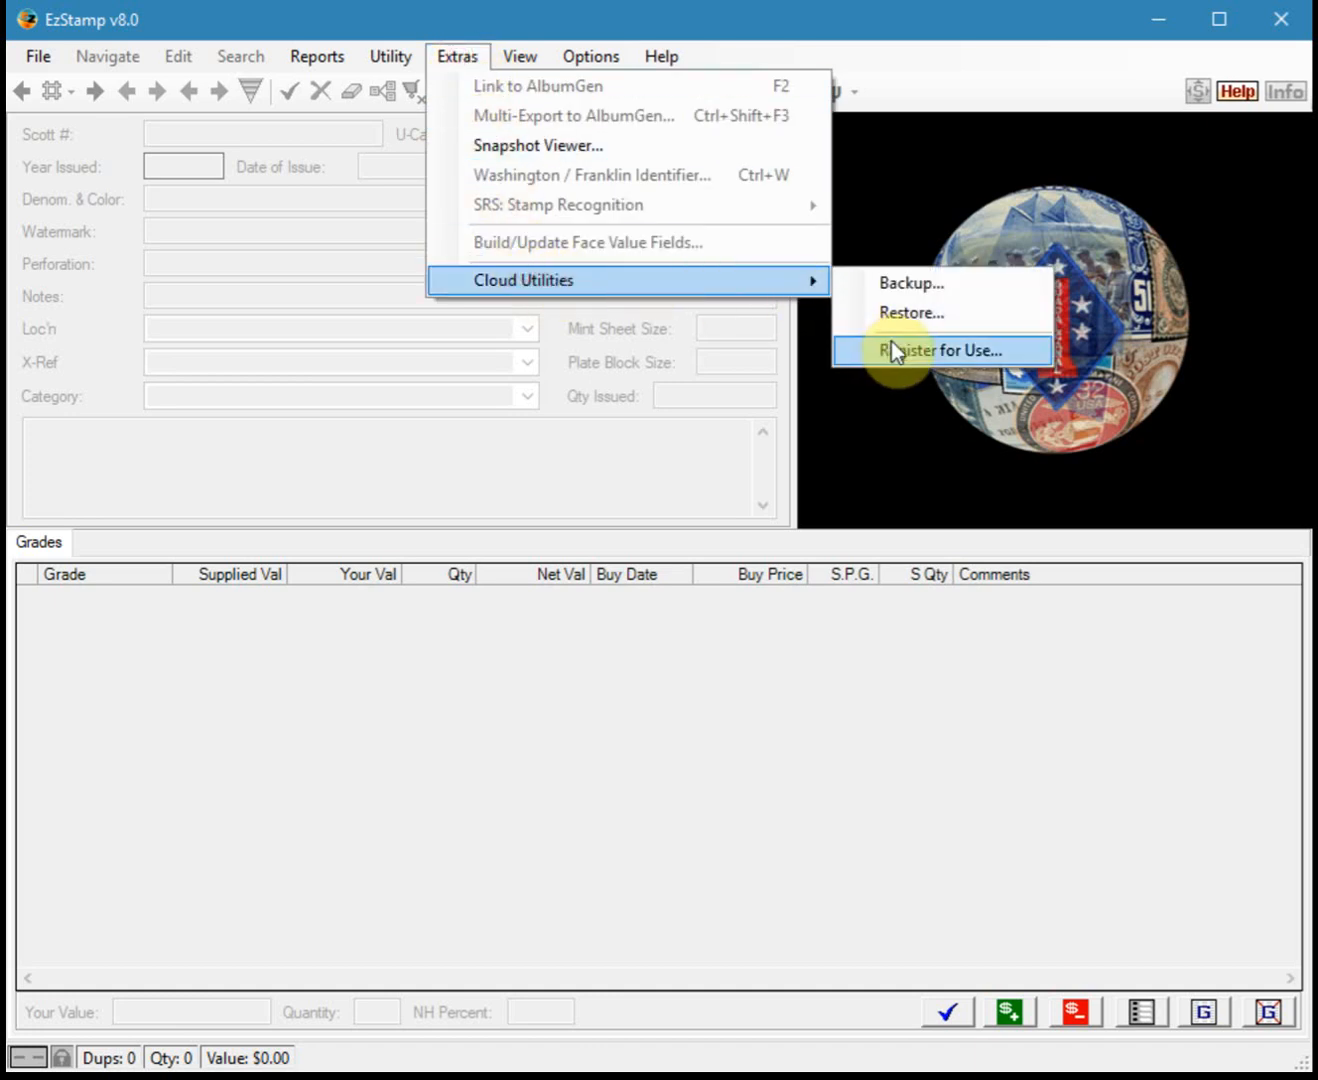
left_click(905, 316)
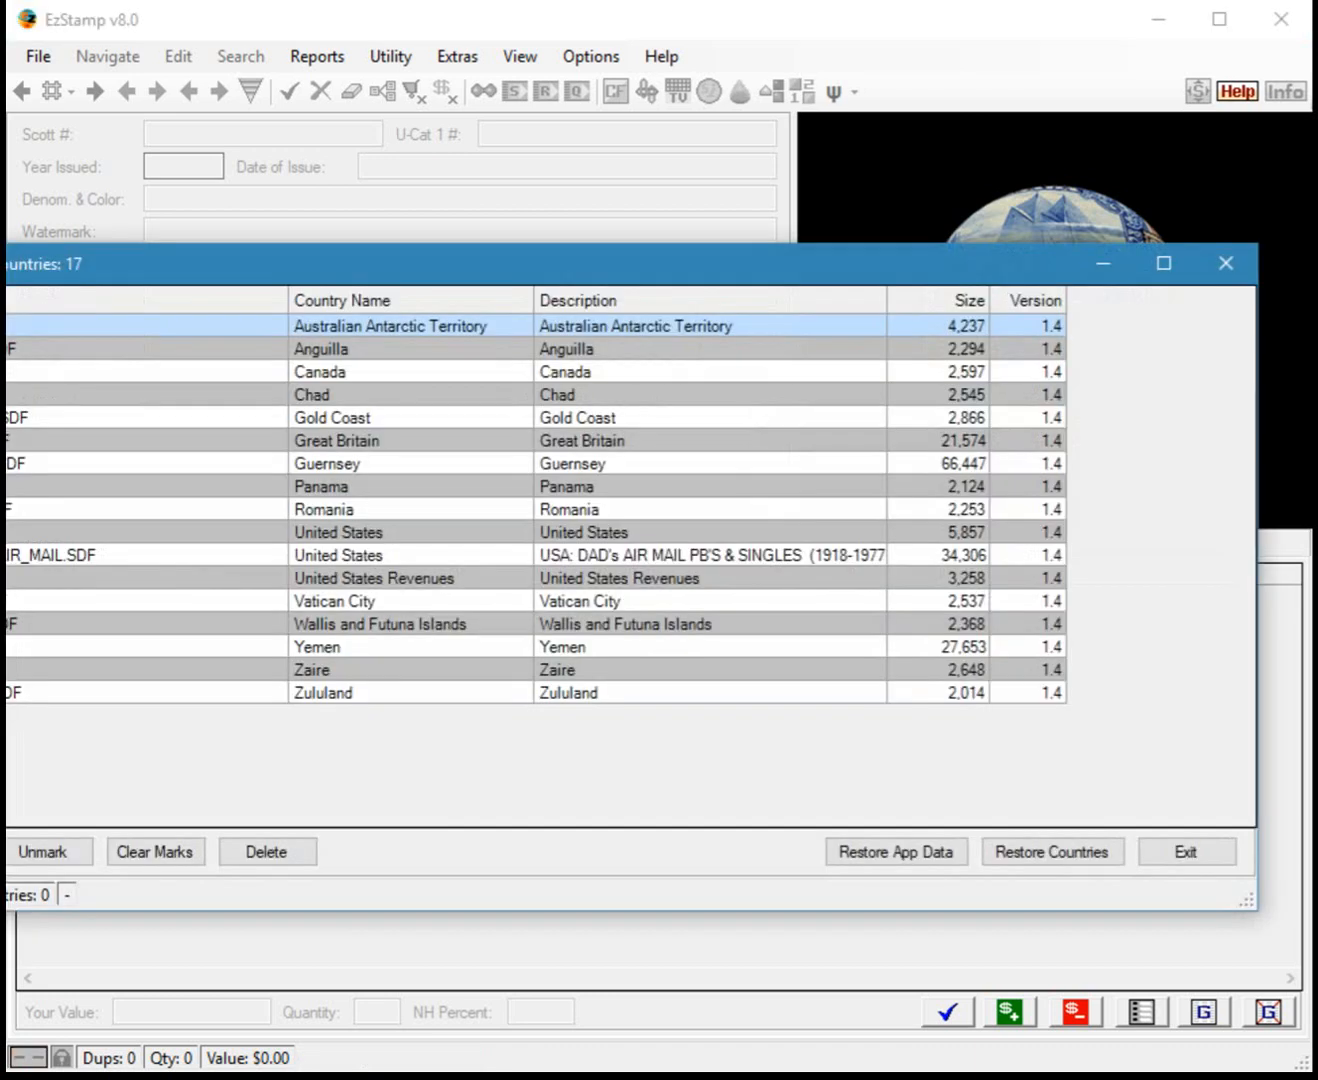
left_click_drag(9, 264, 132, 232)
left_click_drag(1311, 518, 1231, 518)
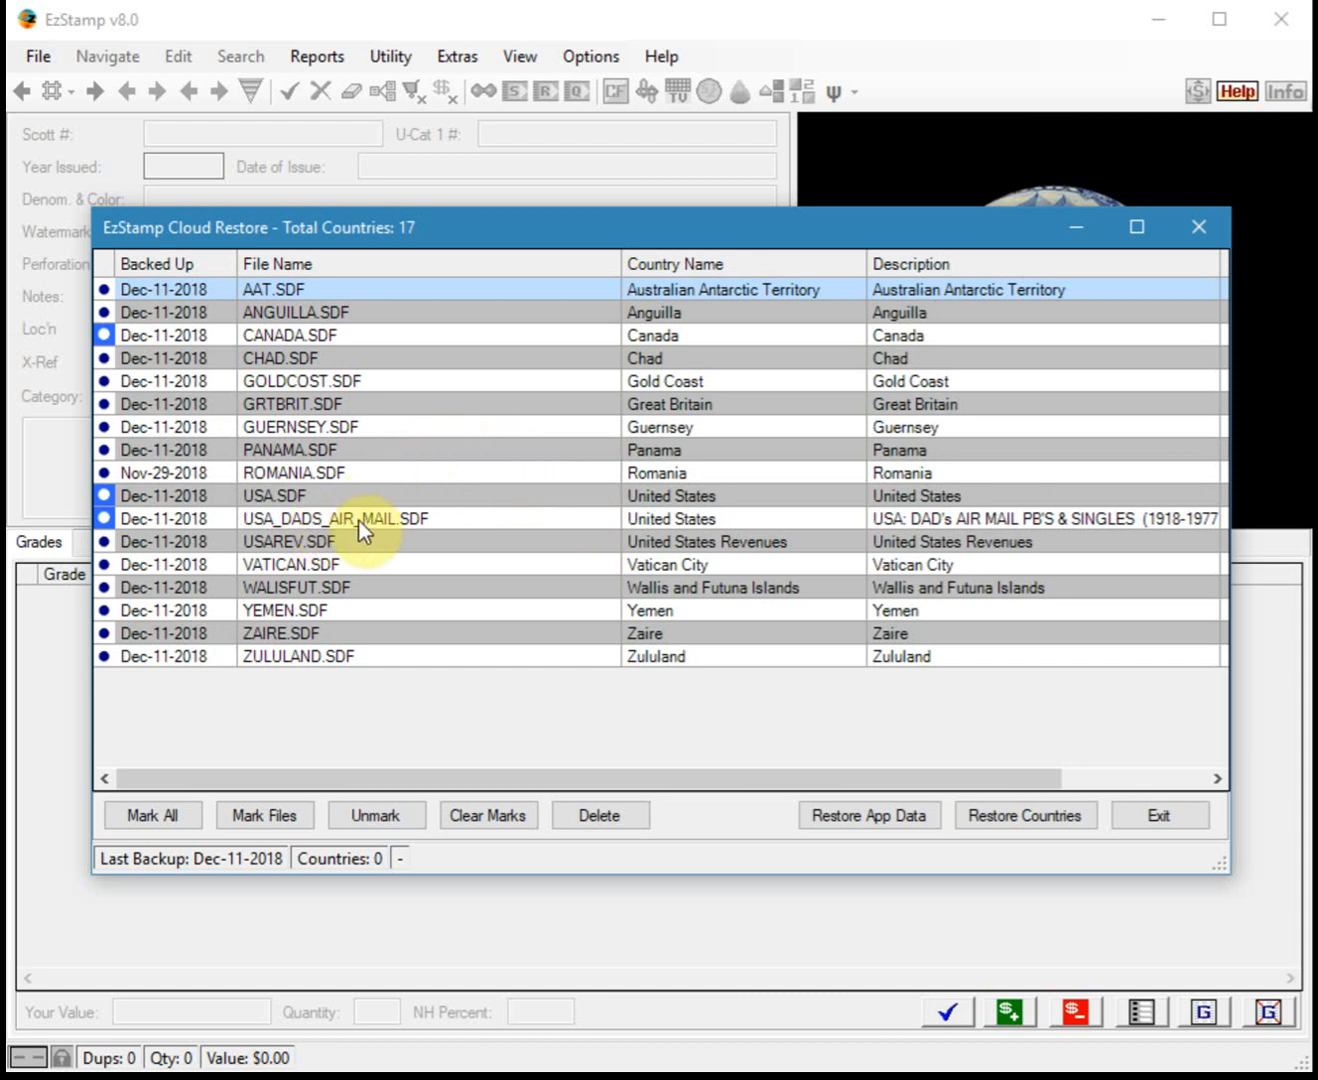
- Mark USA_DADS_AIR_MAIL.SDF in the cloud list and start restoring the marked country
left_click(193, 517)
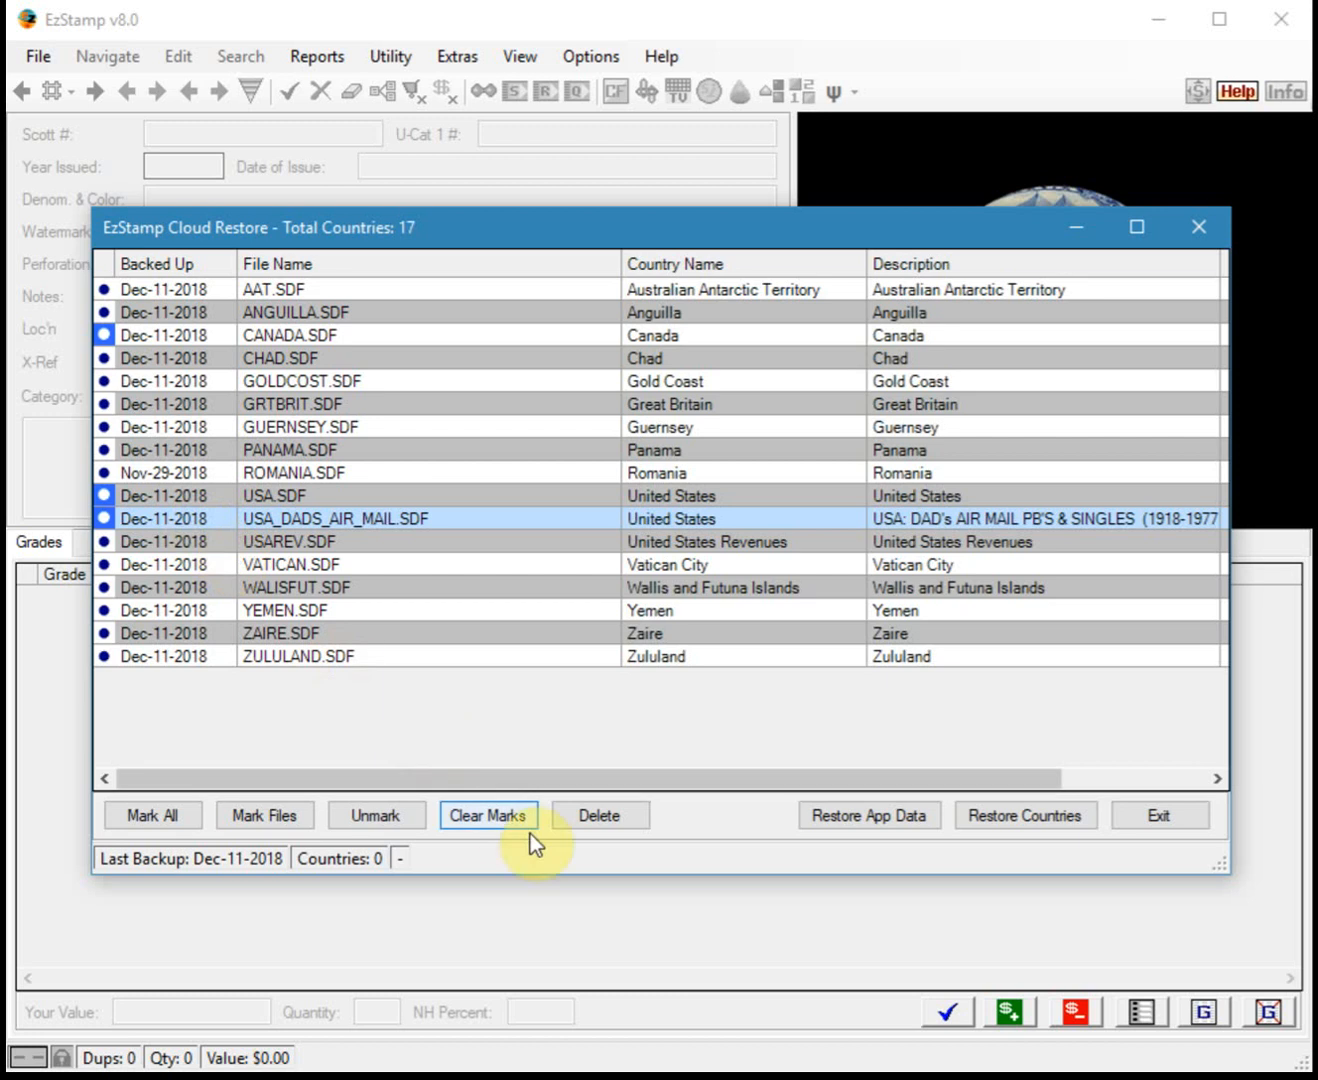
left_click(267, 814)
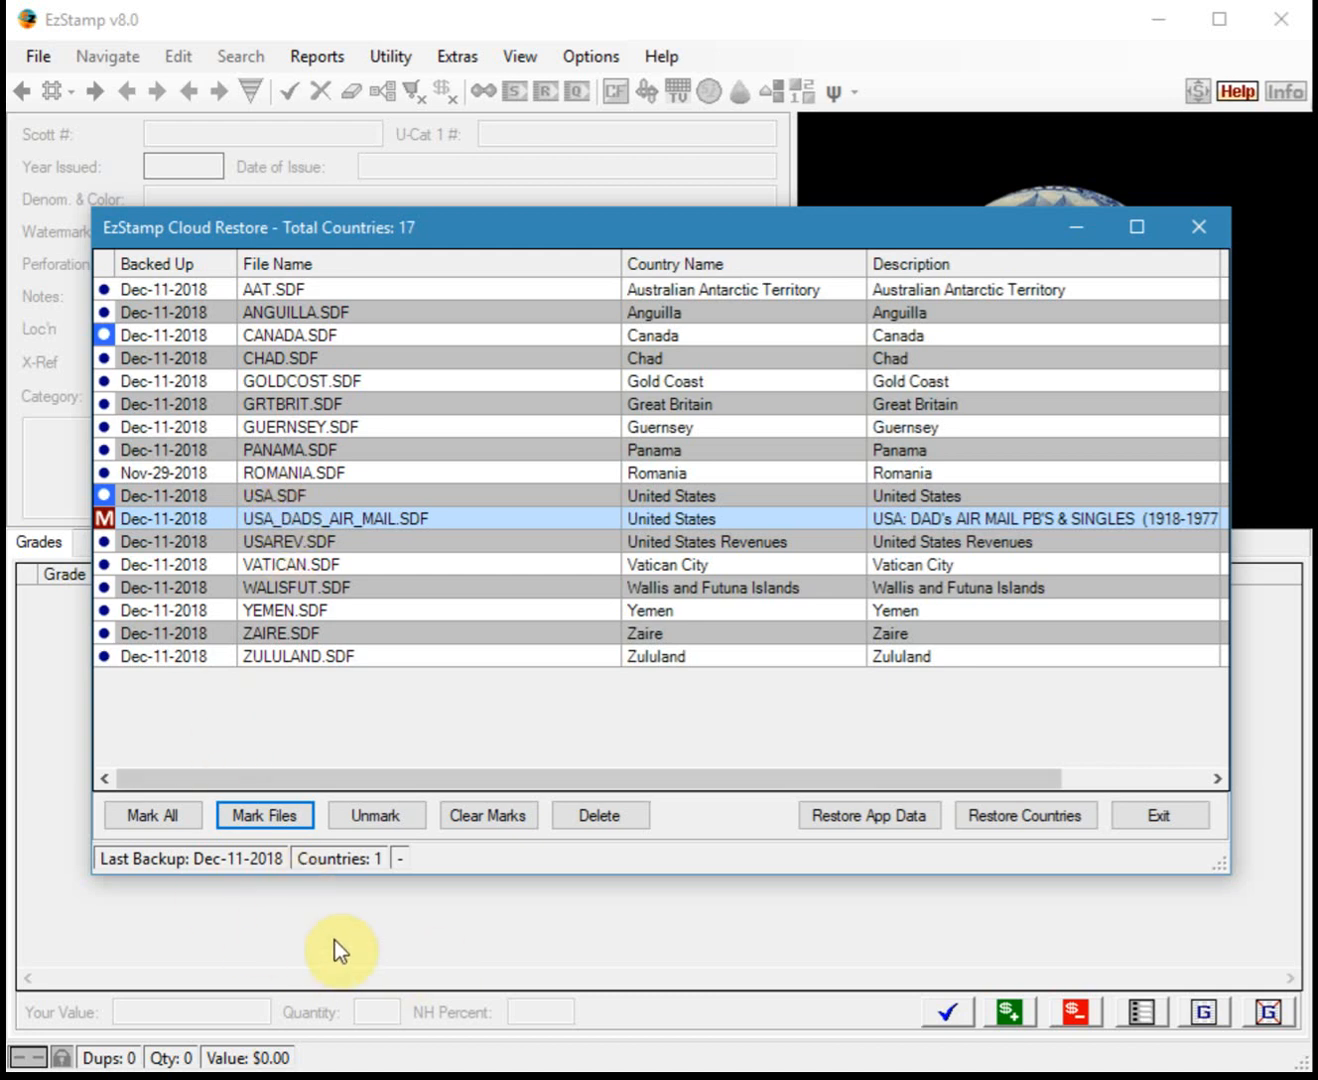
left_click(1029, 821)
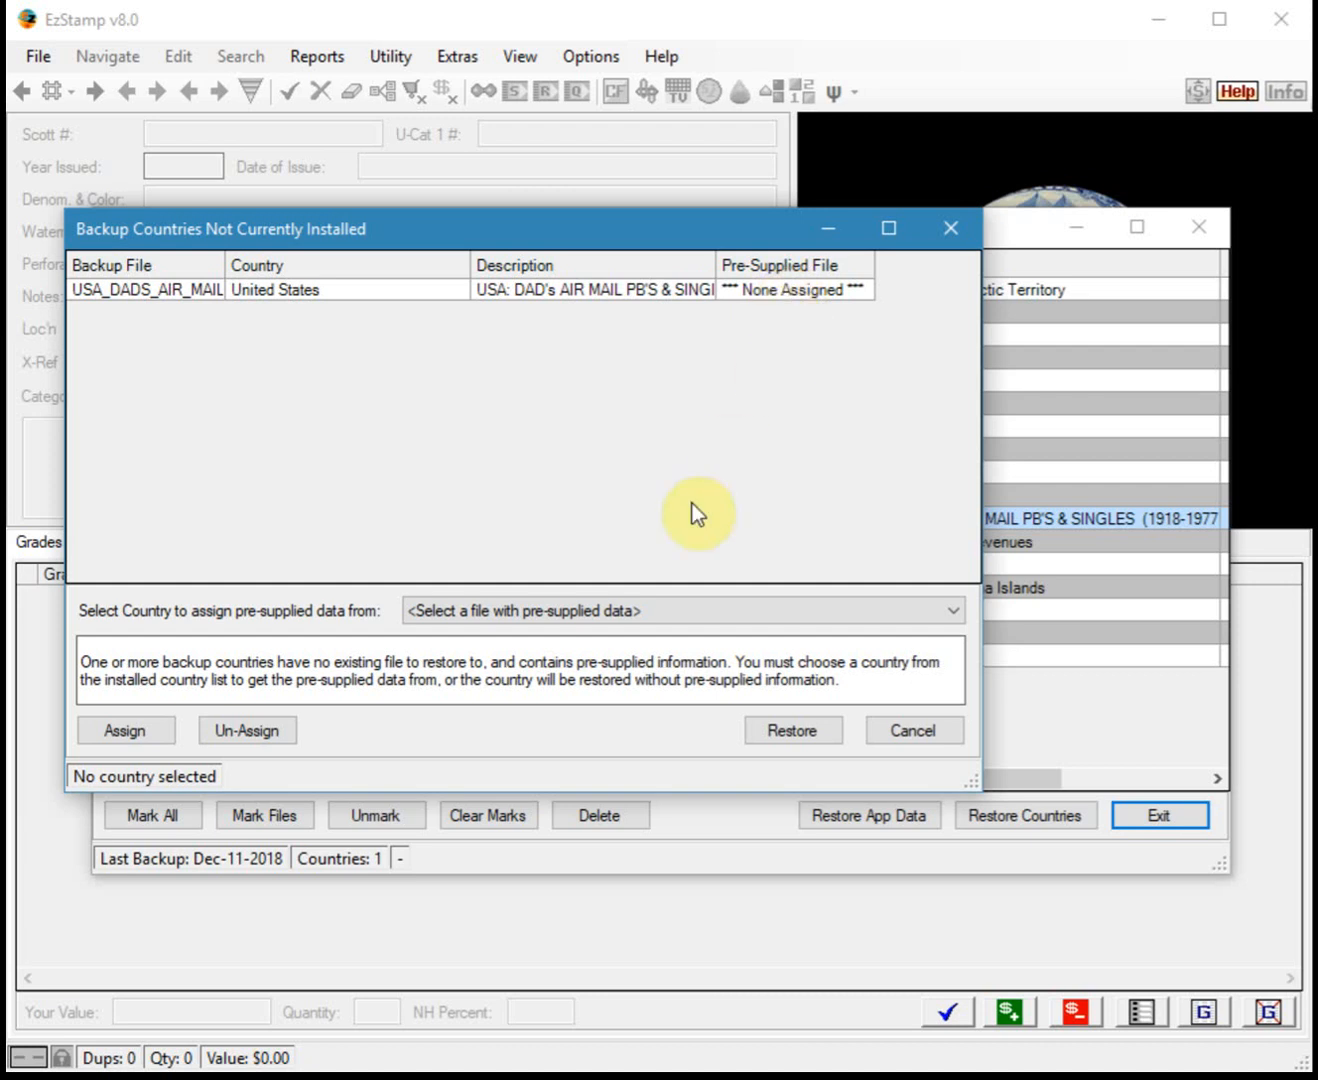
- Assign USA.sdf as the source of pre-supplied data for the USA_DADS_AIR_MAIL backup file
left_click(556, 615)
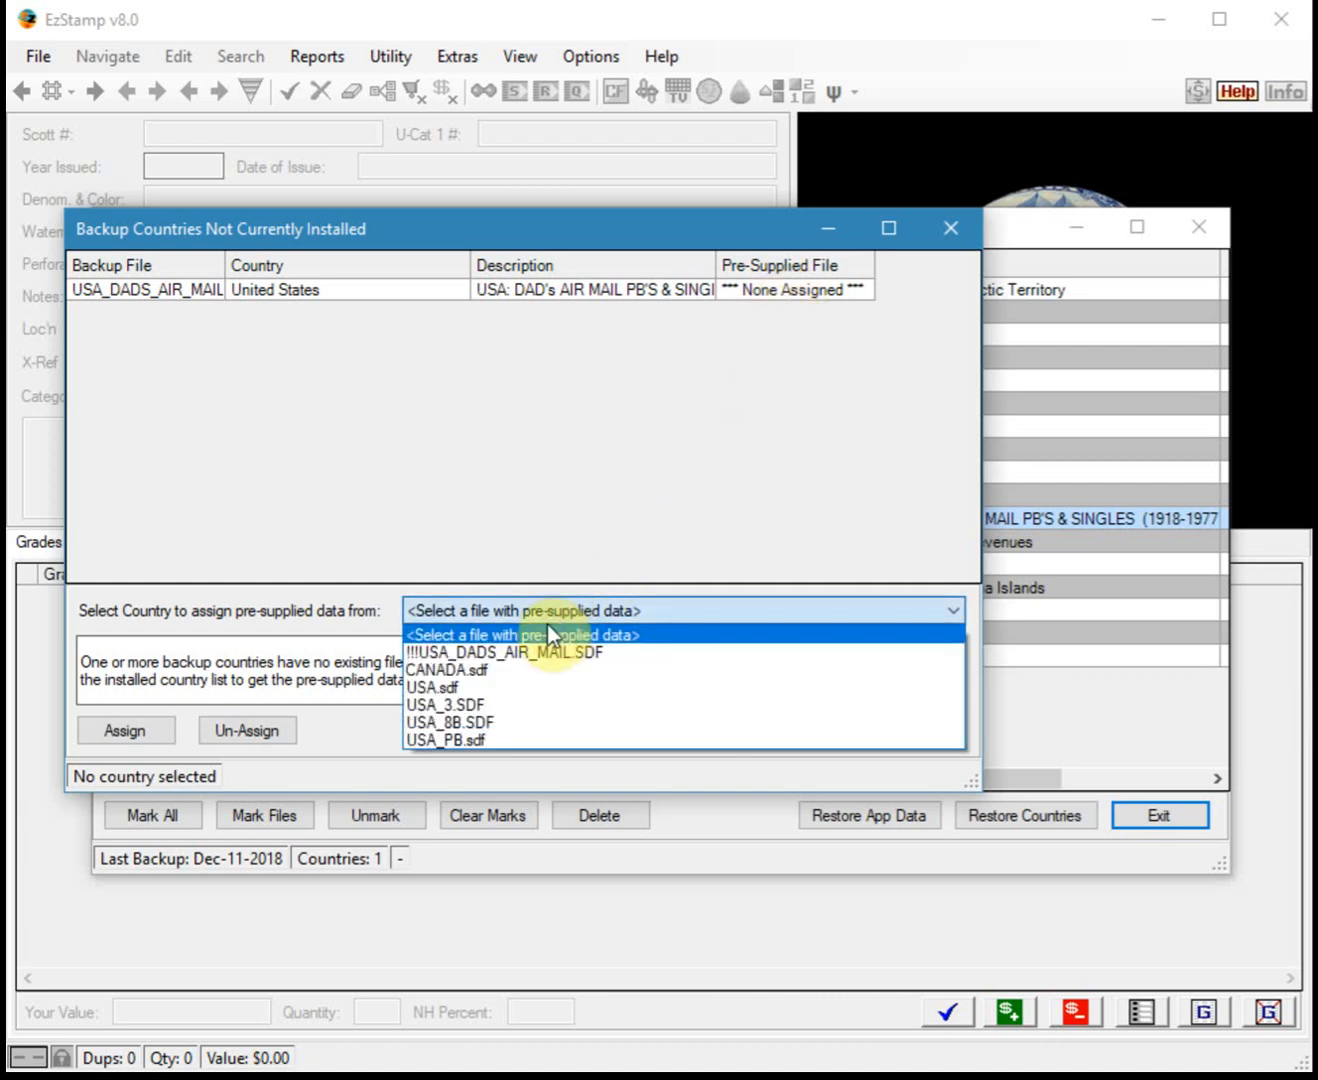
left_click(430, 688)
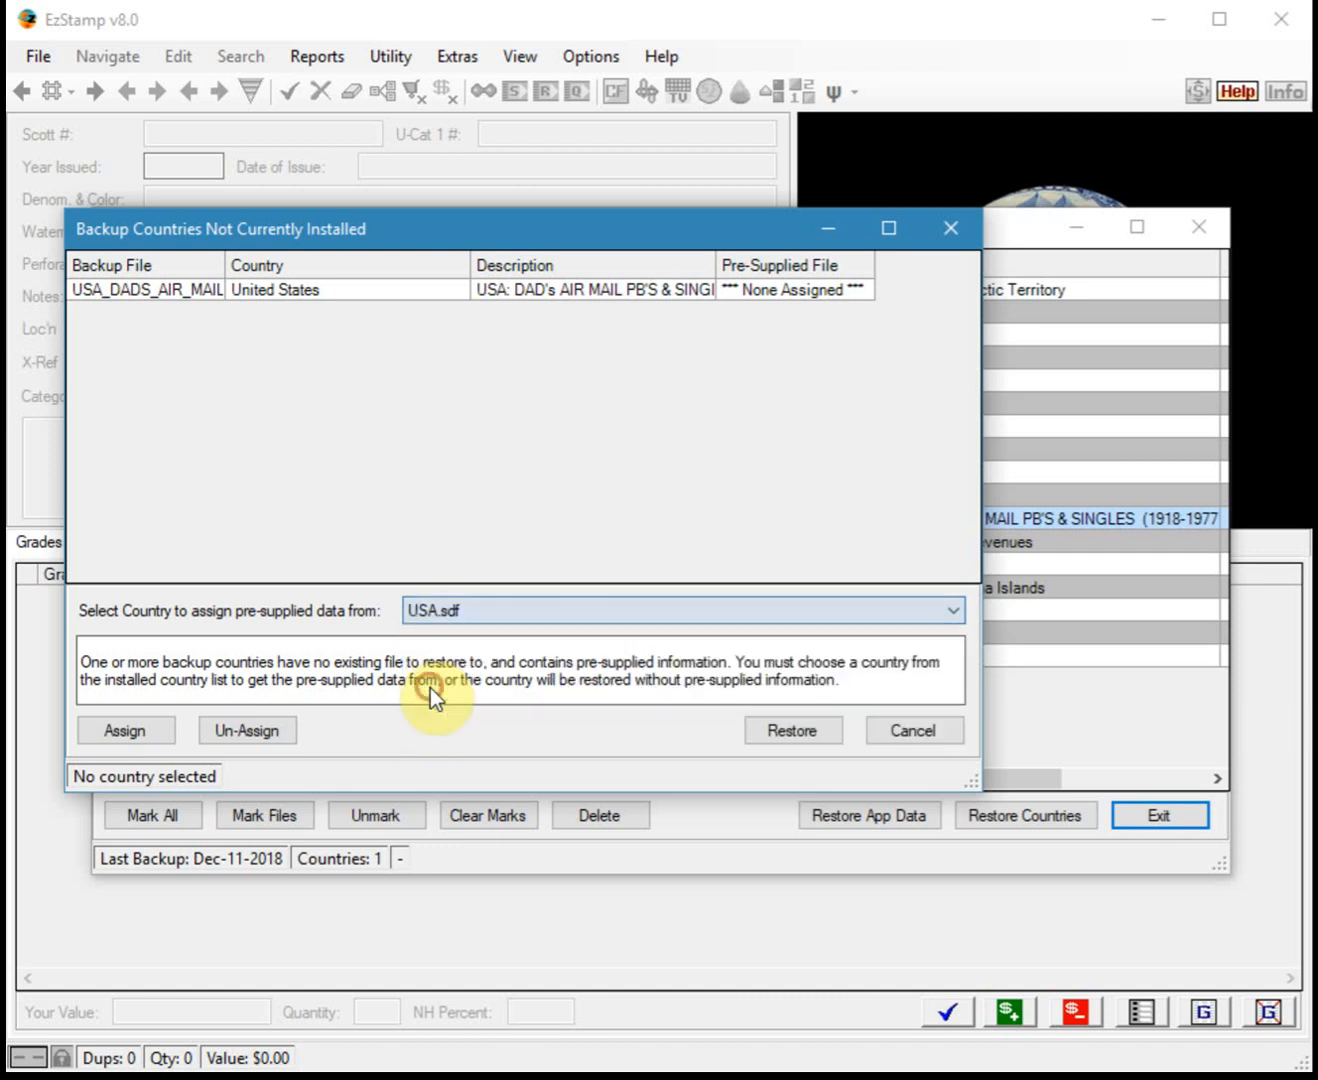
left_click(137, 740)
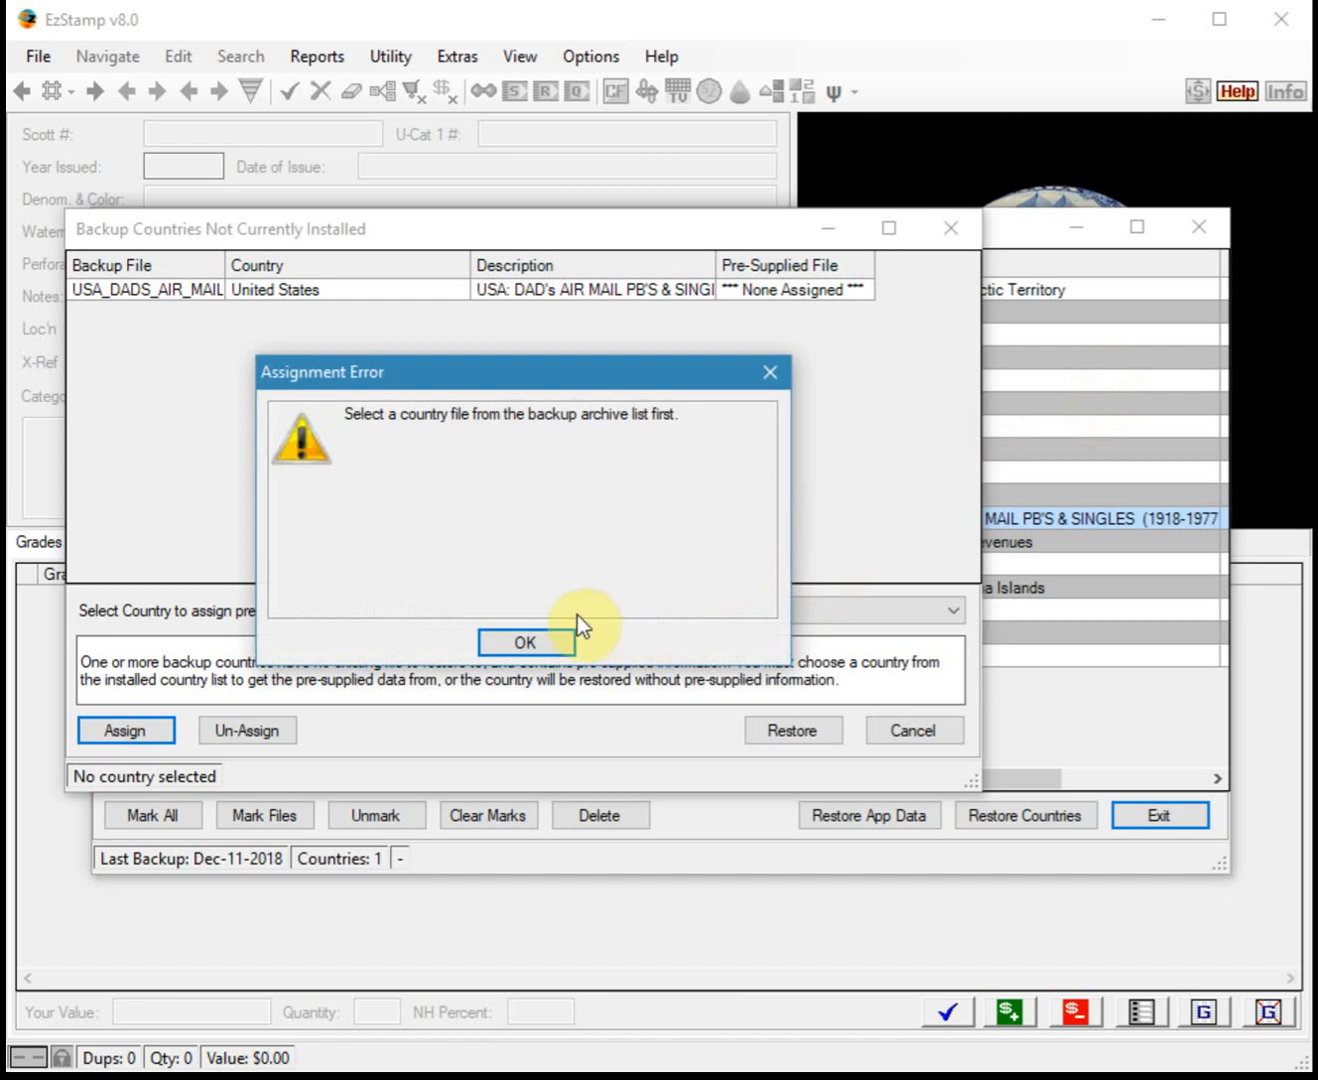
left_click(538, 640)
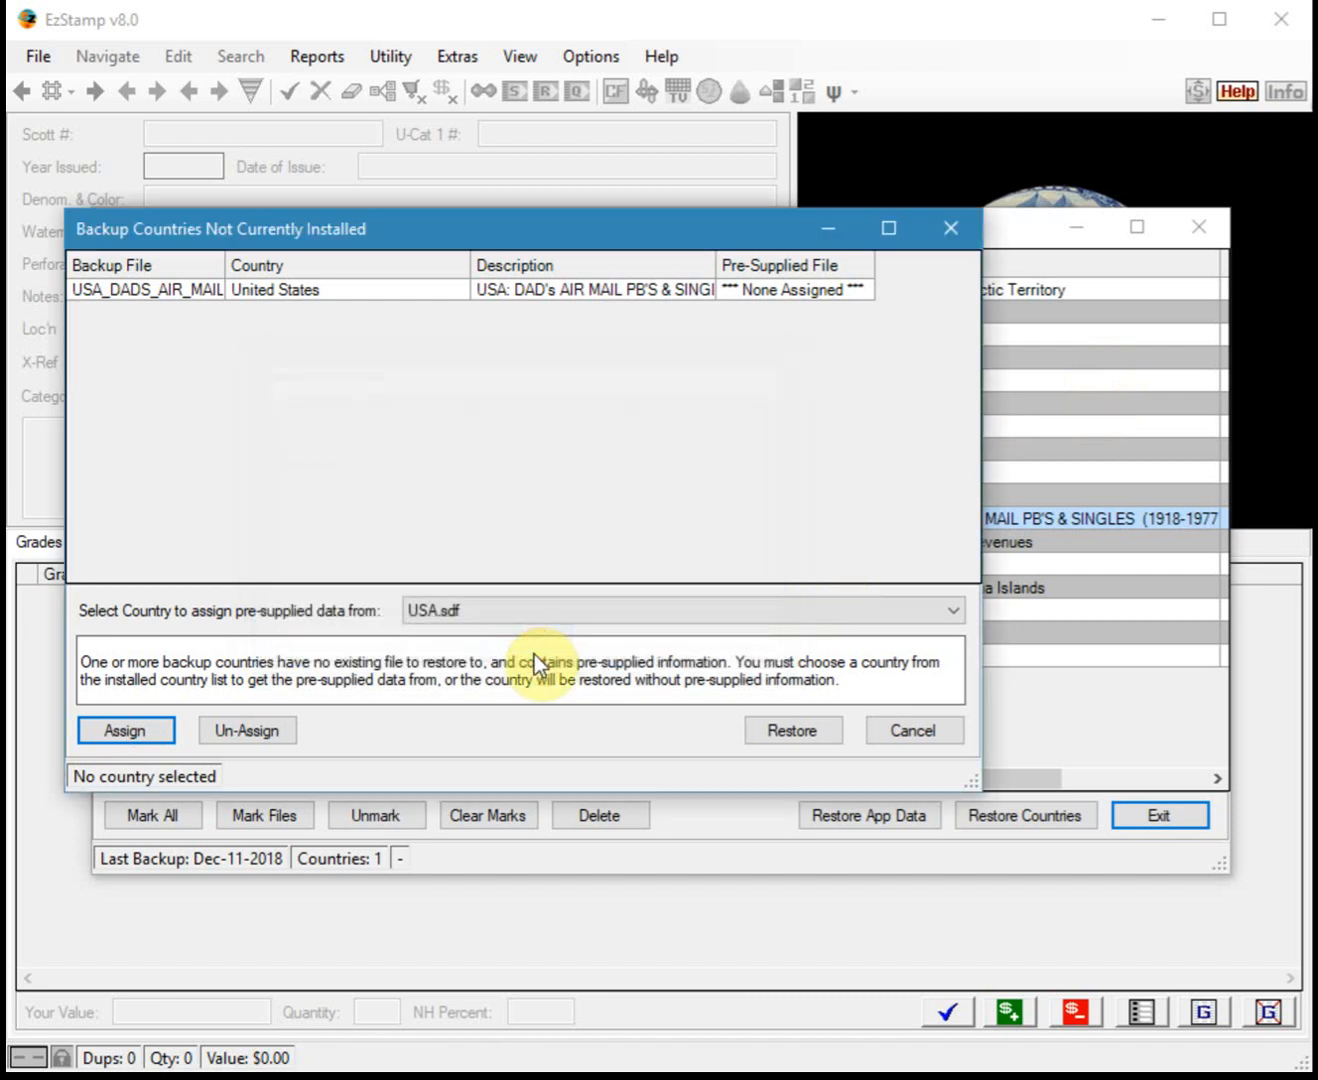
left_click(512, 288)
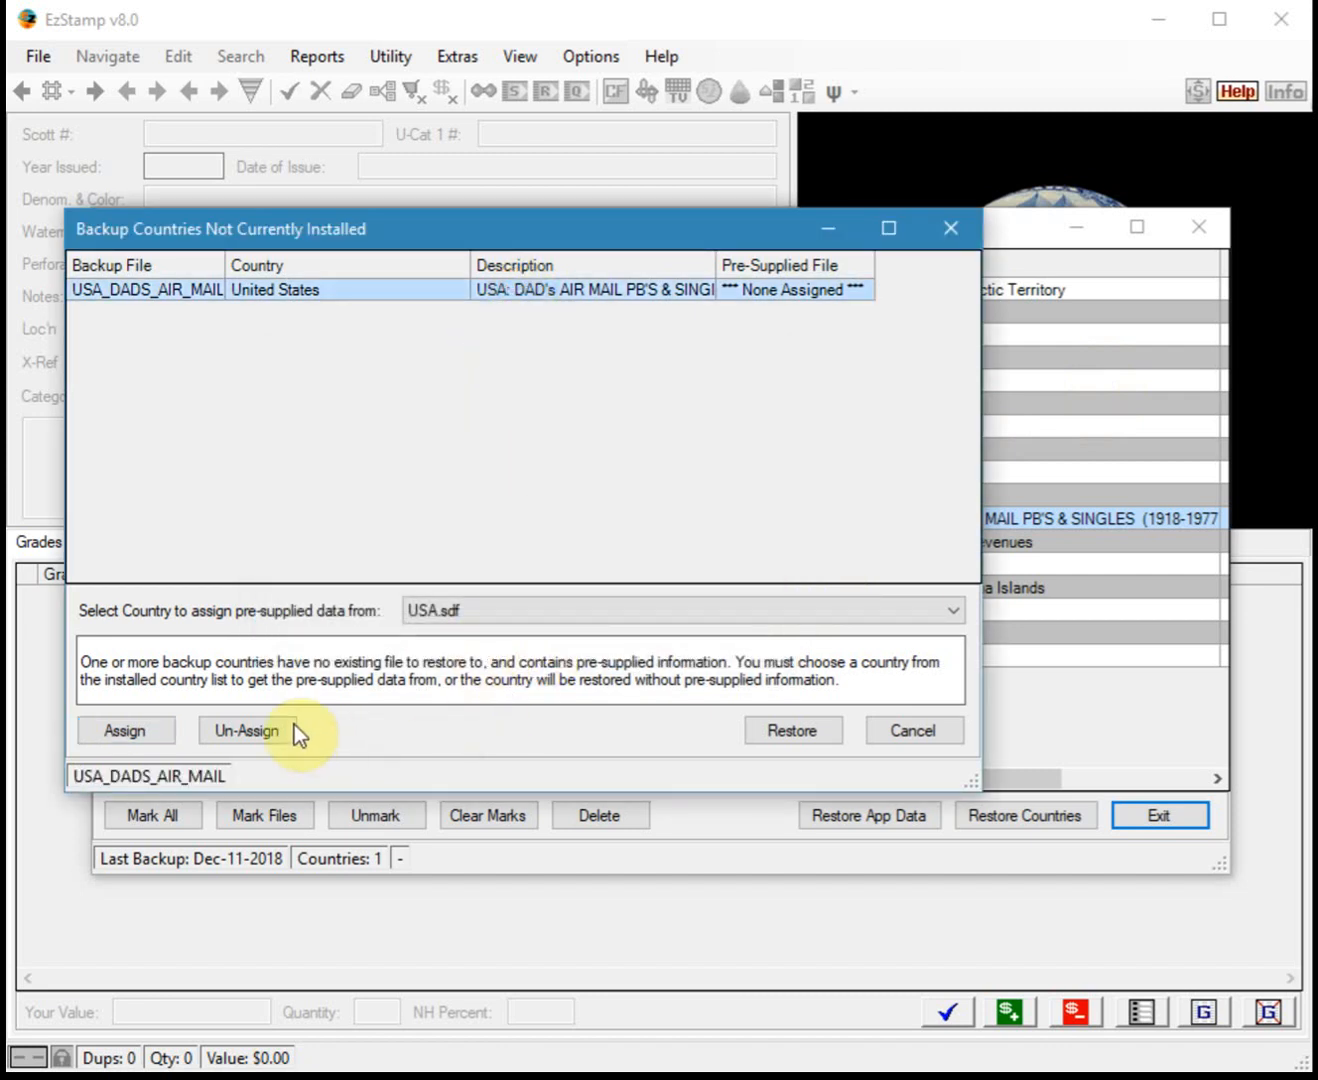
left_click(129, 726)
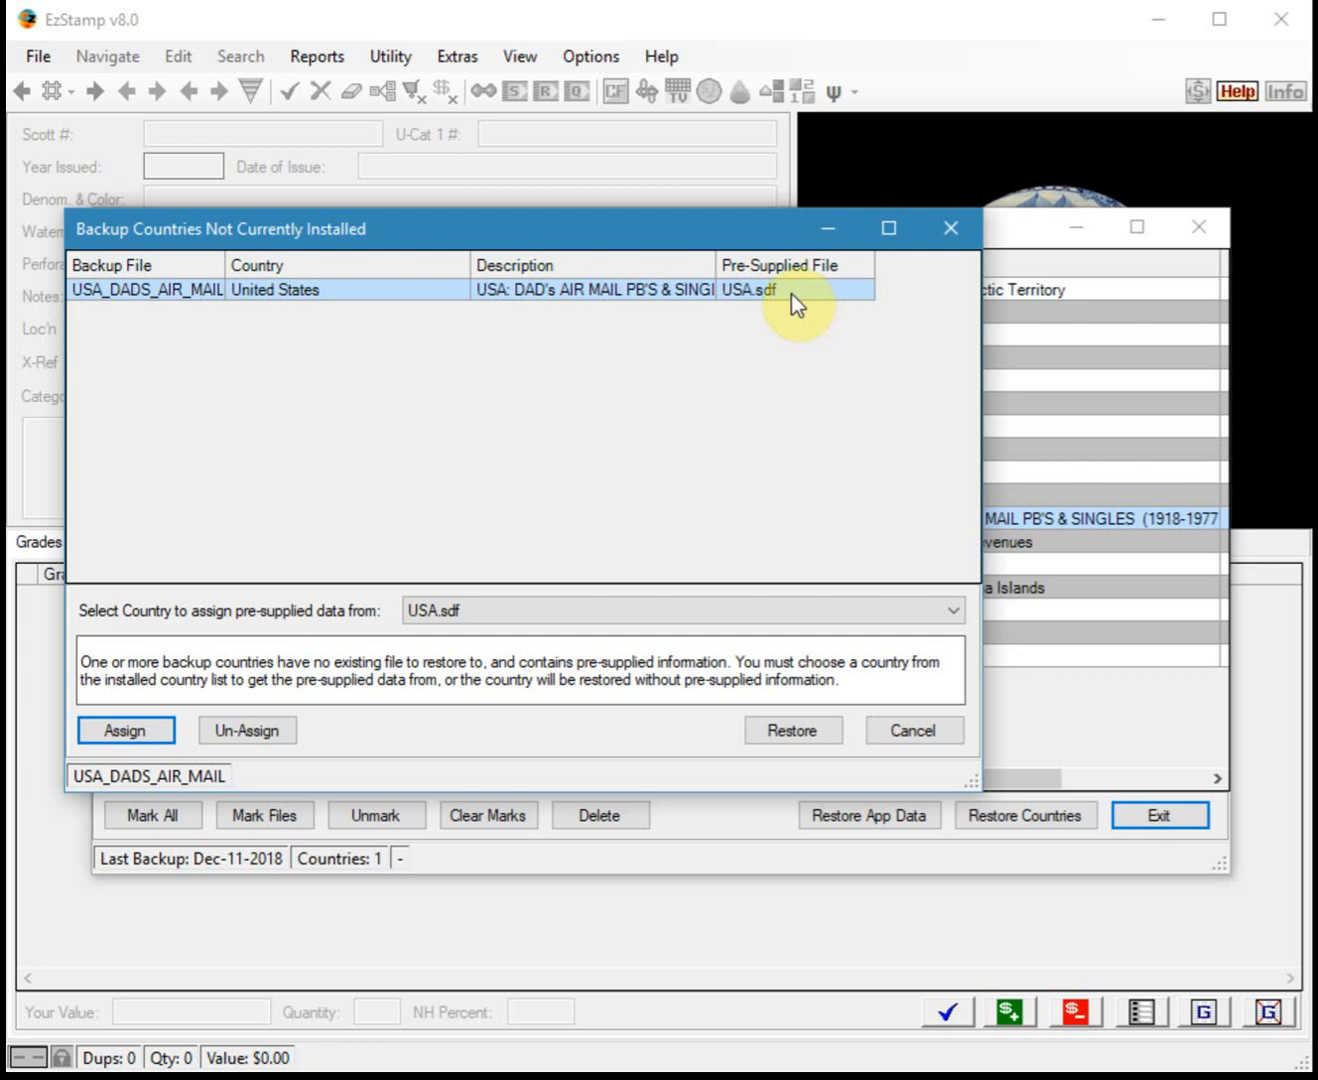
- Restore the marked country file from the cloud and exit Cloud Restore once it finishes
left_click(798, 732)
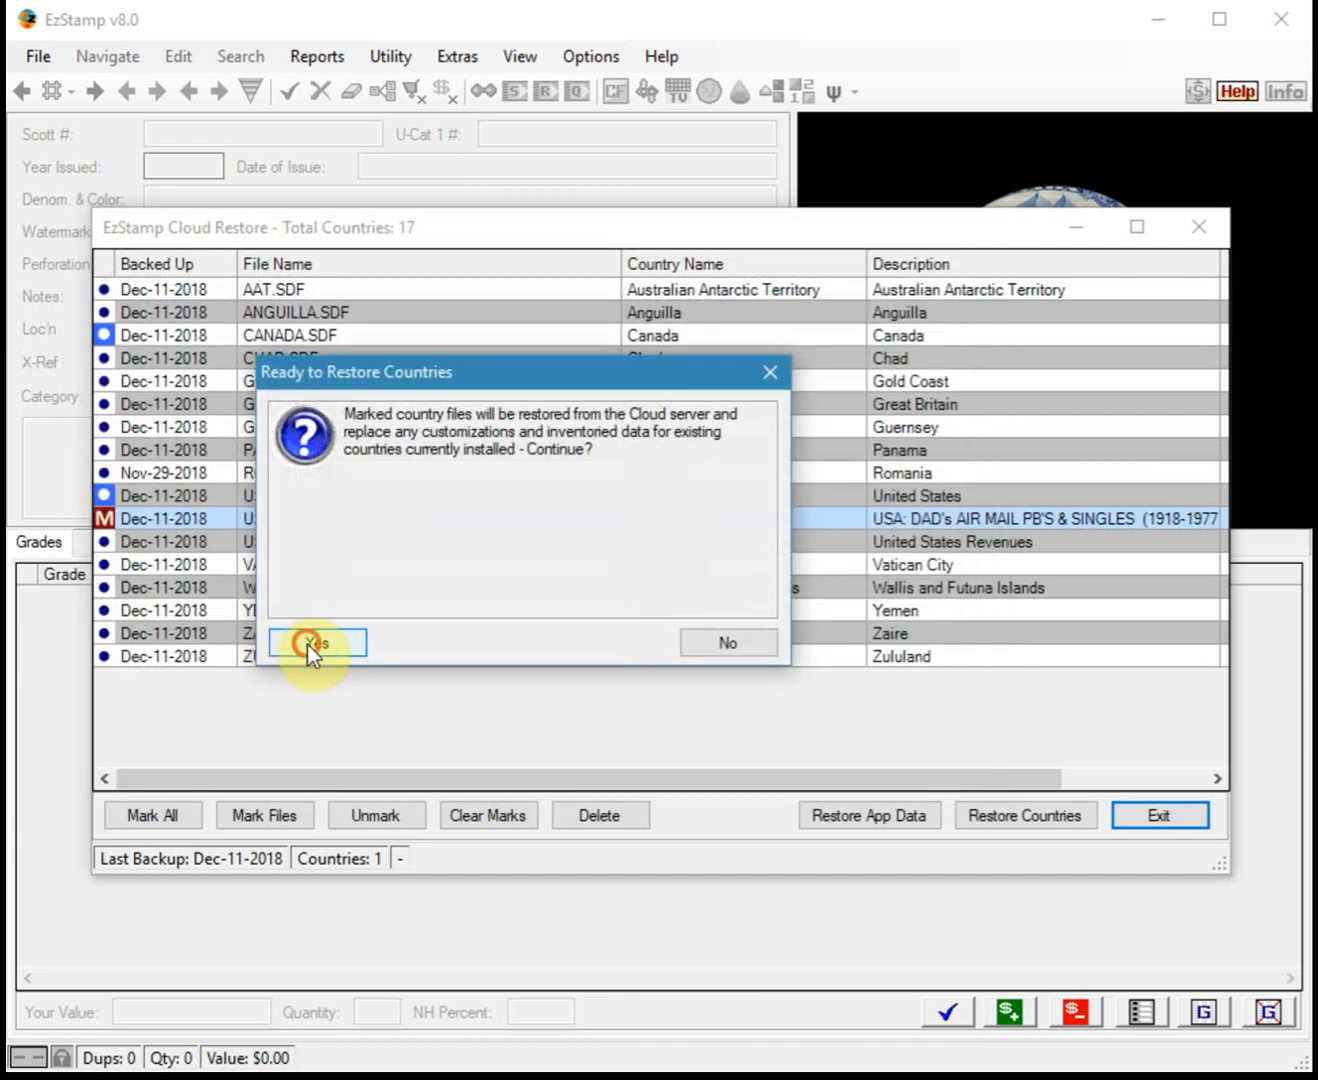
left_click(314, 643)
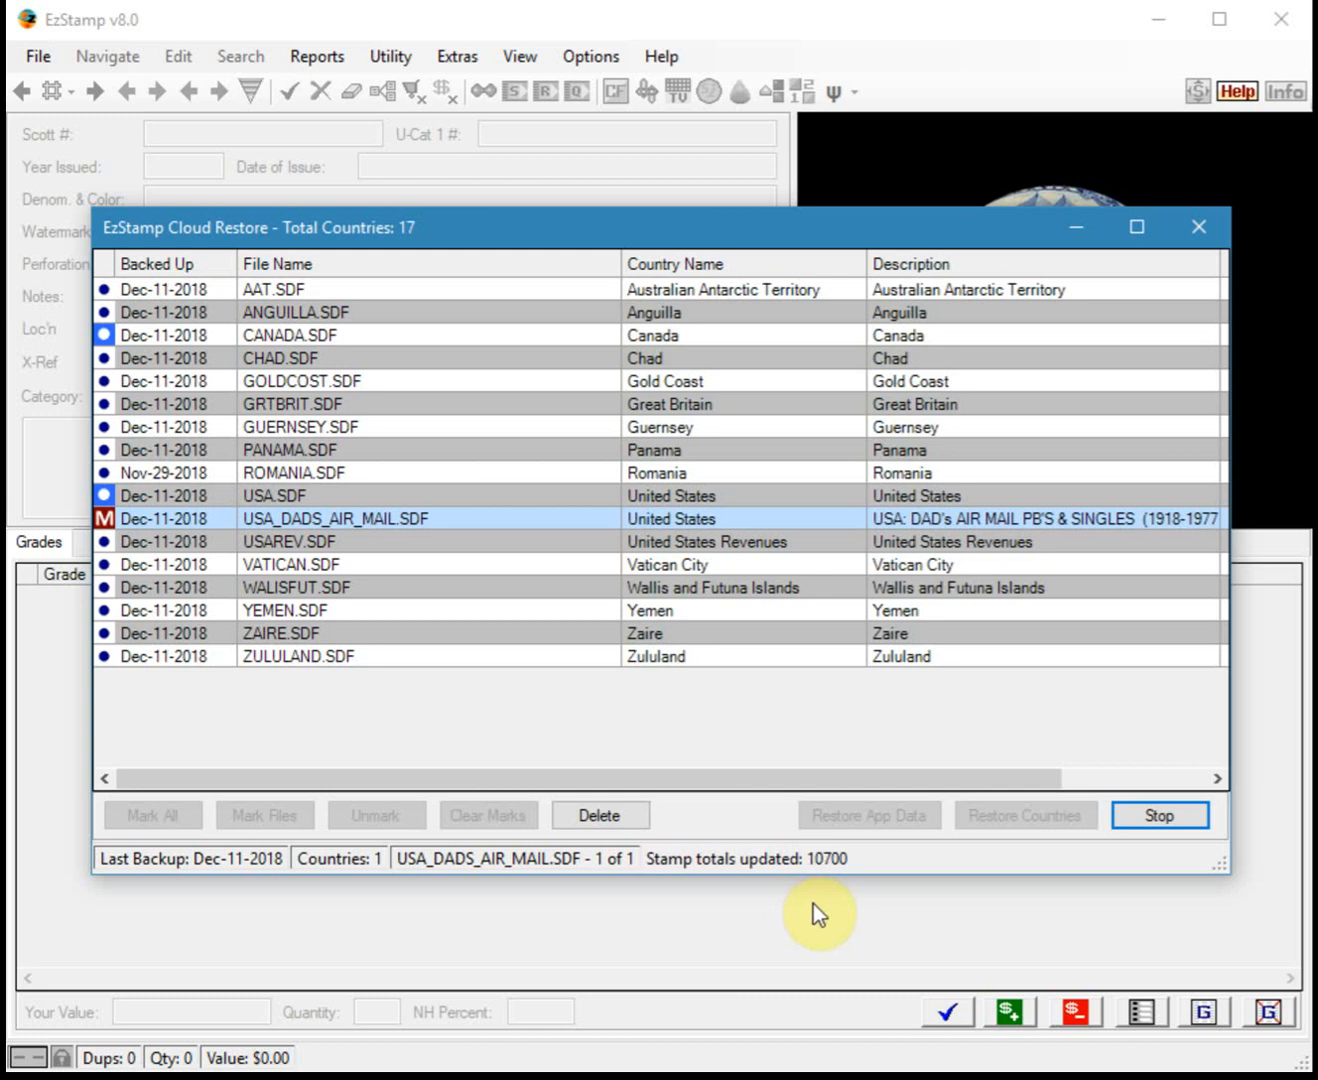
left_click(540, 638)
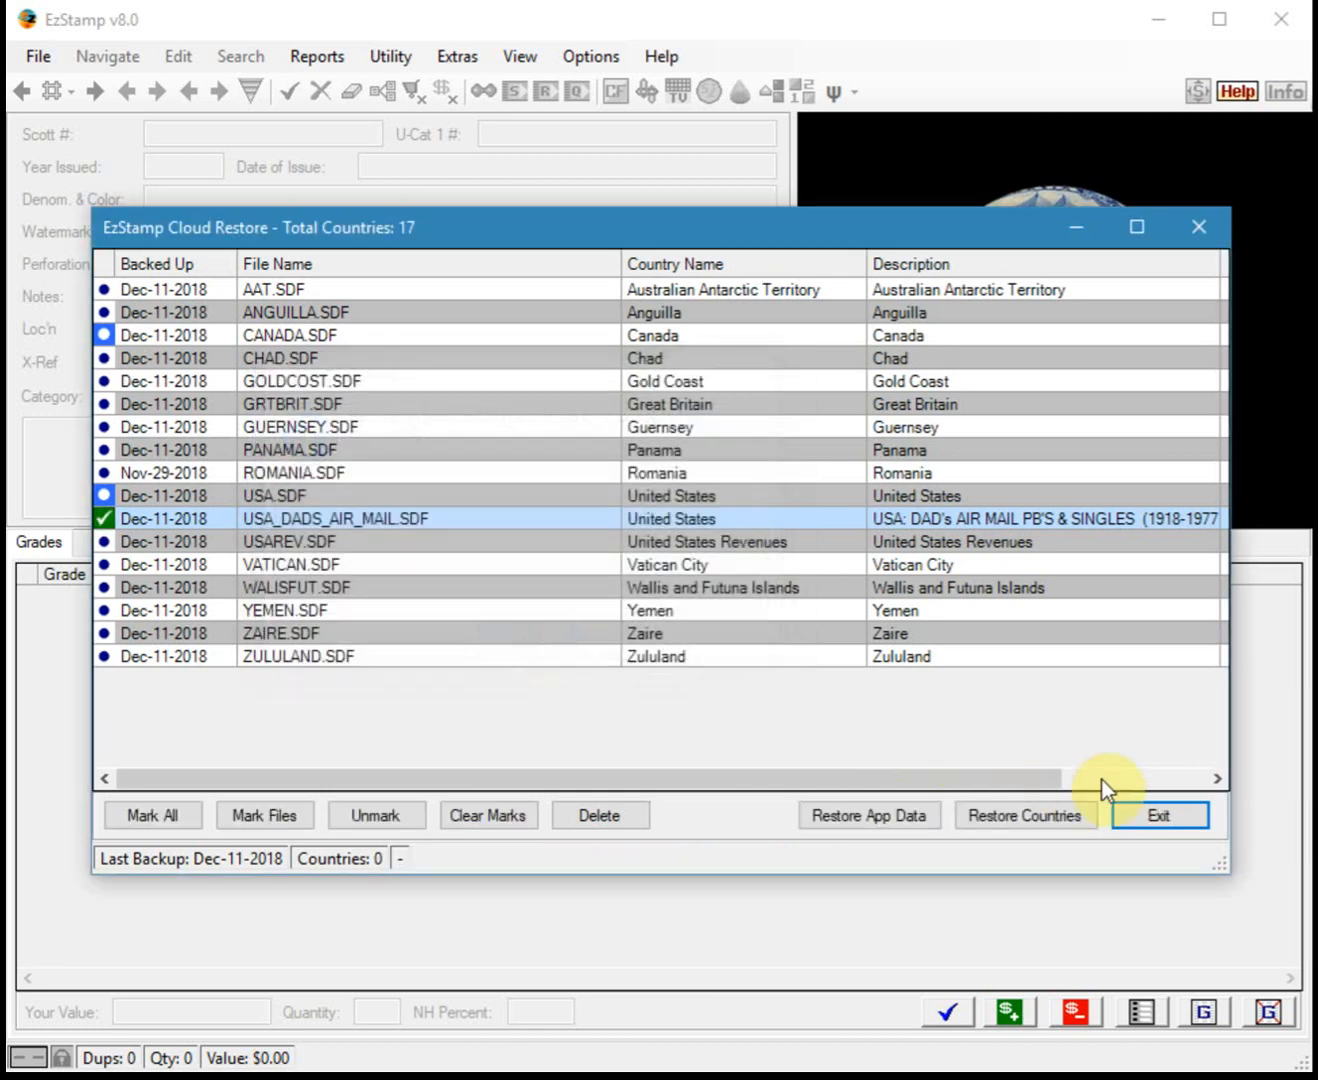
left_click(1143, 809)
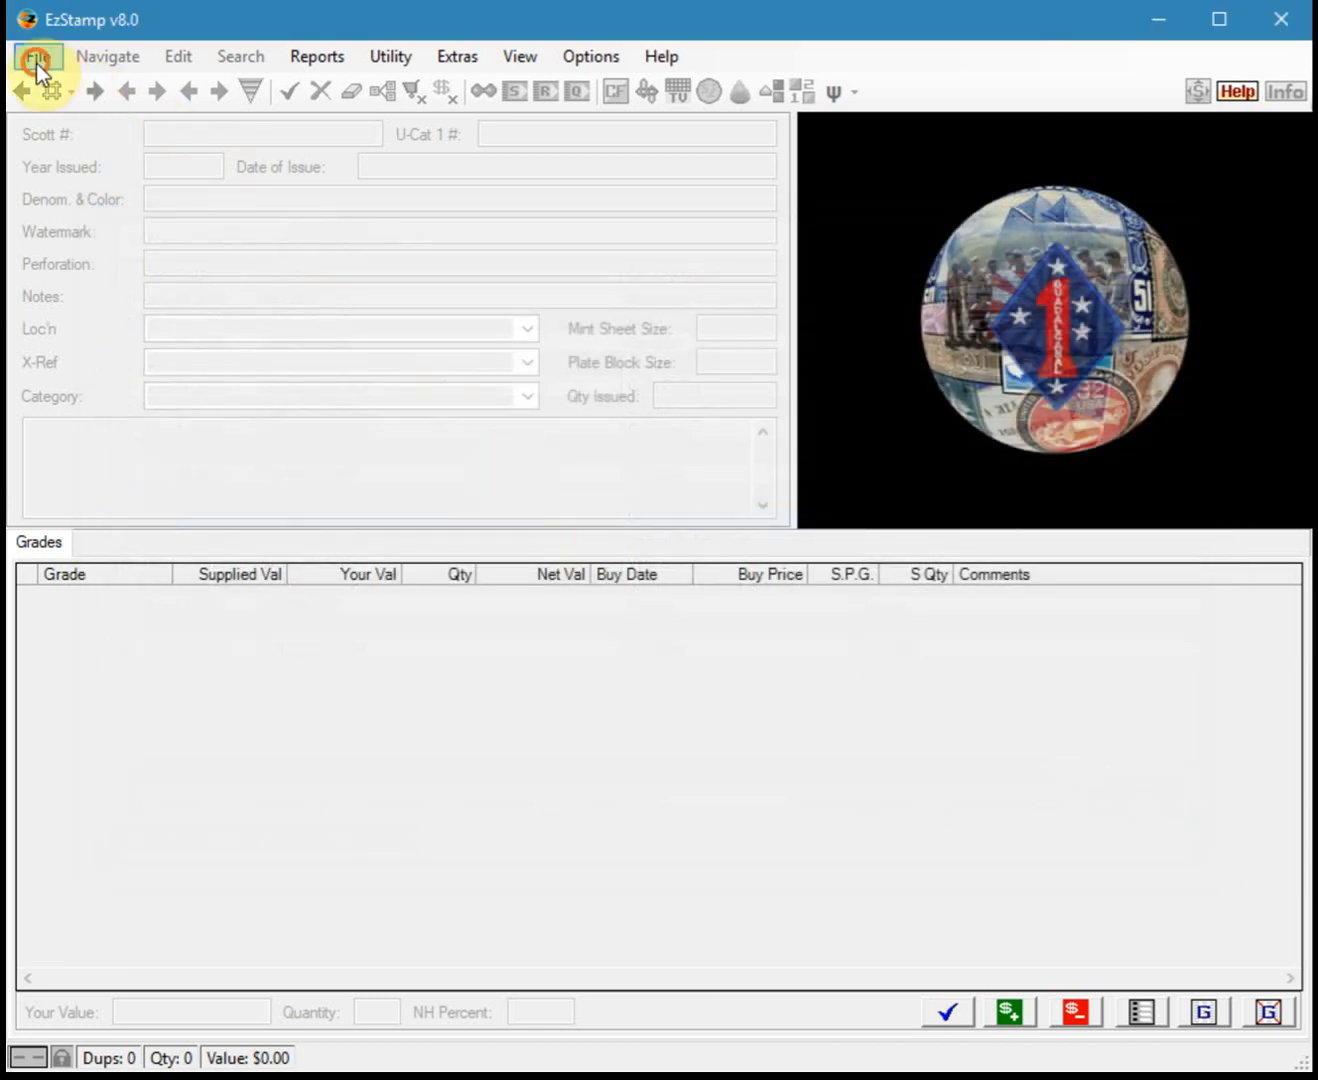
- Open the restored country file USA_DADS_AIR_MAIL.sdf and go forward through the inventoried stamps to Scott # 1341
left_click(36, 57)
mouse_move(88, 146)
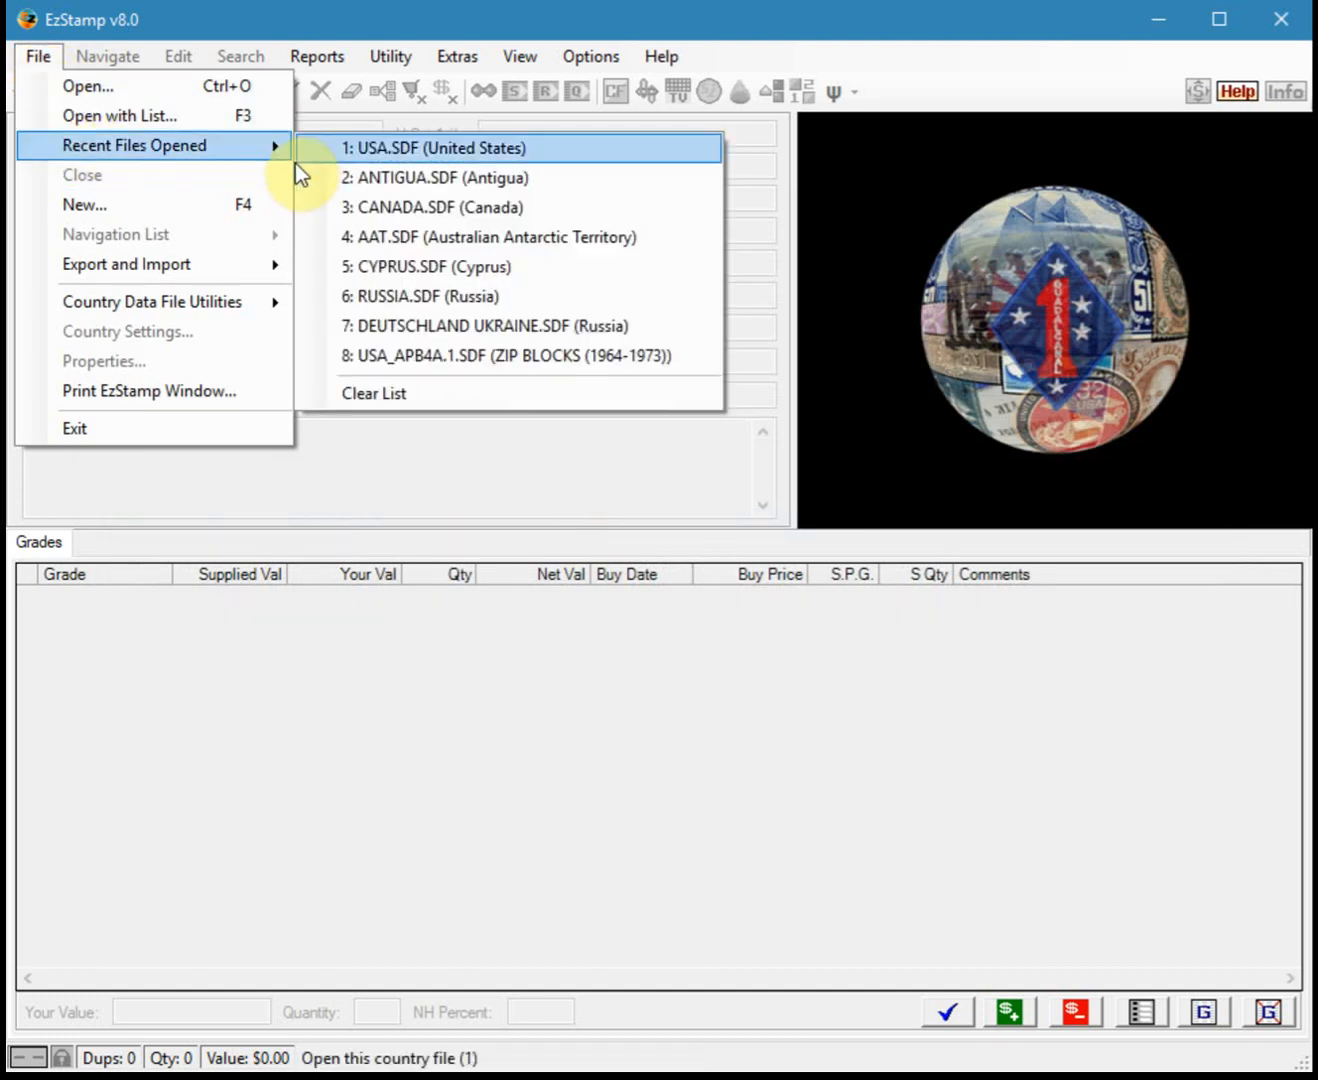
left_click(146, 87)
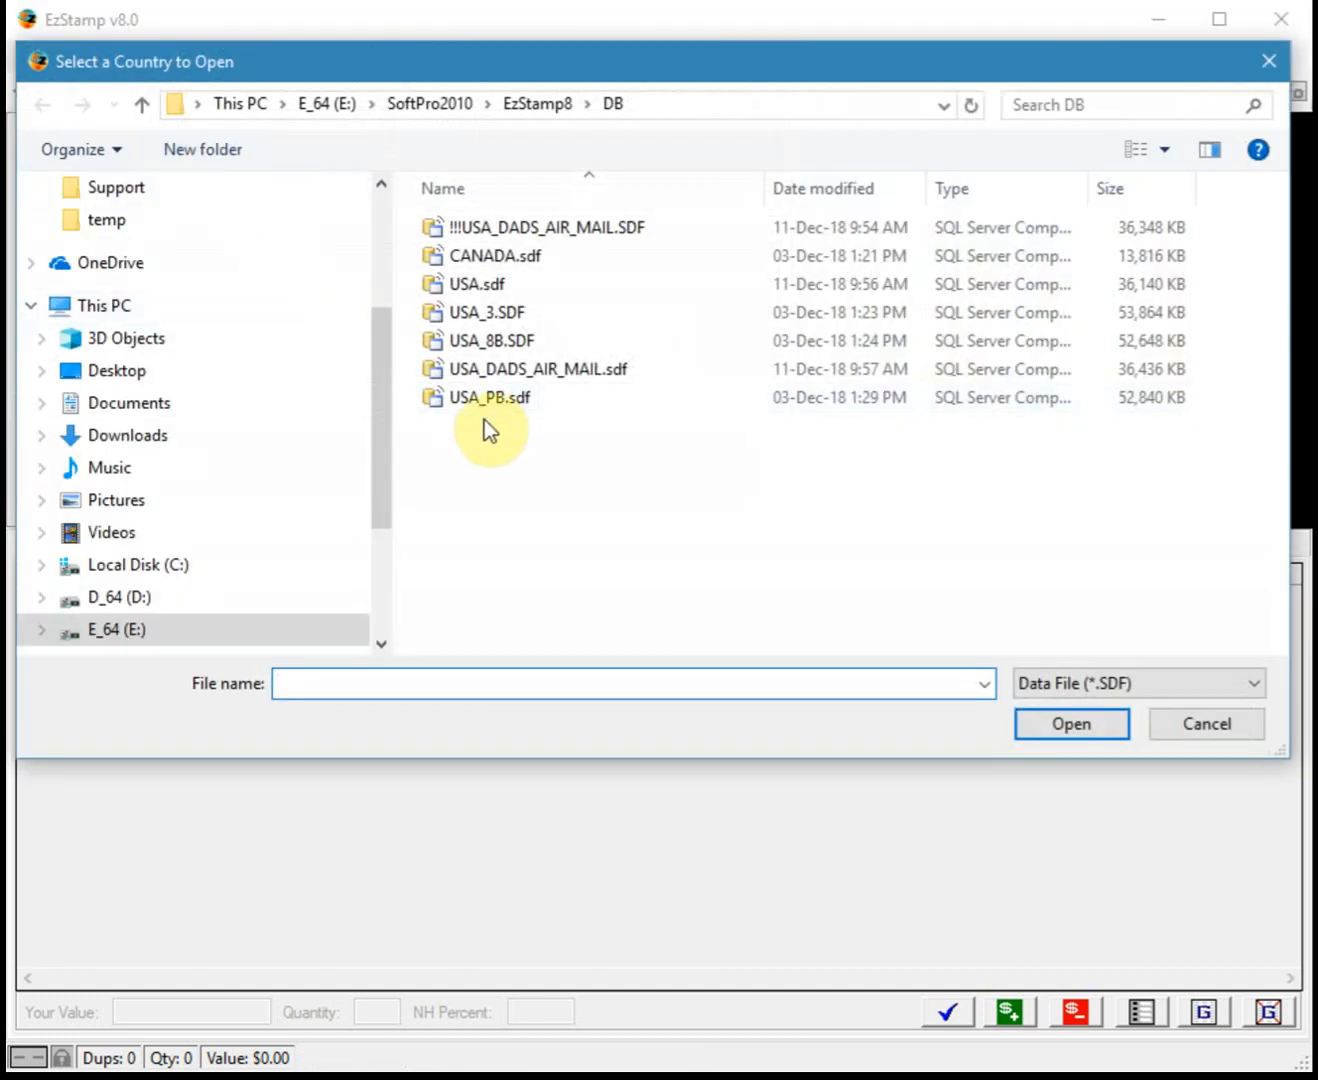
left_click(483, 370)
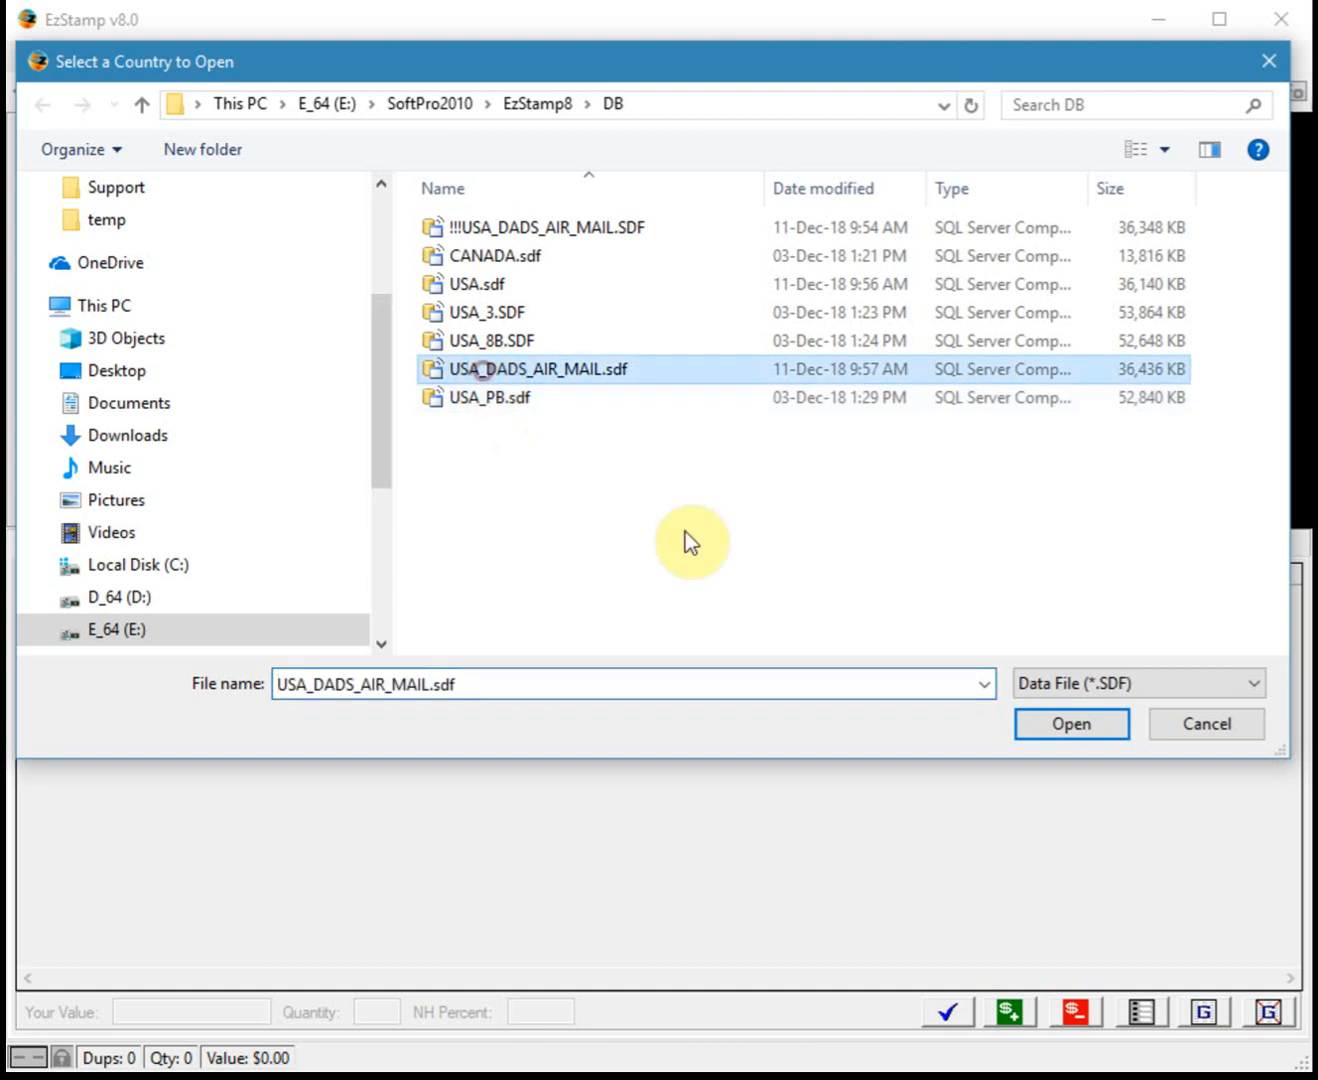
left_click(1029, 728)
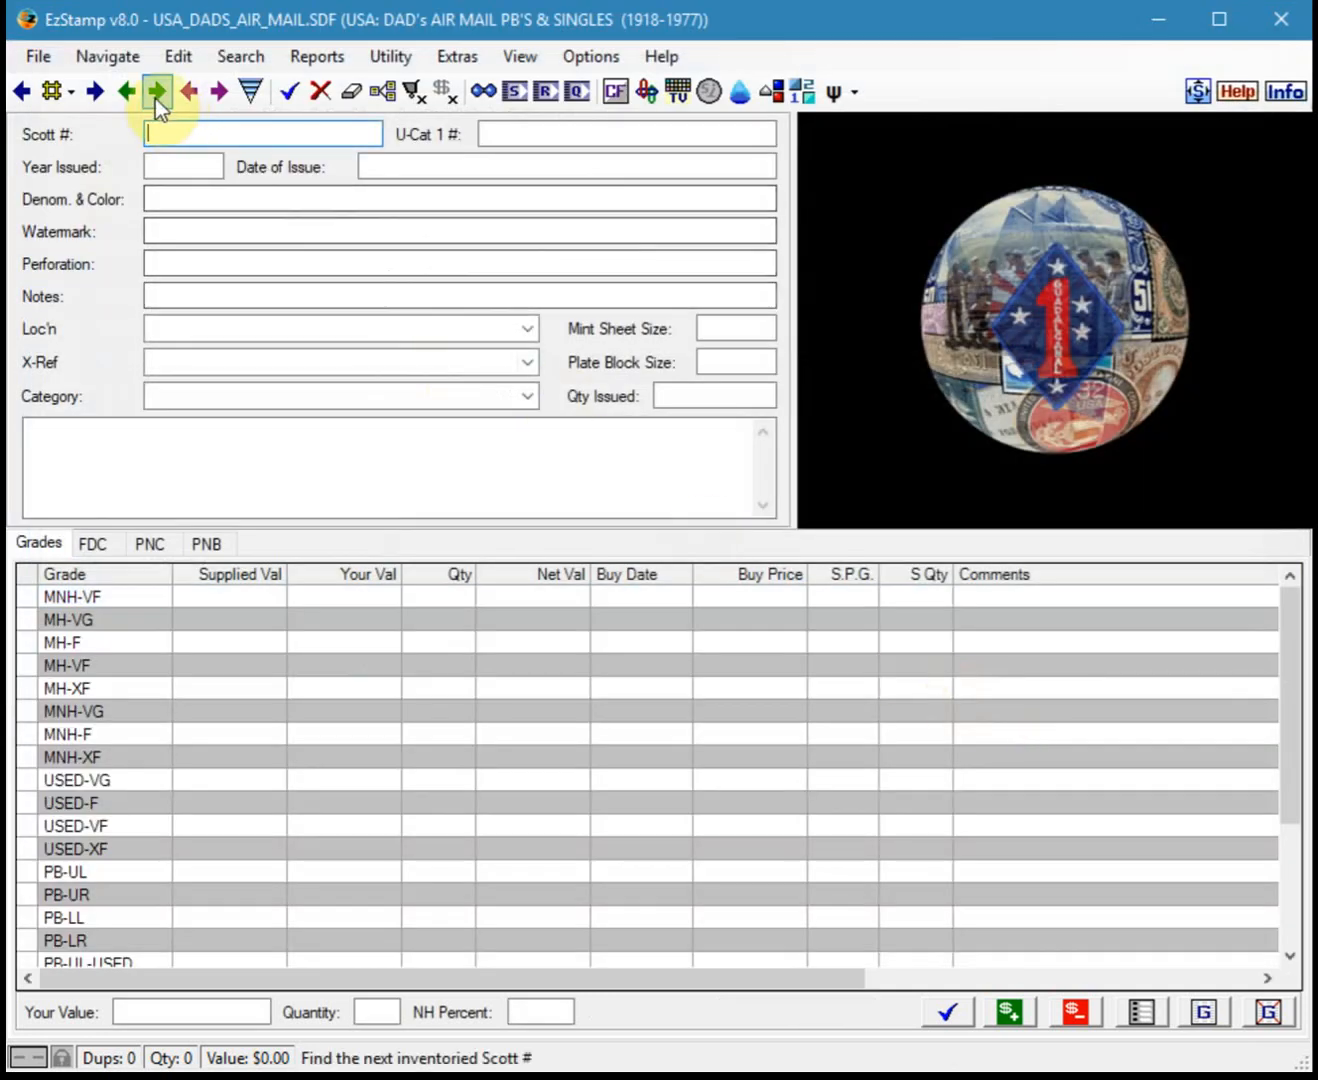
left_click(156, 96)
left_click(155, 96)
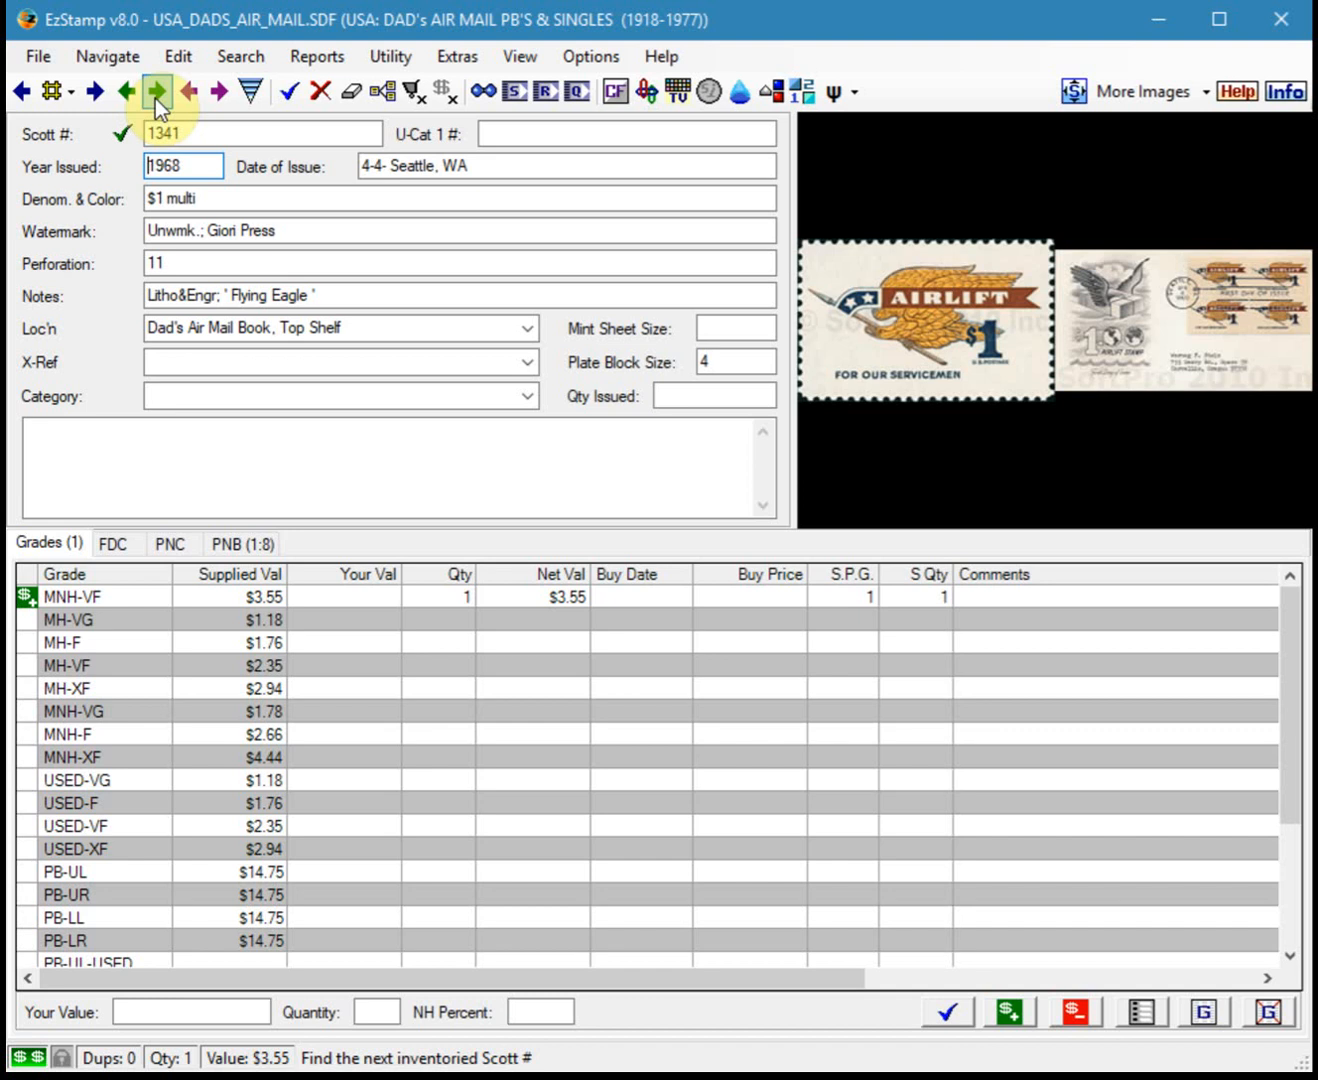
- Close the current country file, and switch to File Explorer to delete !!!USA_DADS_AIR_MAIL.SDF from the DB folder
left_click(43, 65)
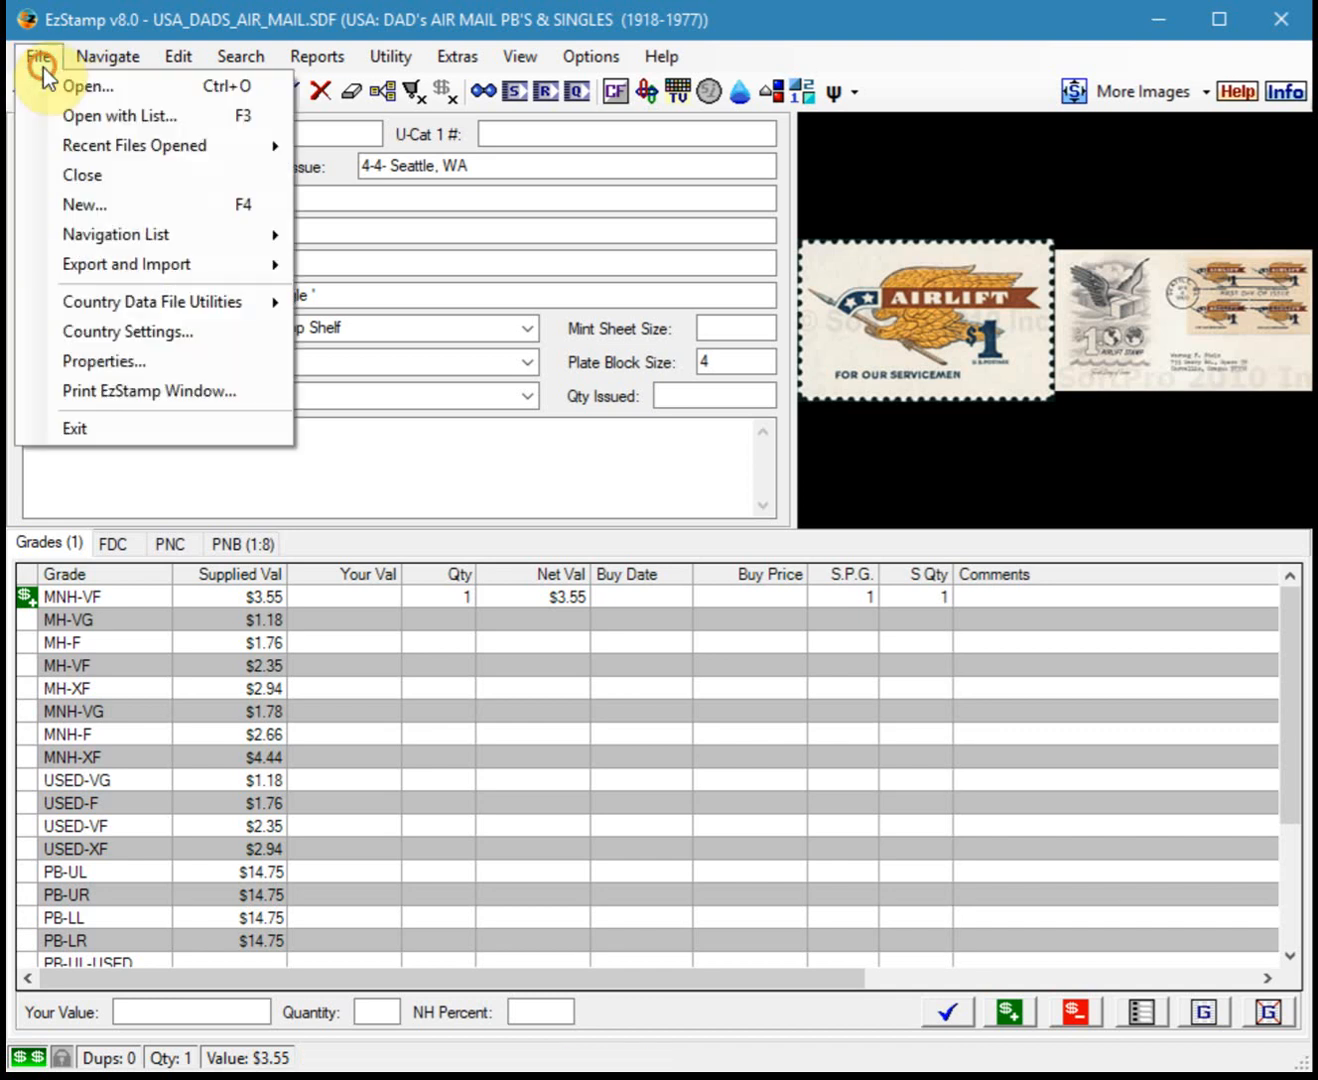
left_click(84, 175)
key("alt+Tab")
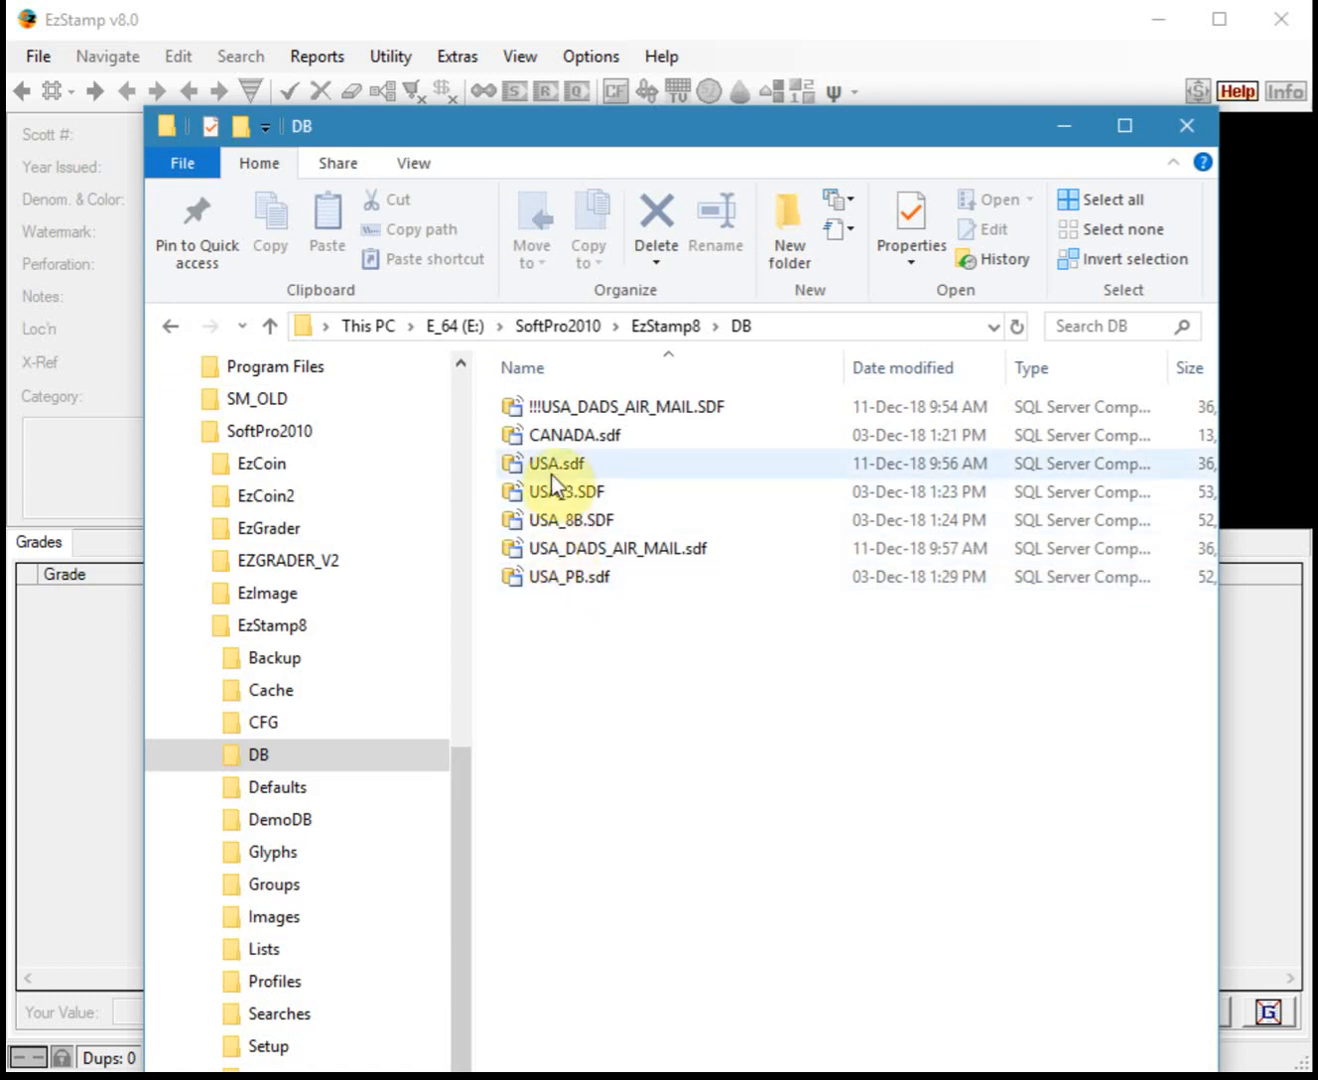
left_click(523, 411)
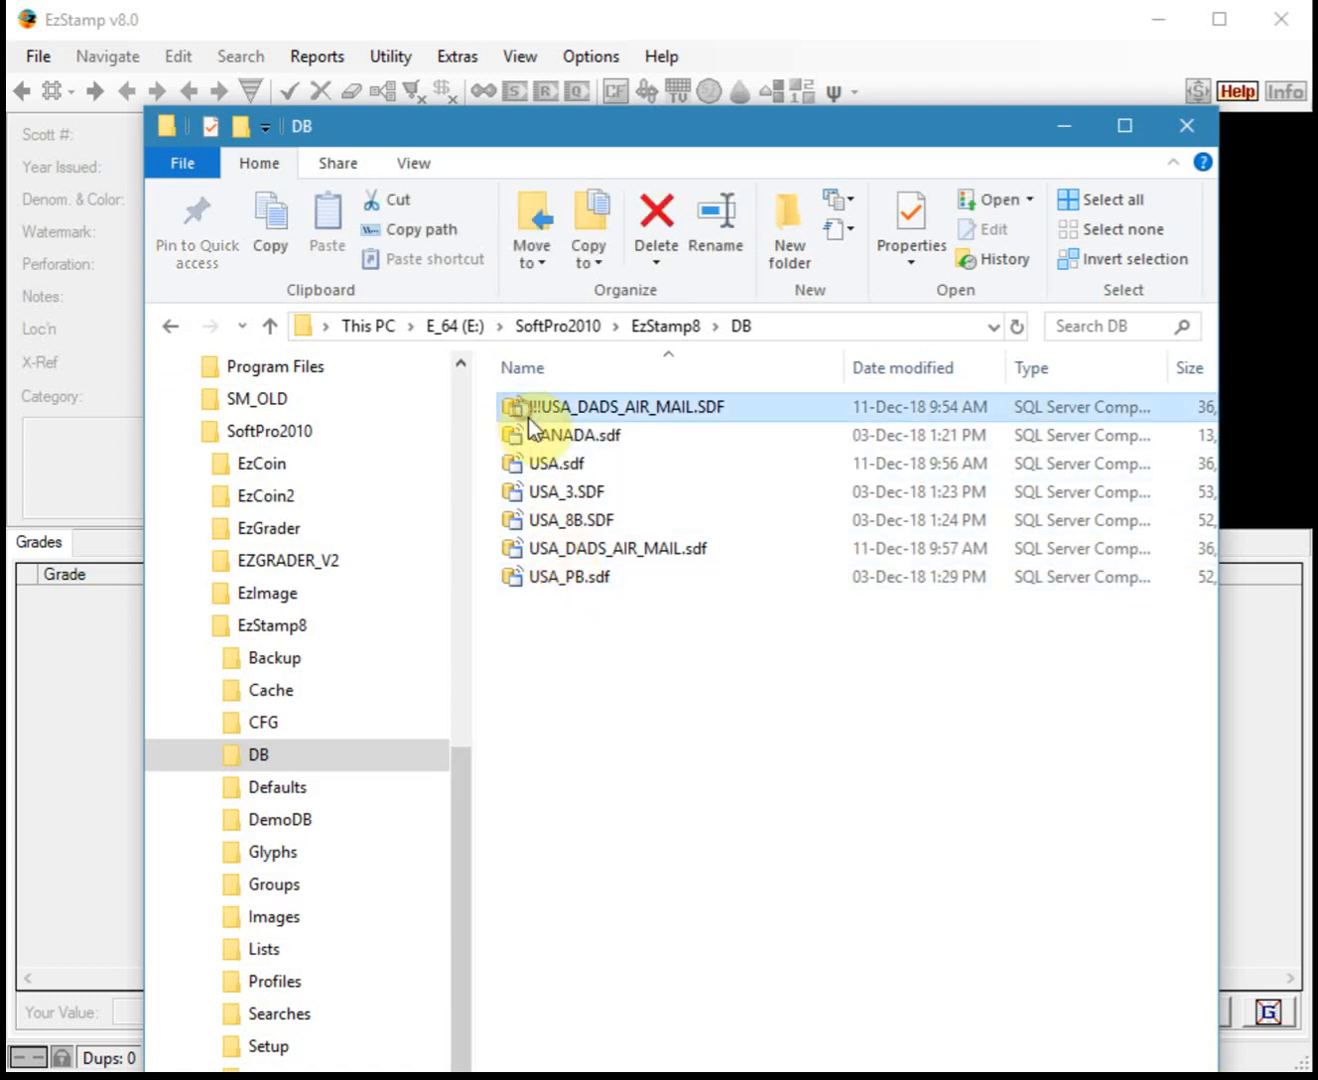
key("Delete")
left_click(642, 646)
- Rename USA.sdf in the DB folder to !!USA.sdf
left_click(531, 436)
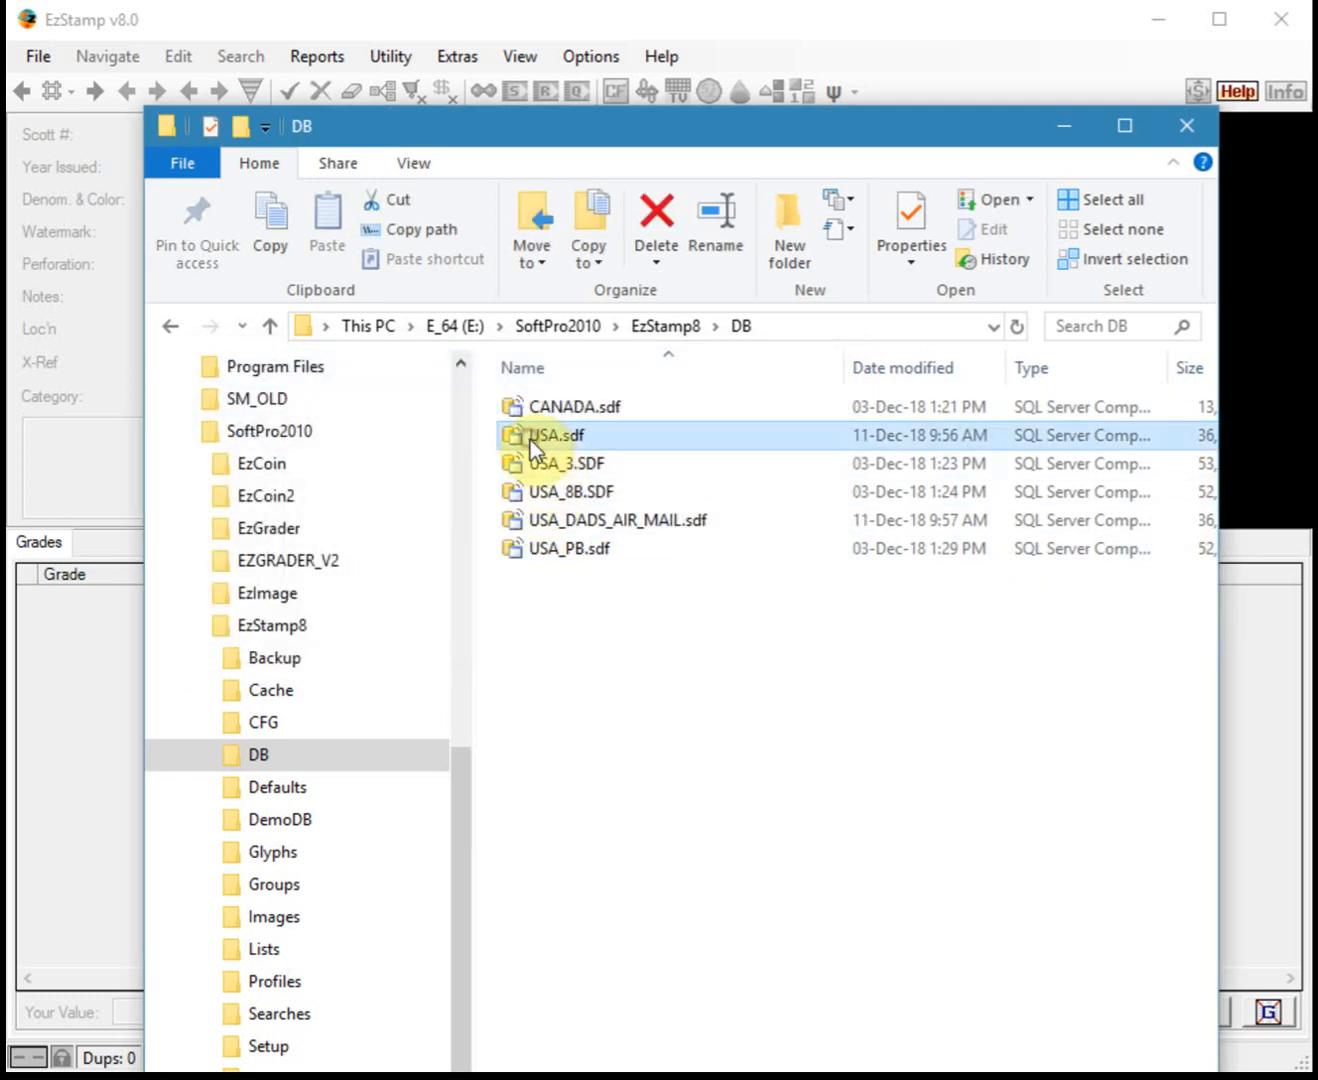
left_click(531, 440)
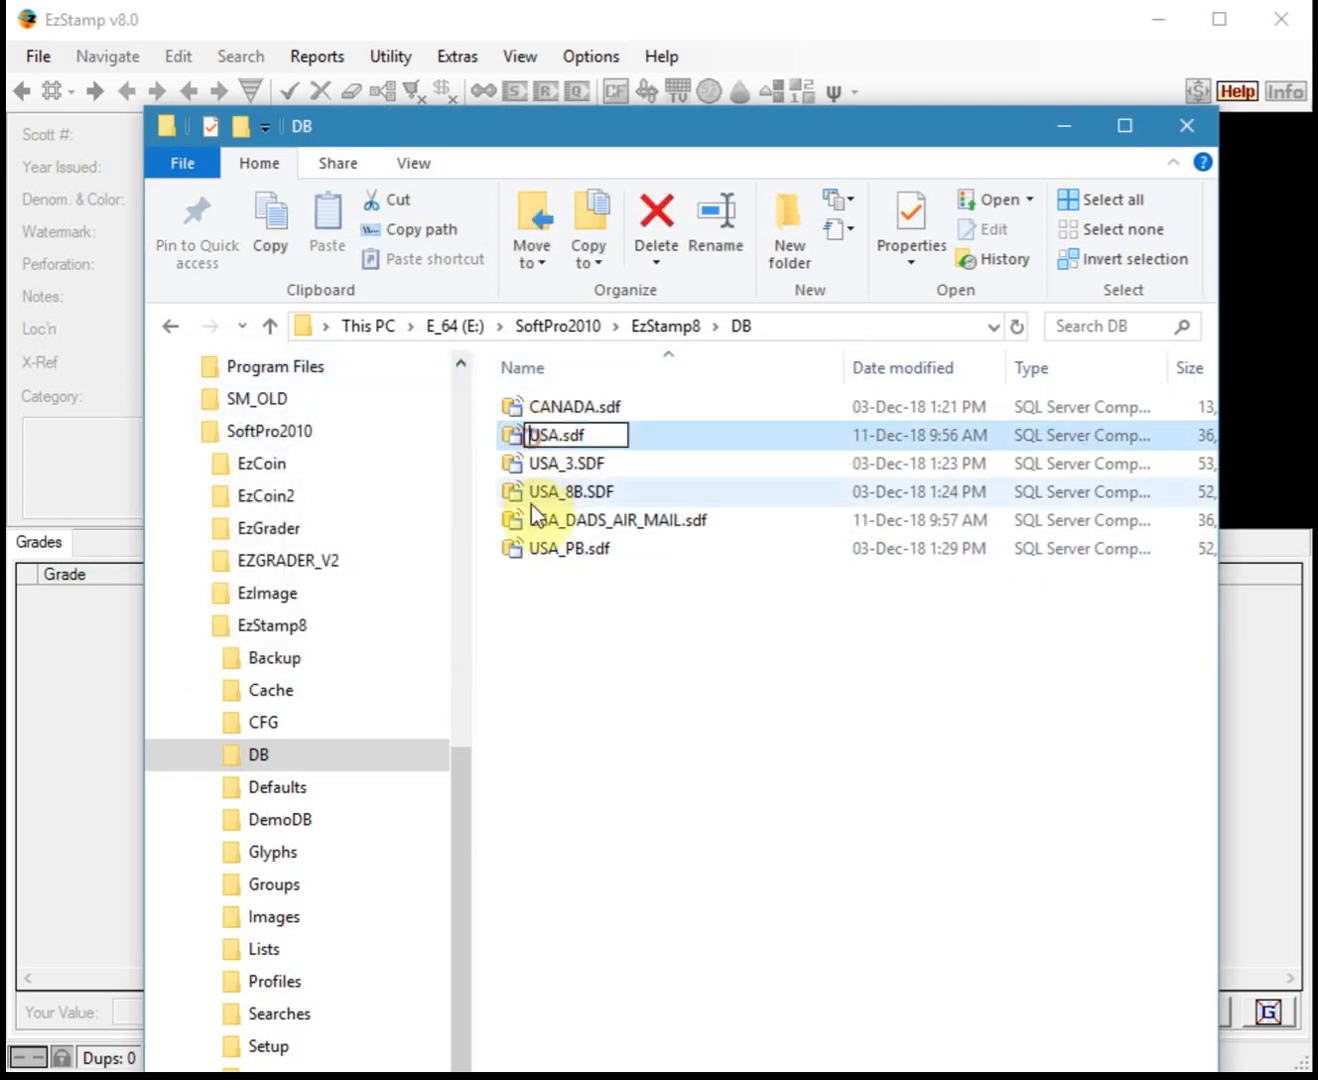
type("!!")
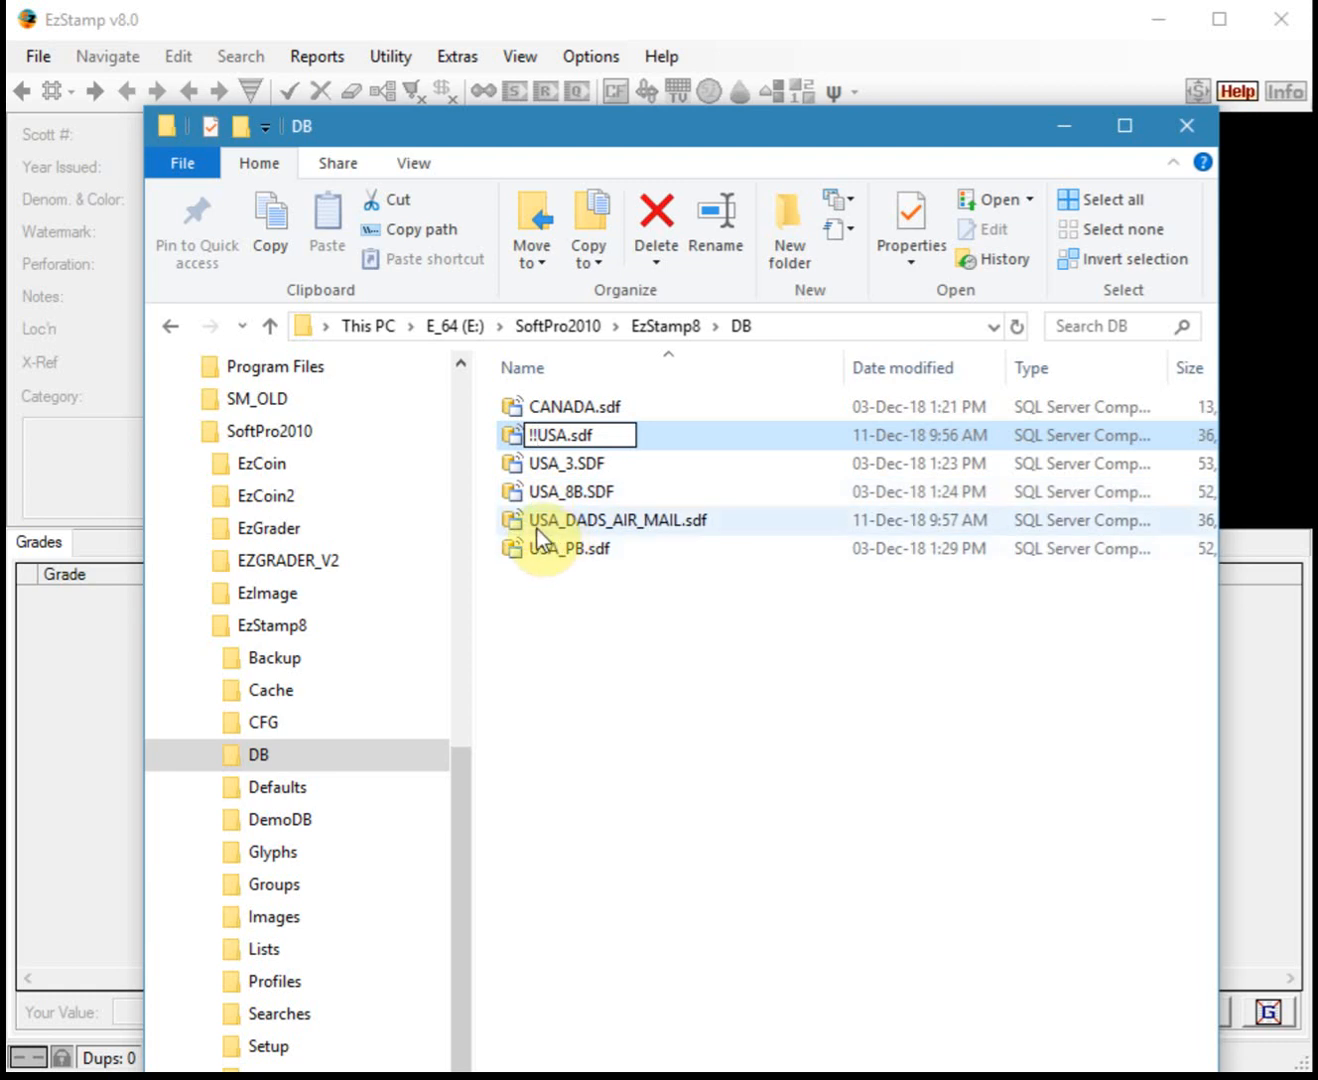
- Rename USA_DADS_AIR_MAIL.sdf in the DB folder to !!!!USA_DADS_AIR_MAIL.sdf
left_click(533, 522)
left_click(531, 523)
key("Home")
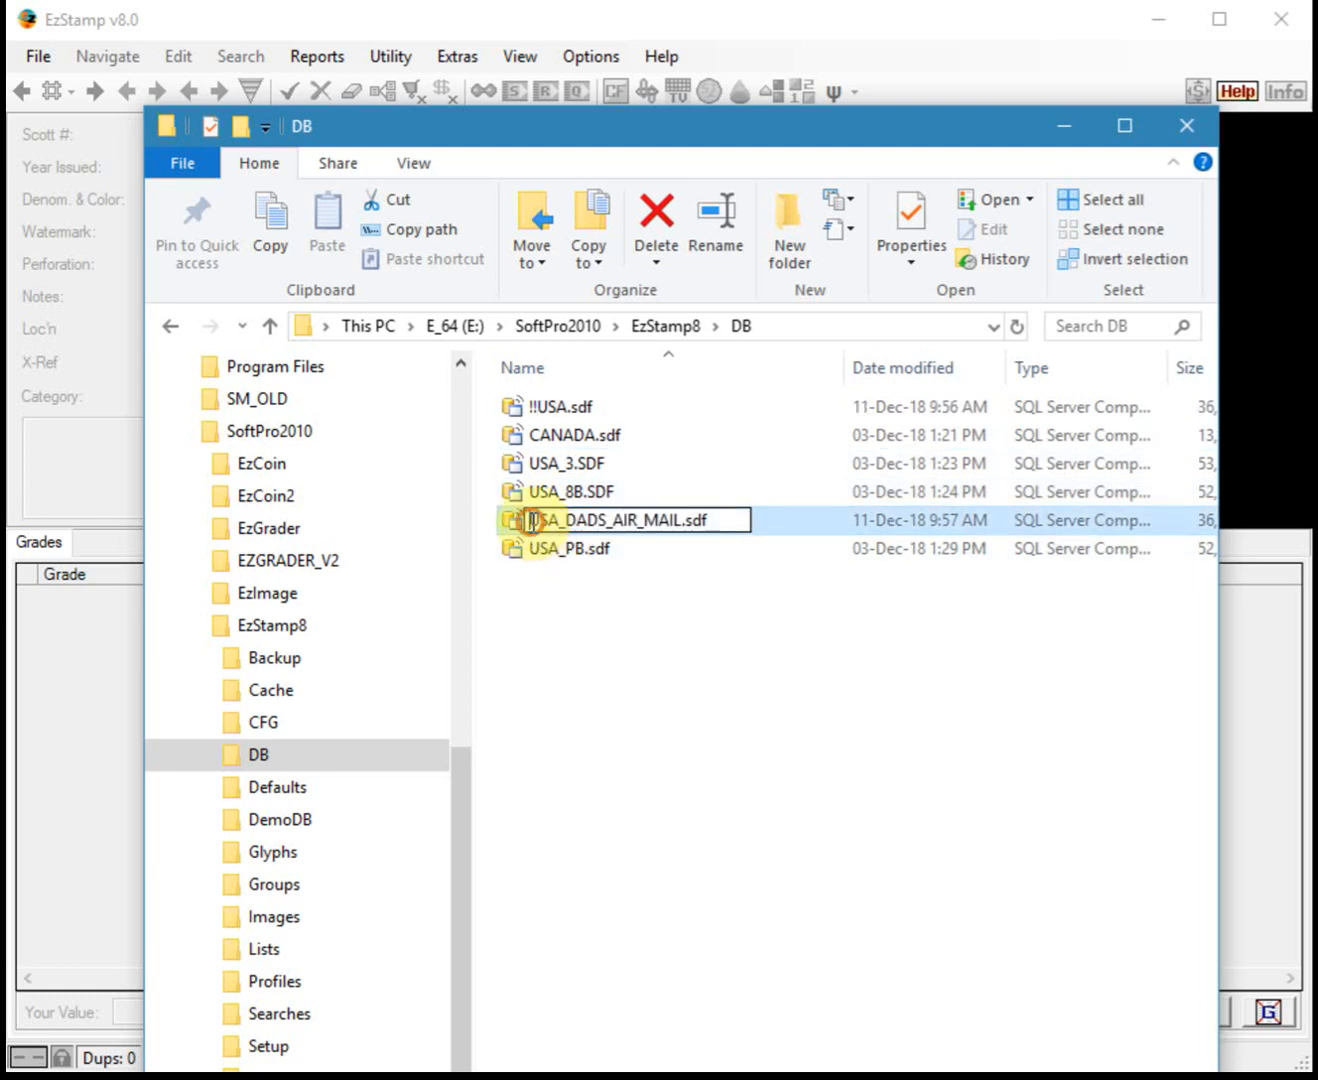
type("!!!!")
left_click(686, 742)
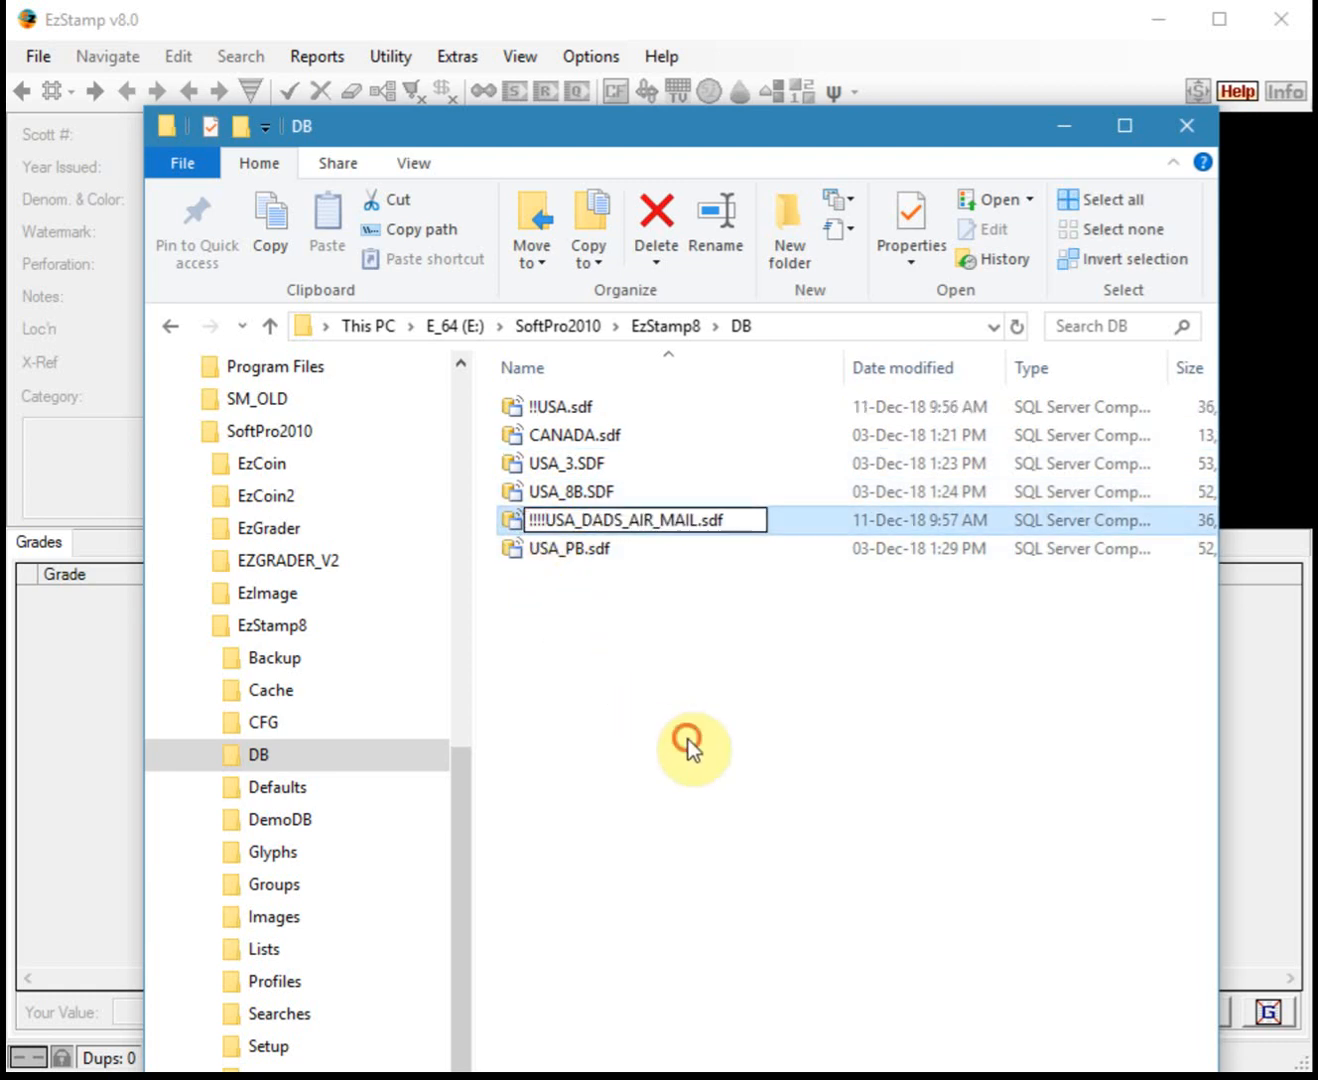
- Switch to EzStamp, open the cloud restore utility and mark USA_DADS_AIR_MAIL.SDF for restoring
left_click(551, 18)
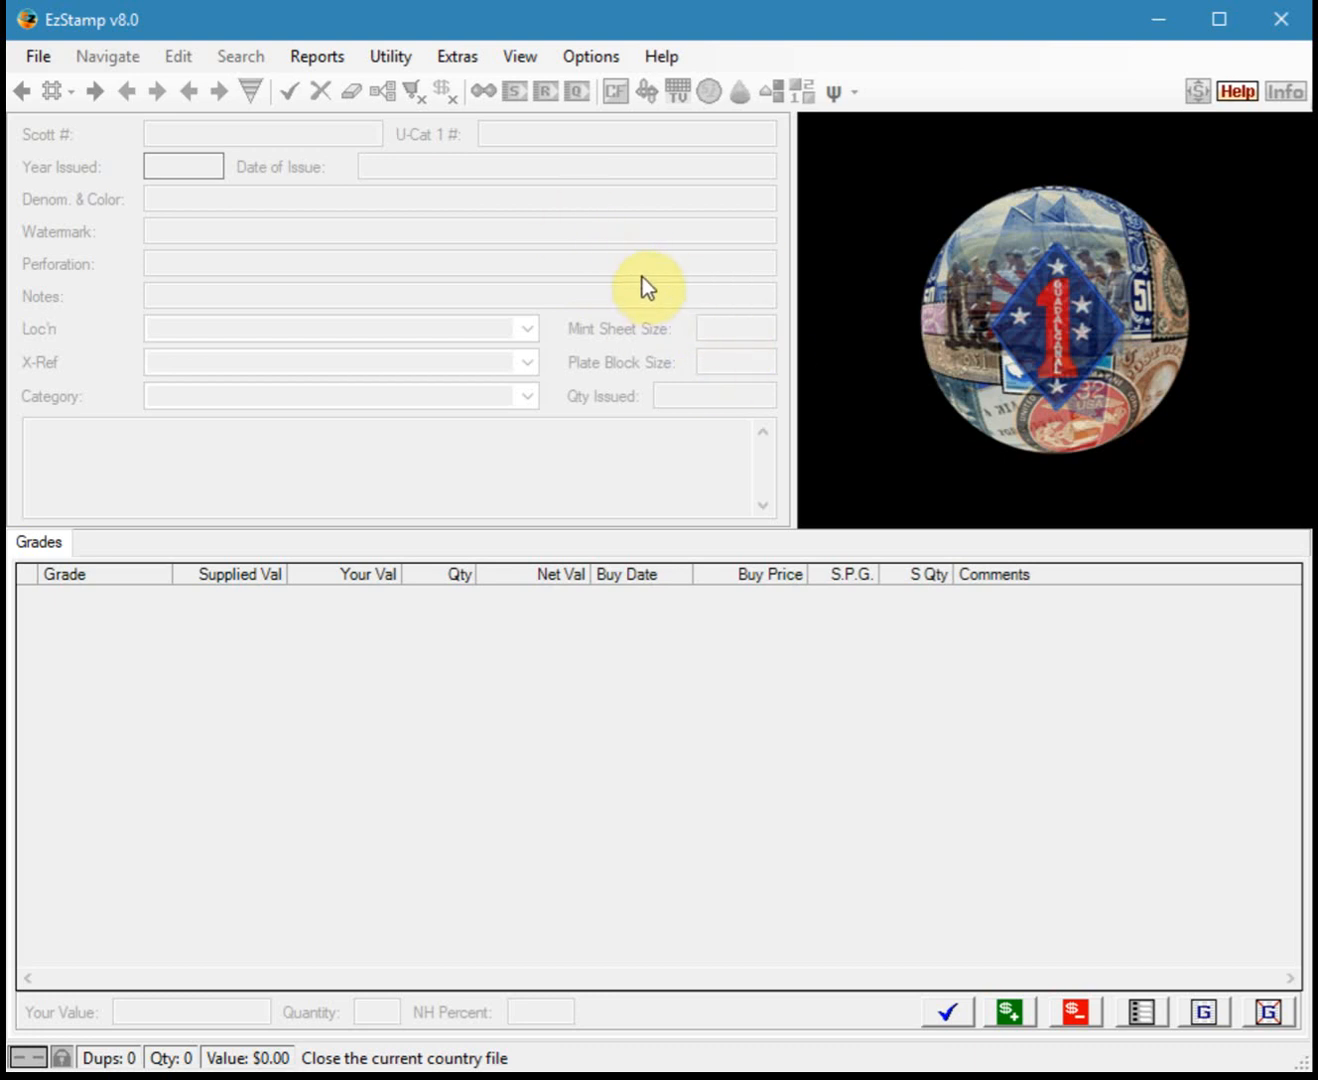
left_click(441, 59)
mouse_move(562, 282)
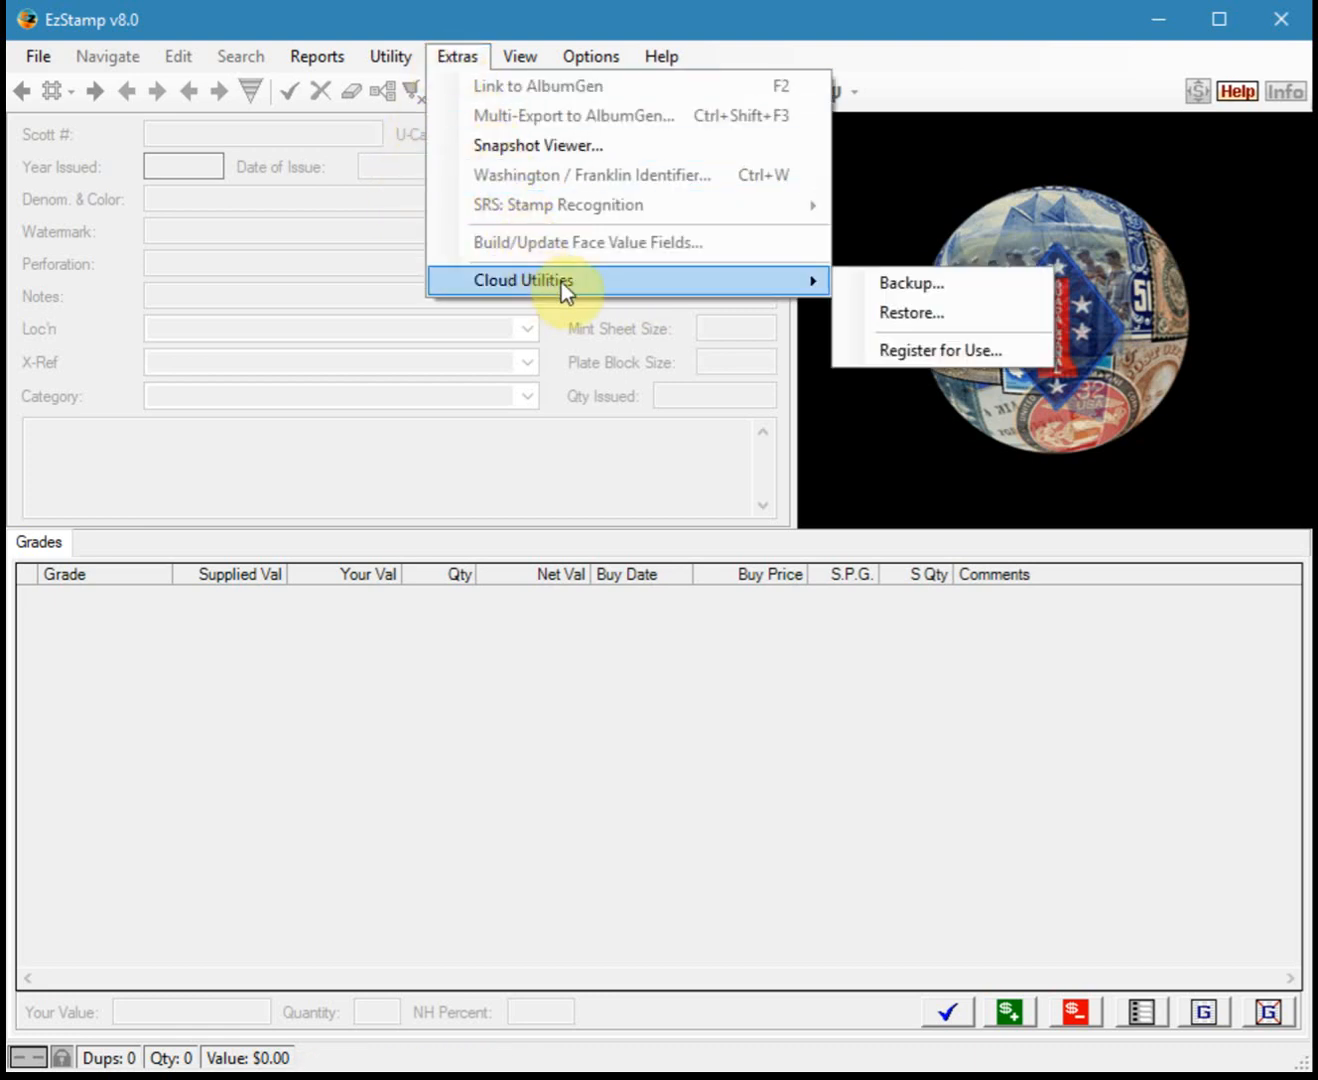
left_click(898, 313)
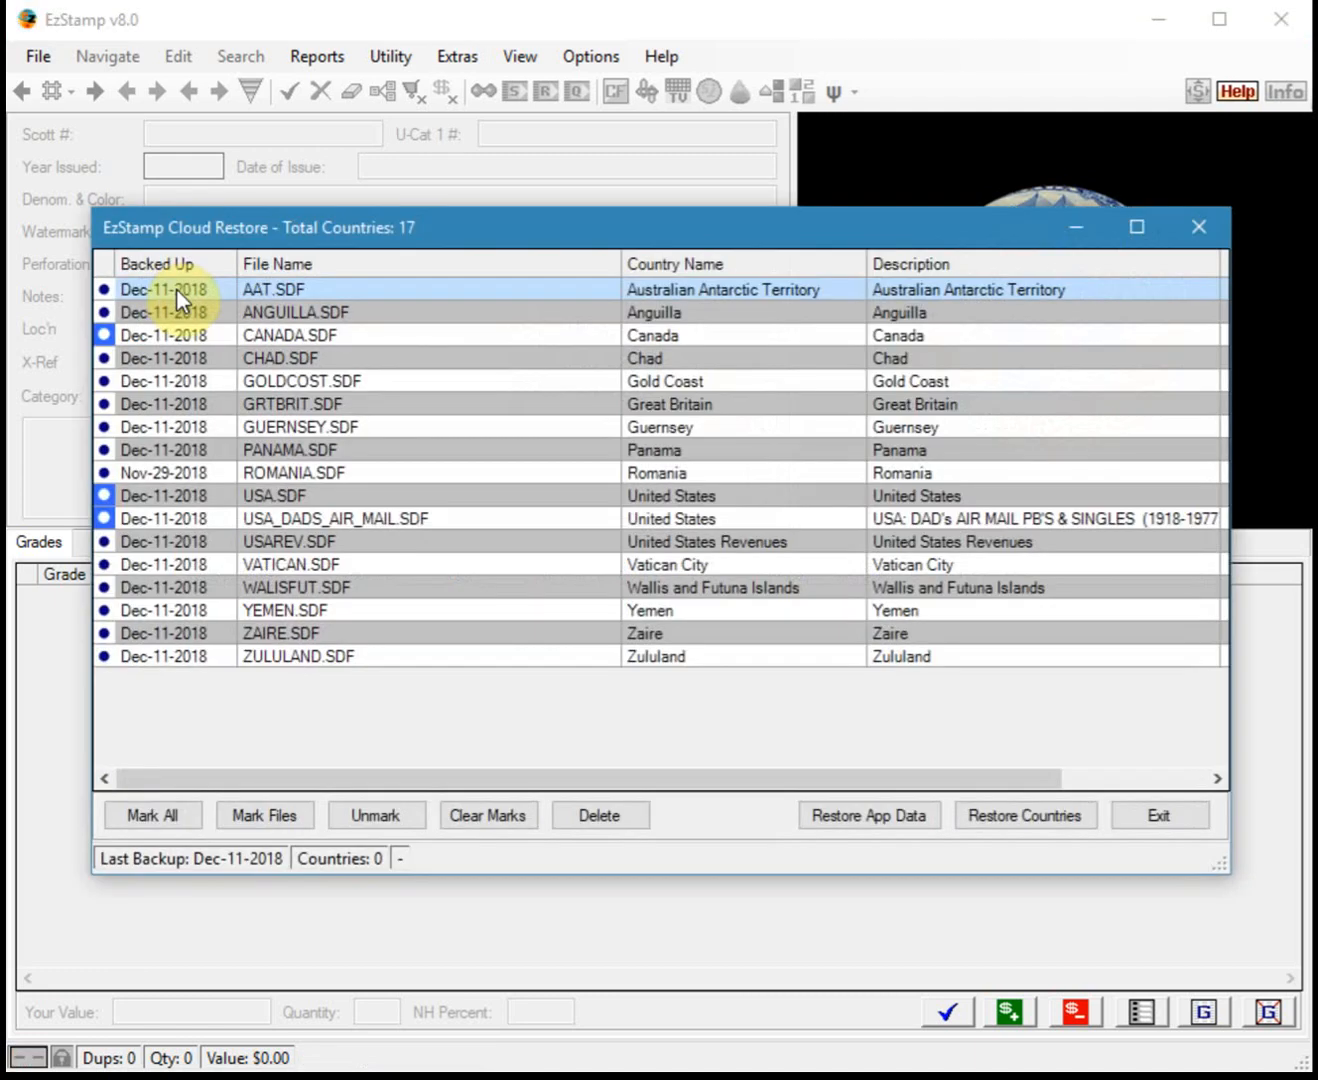
left_click(290, 517)
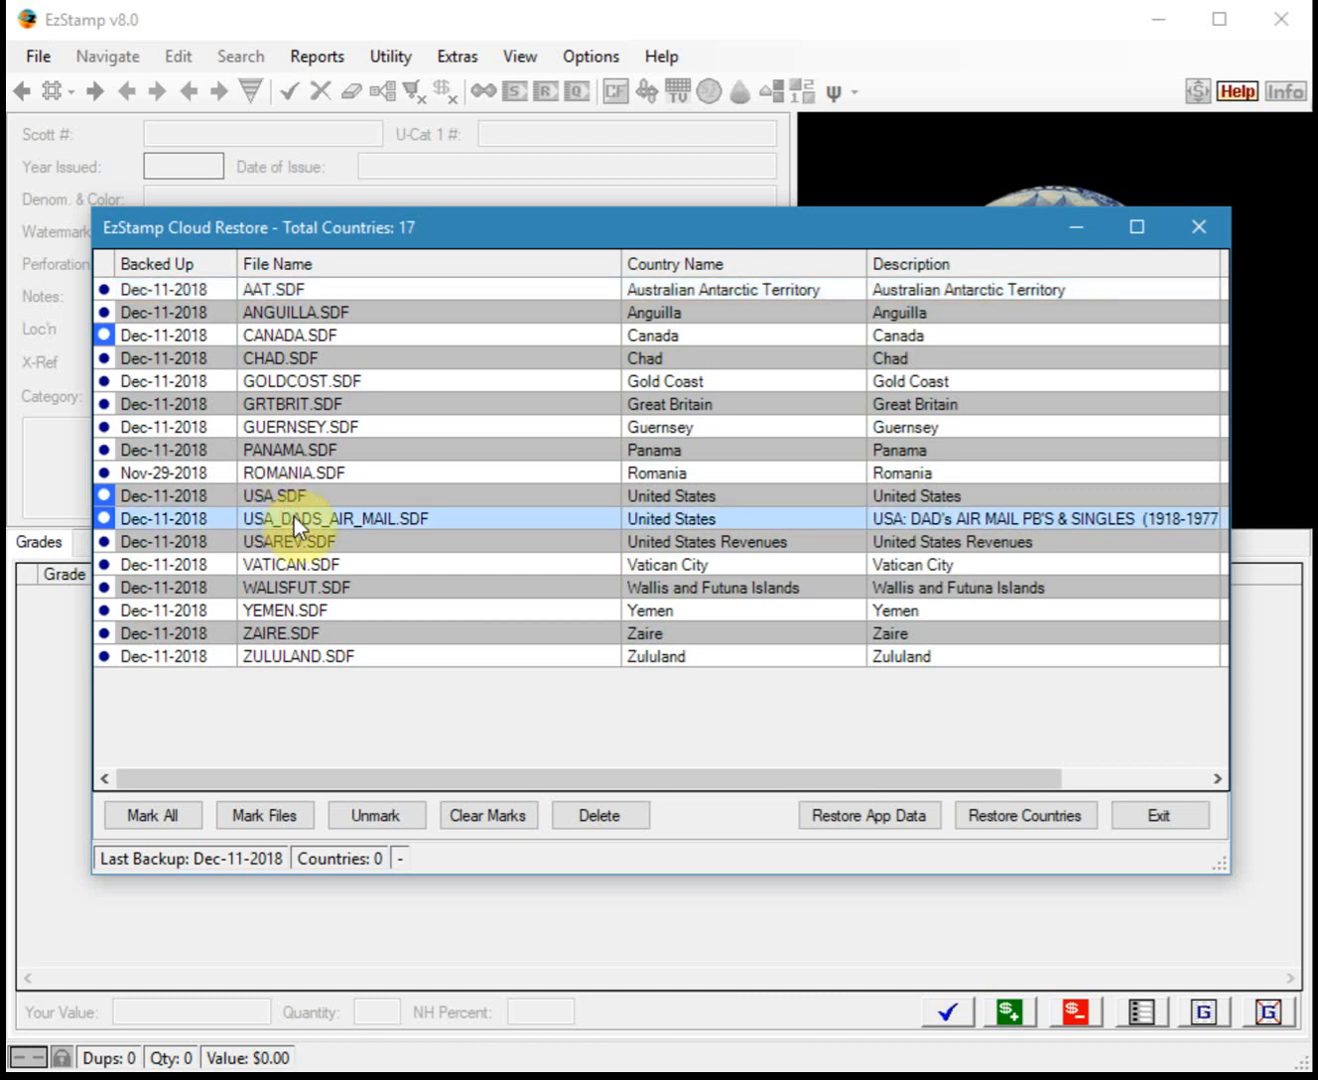
left_click(268, 815)
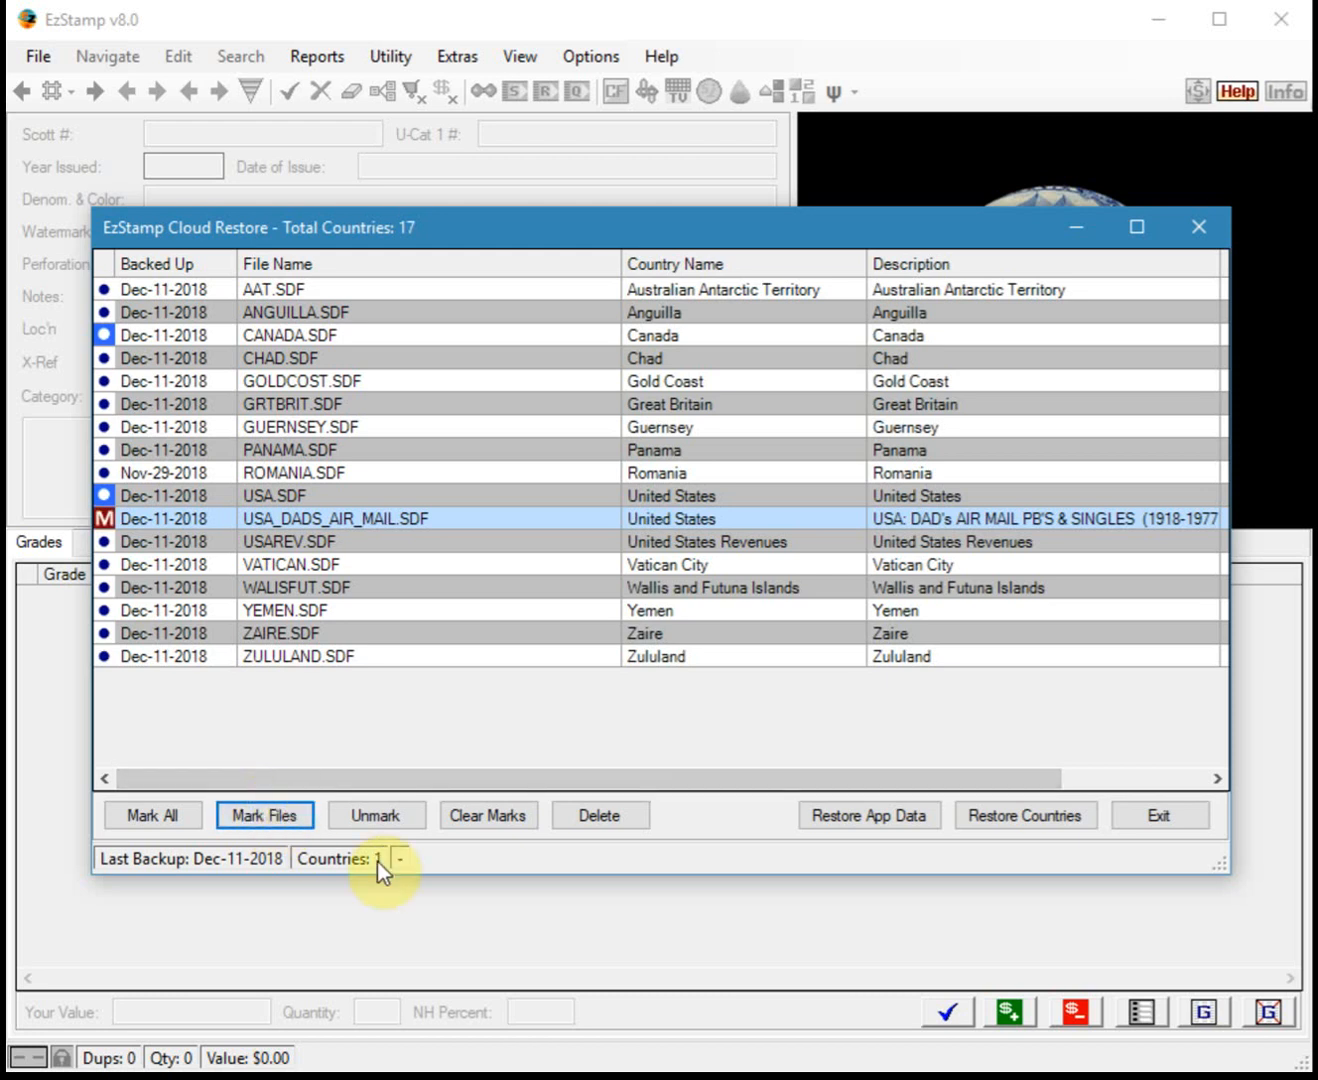
- Restore the marked file as a custom country without assigning a pre-supplied data file, and exit Cloud Restore once it finishes
left_click(1020, 819)
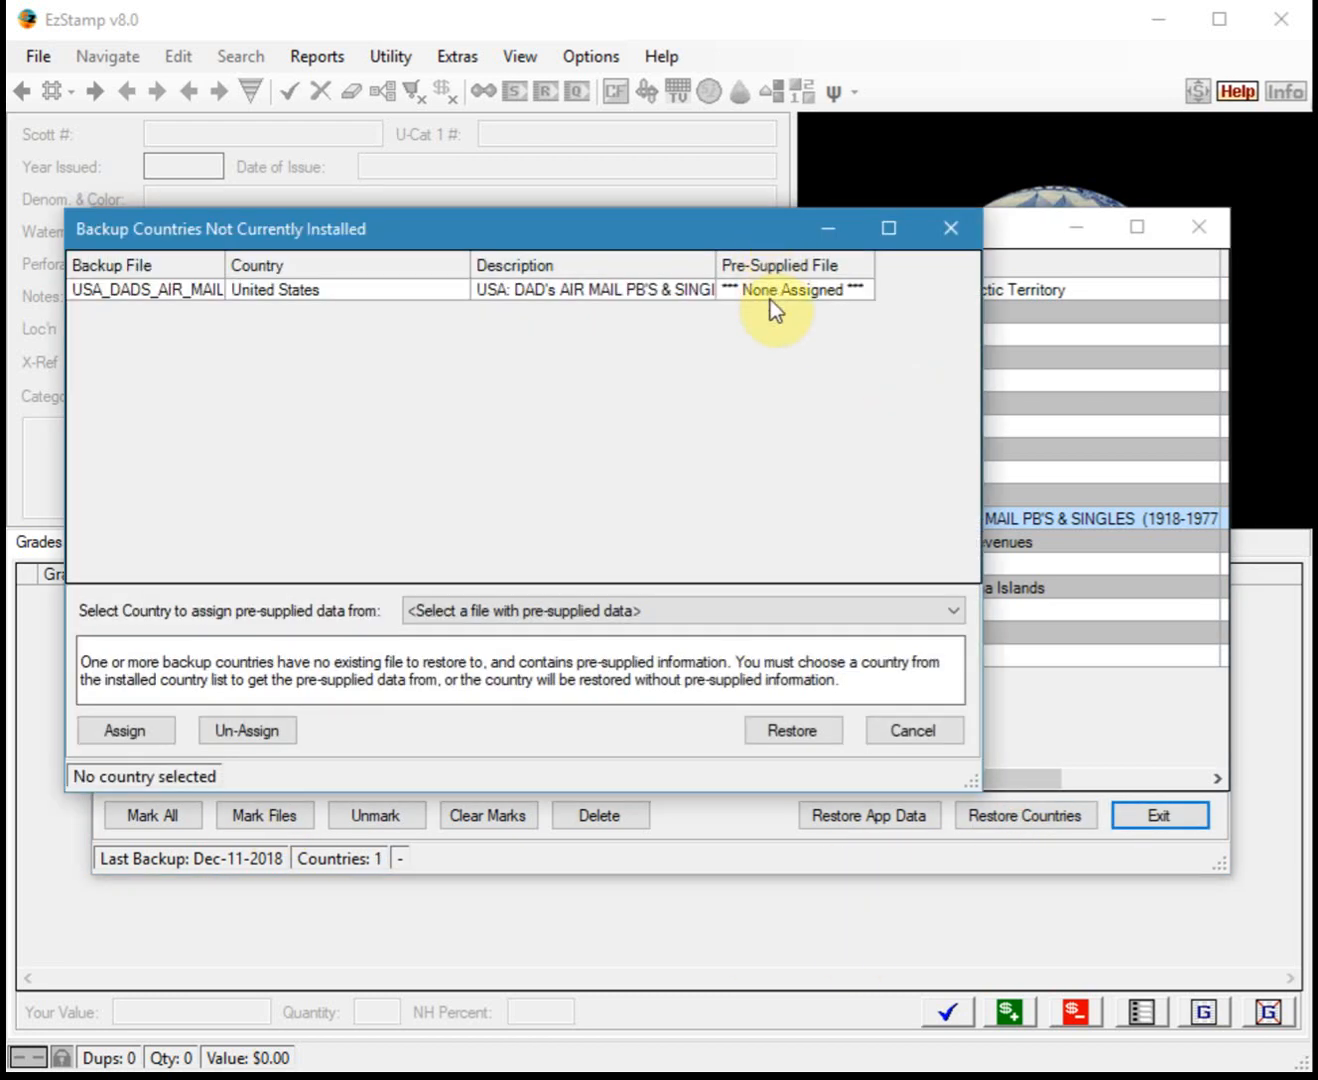
left_click(667, 295)
left_click(651, 619)
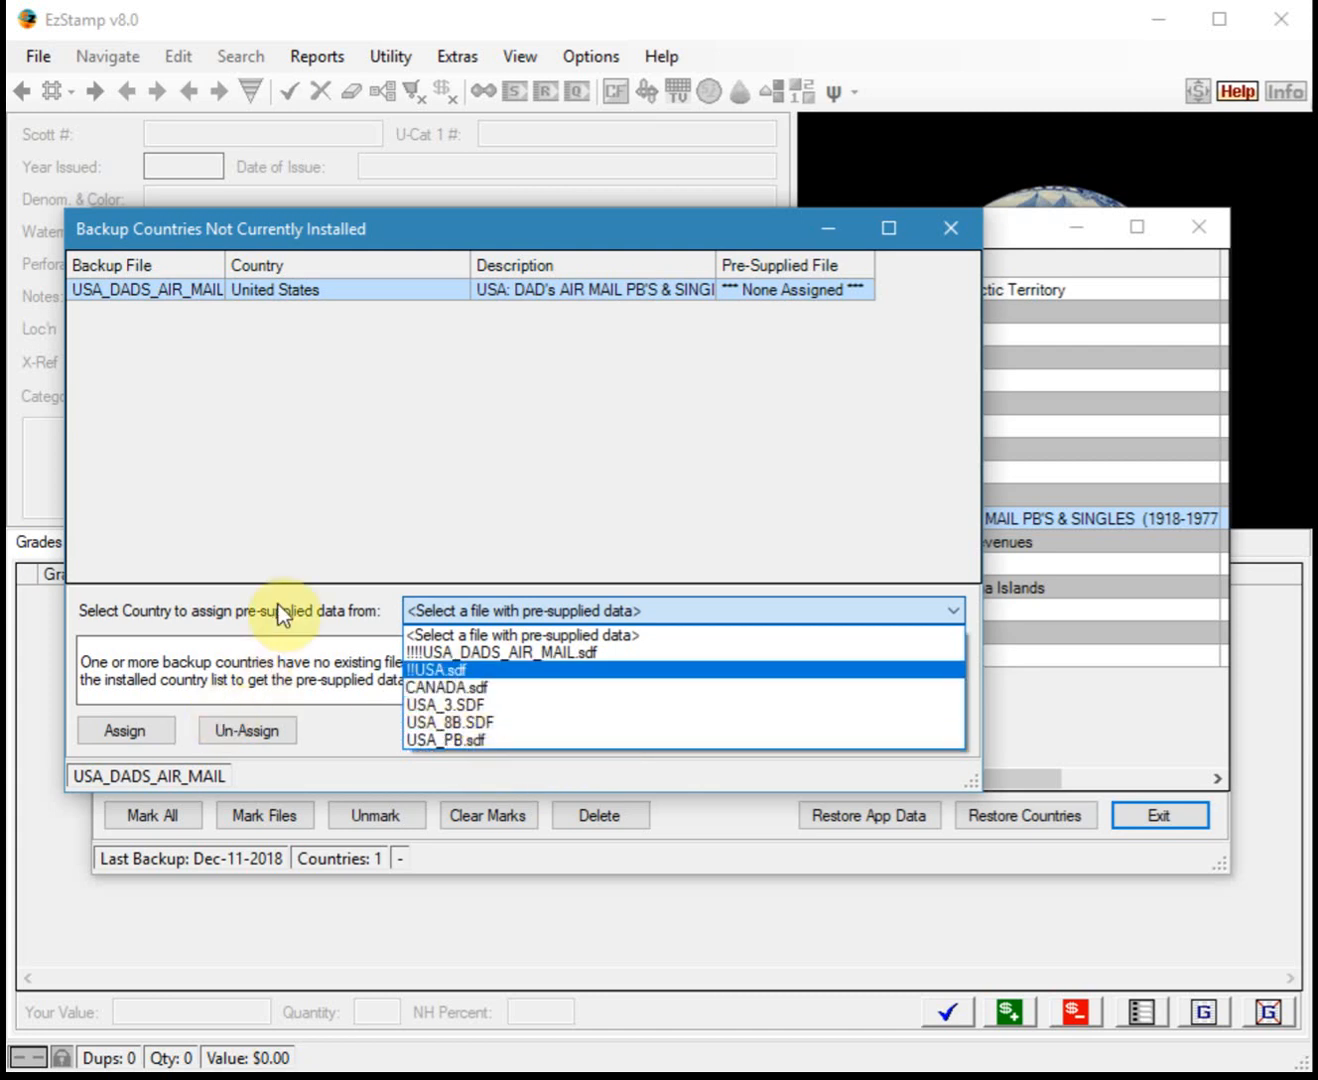
left_click(322, 496)
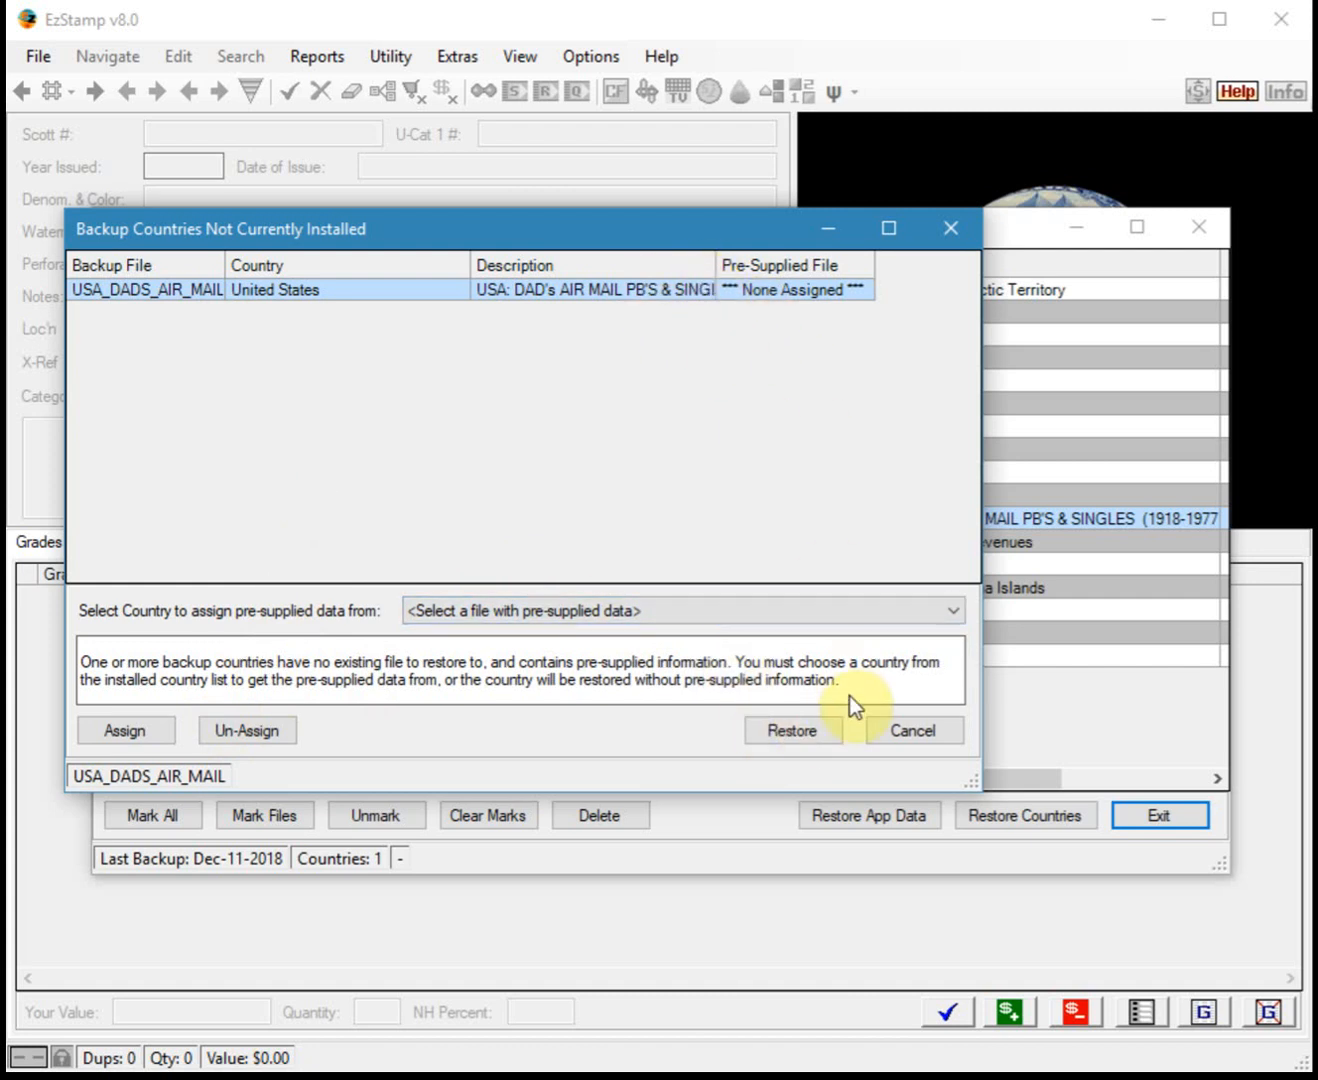
left_click(799, 738)
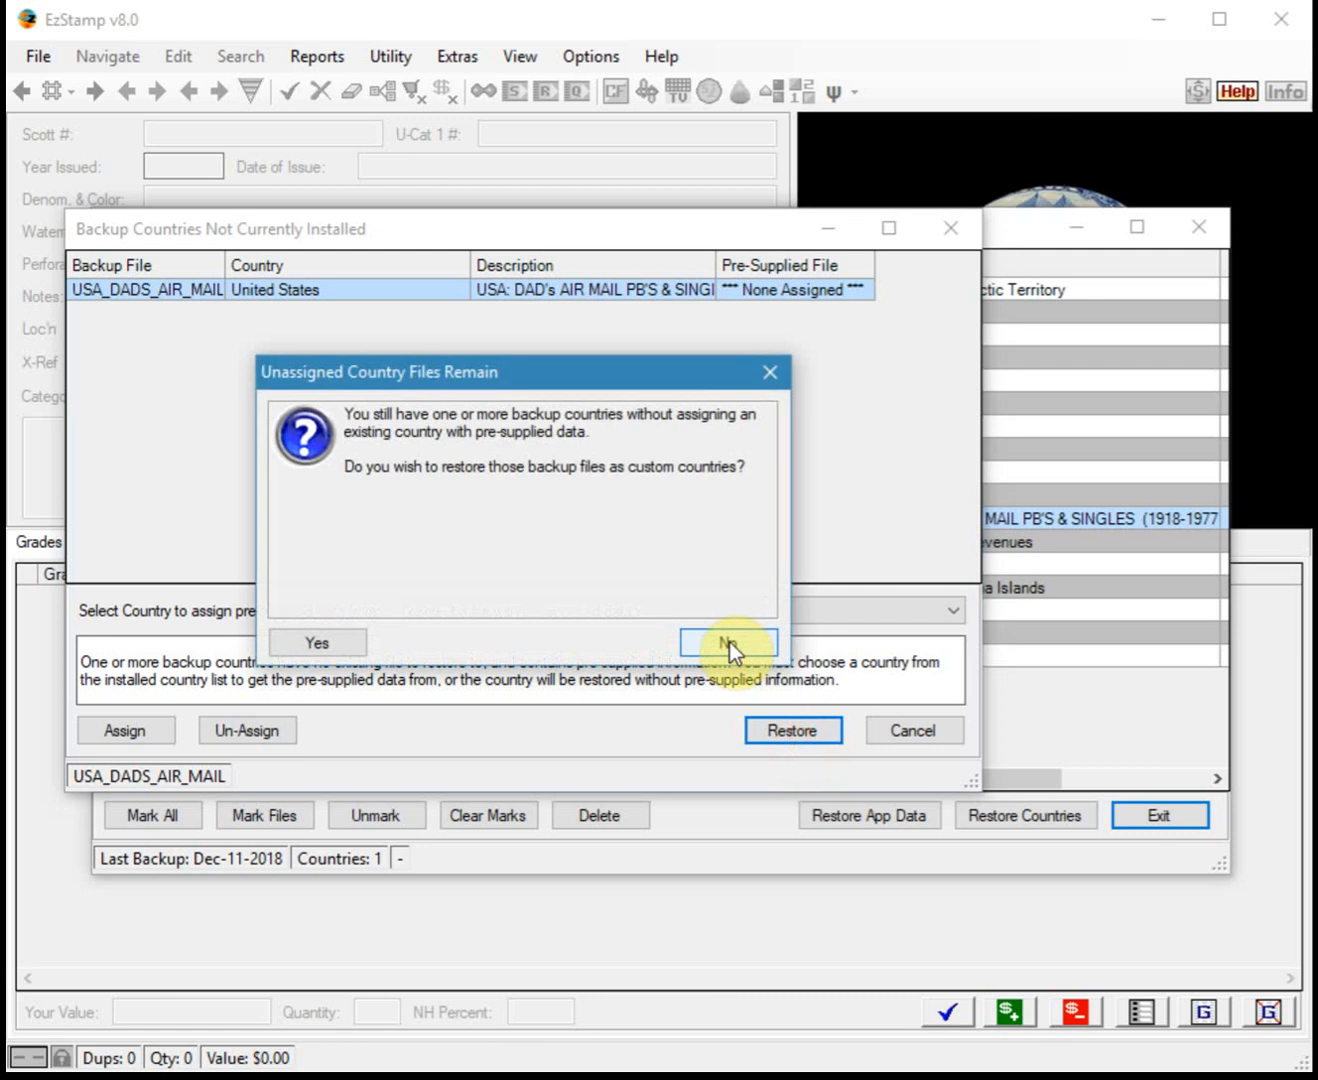
left_click(357, 635)
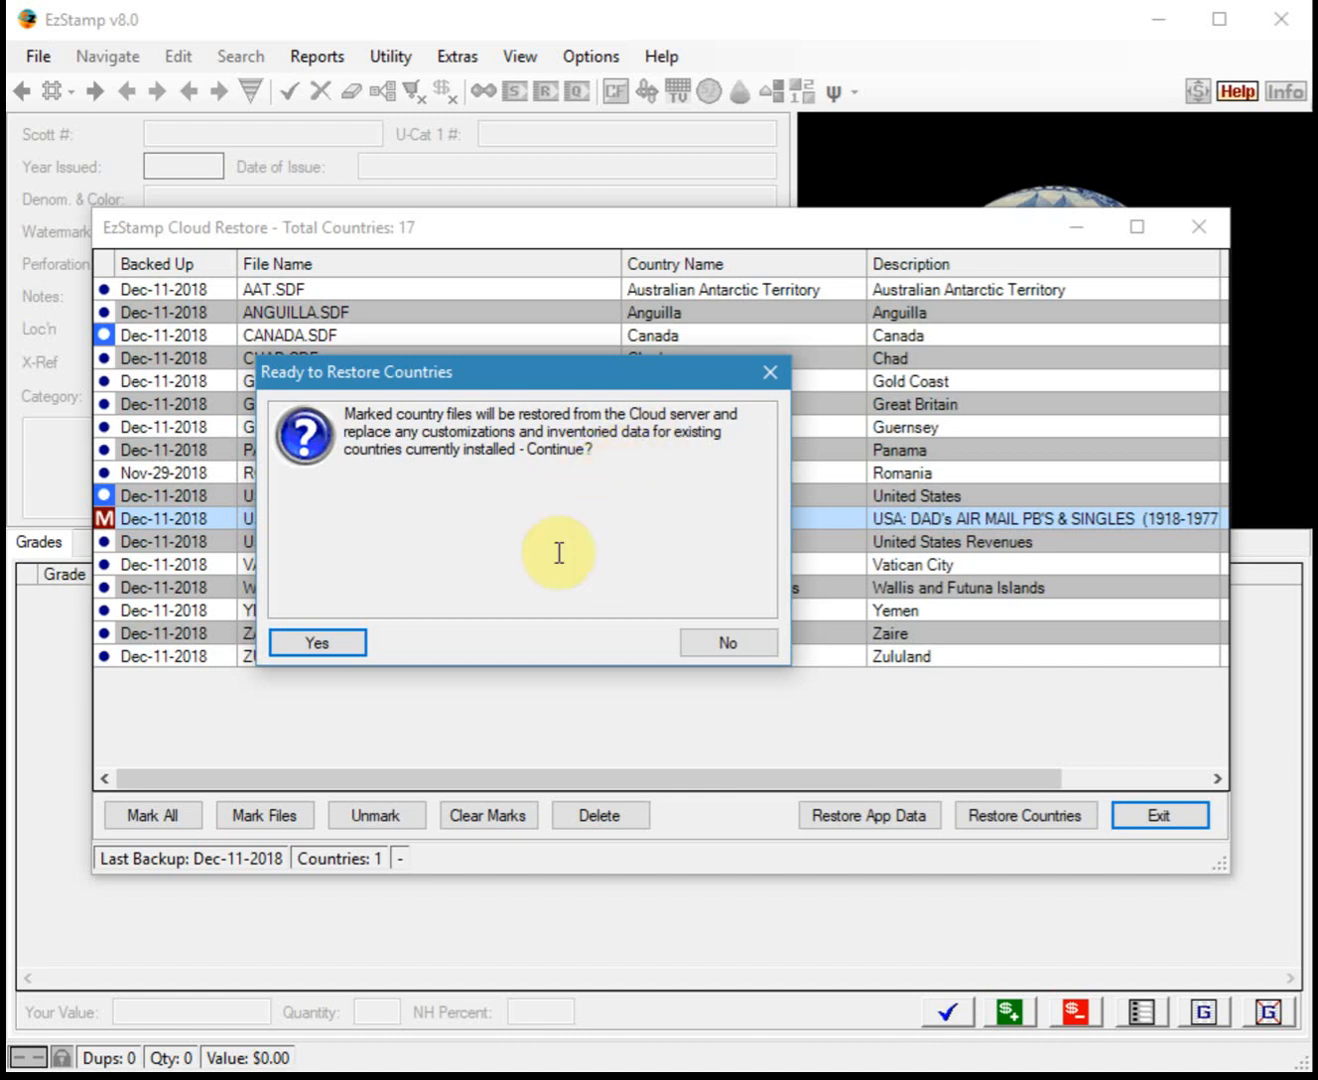
left_click(340, 641)
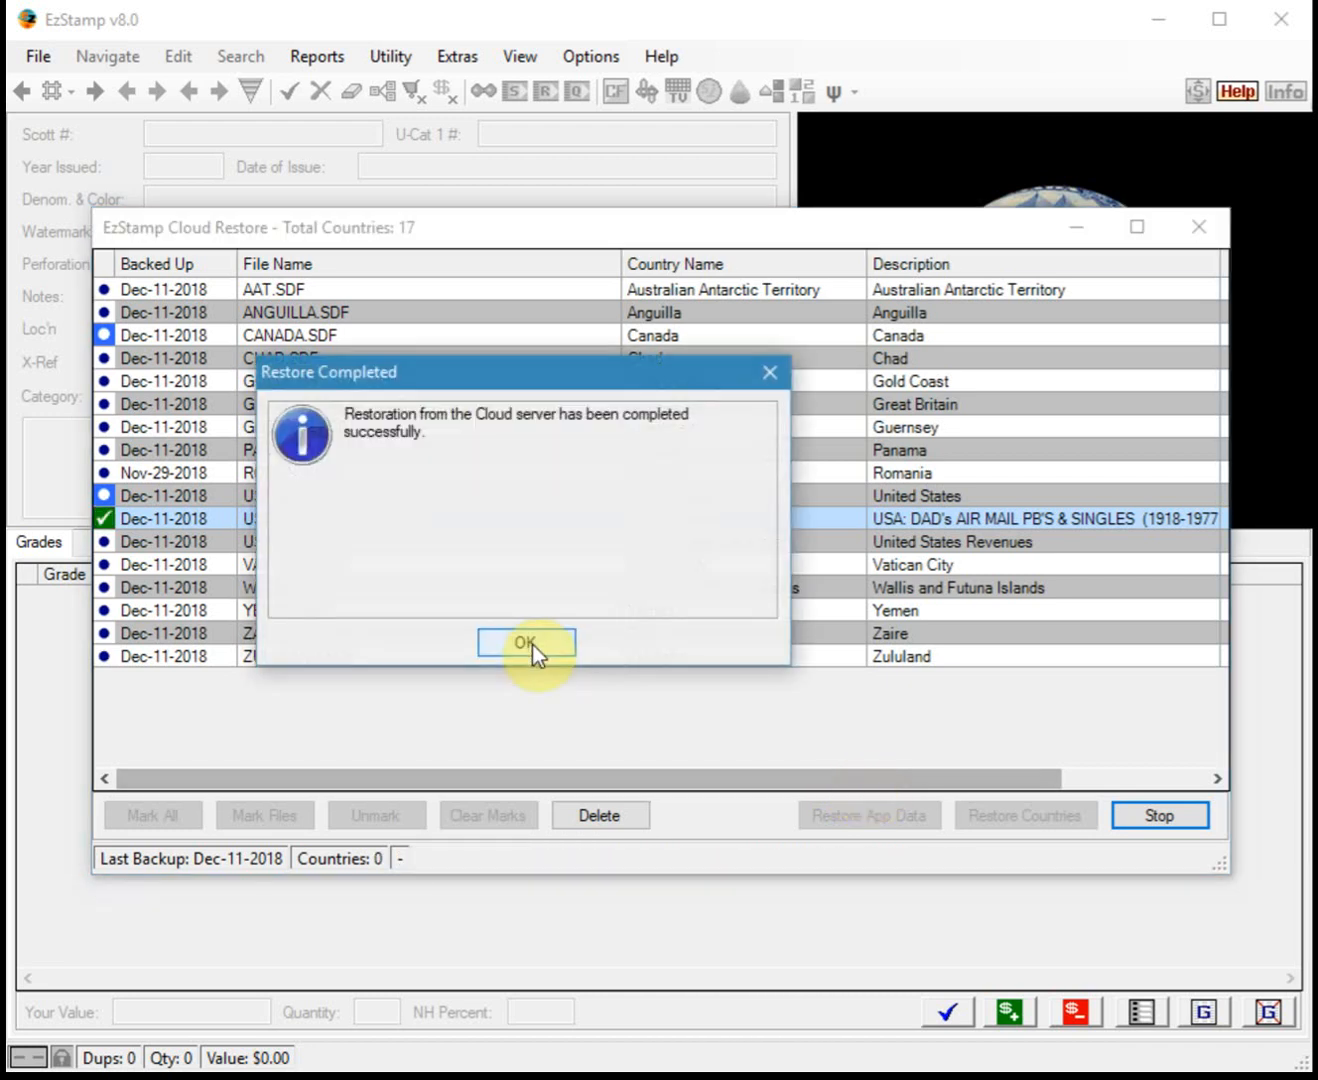
left_click(531, 644)
left_click(1140, 813)
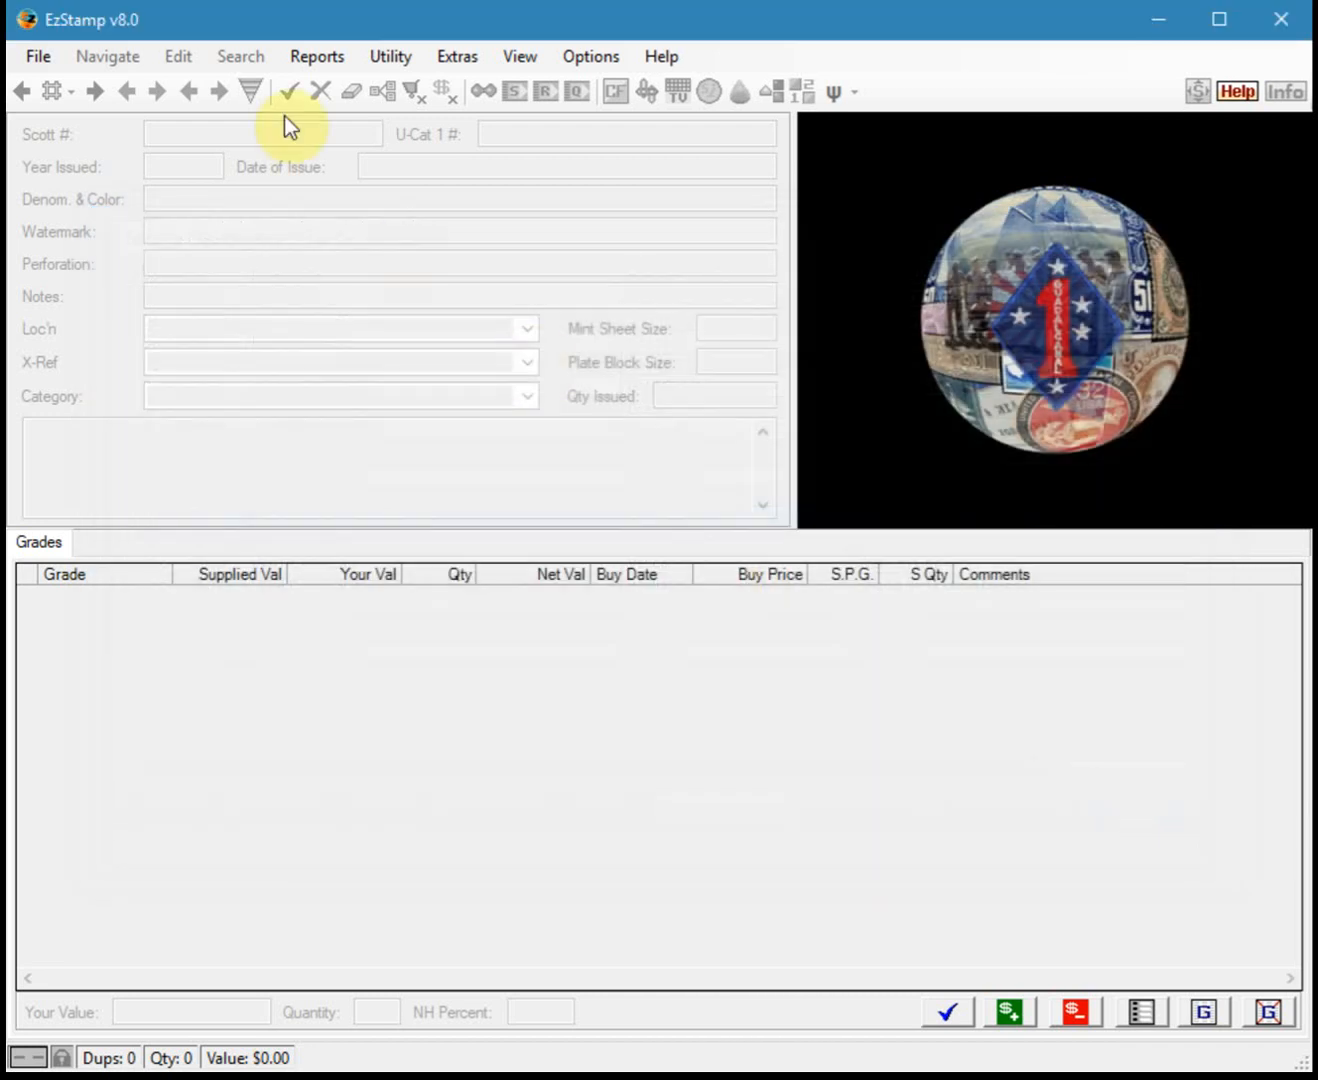
- Open the restored country file USA_DADS_AIR_MAIL.SDF from the DB folder
left_click(42, 58)
mouse_move(100, 151)
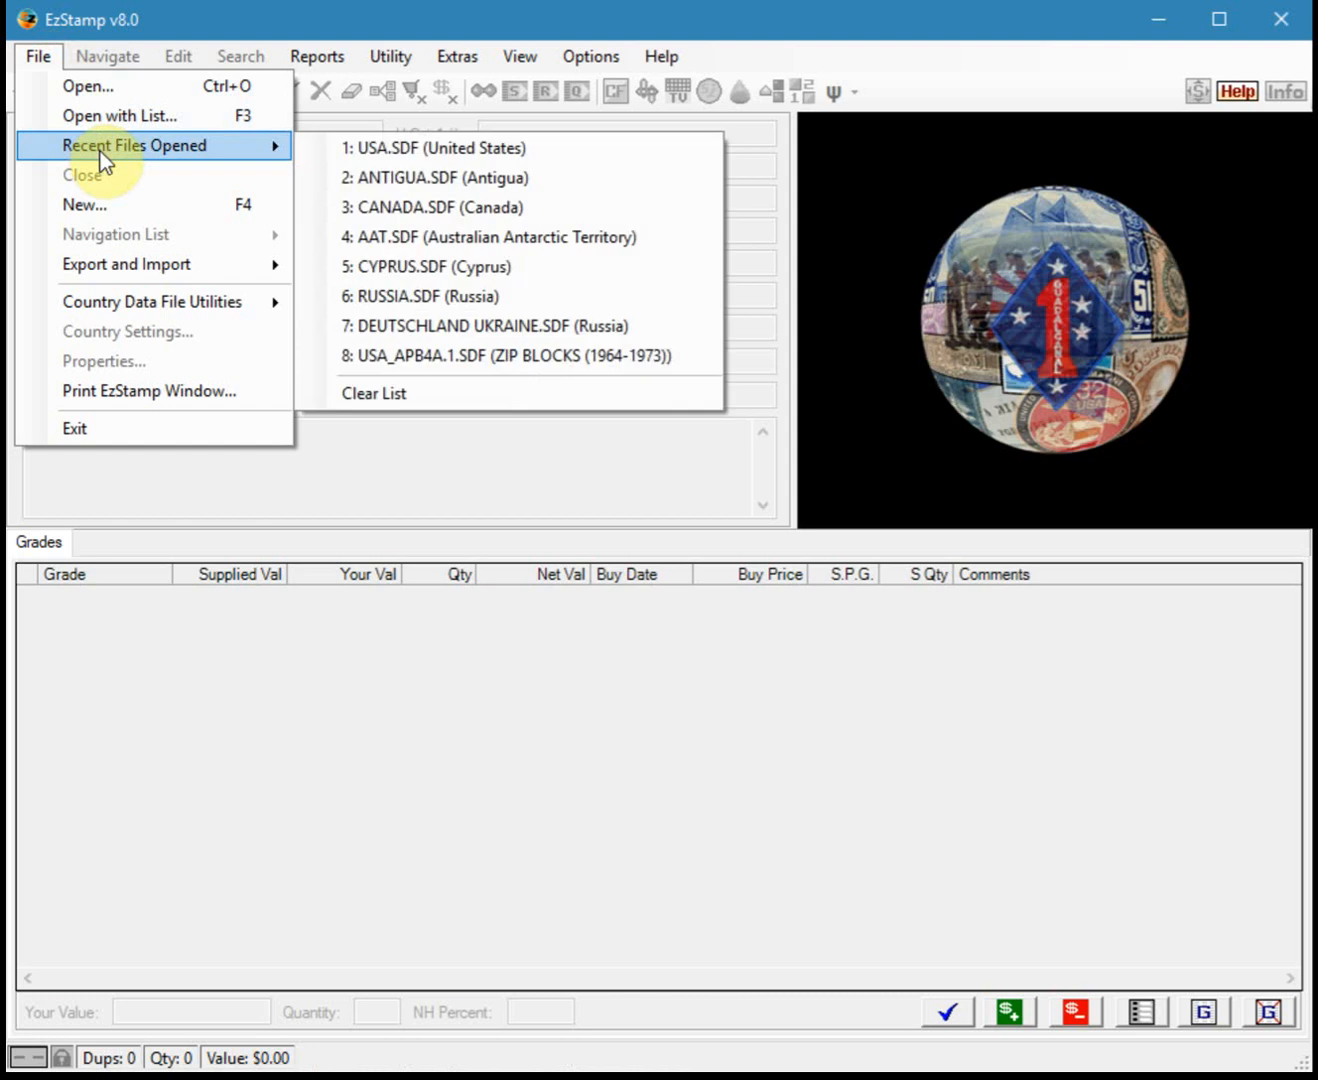
left_click(108, 93)
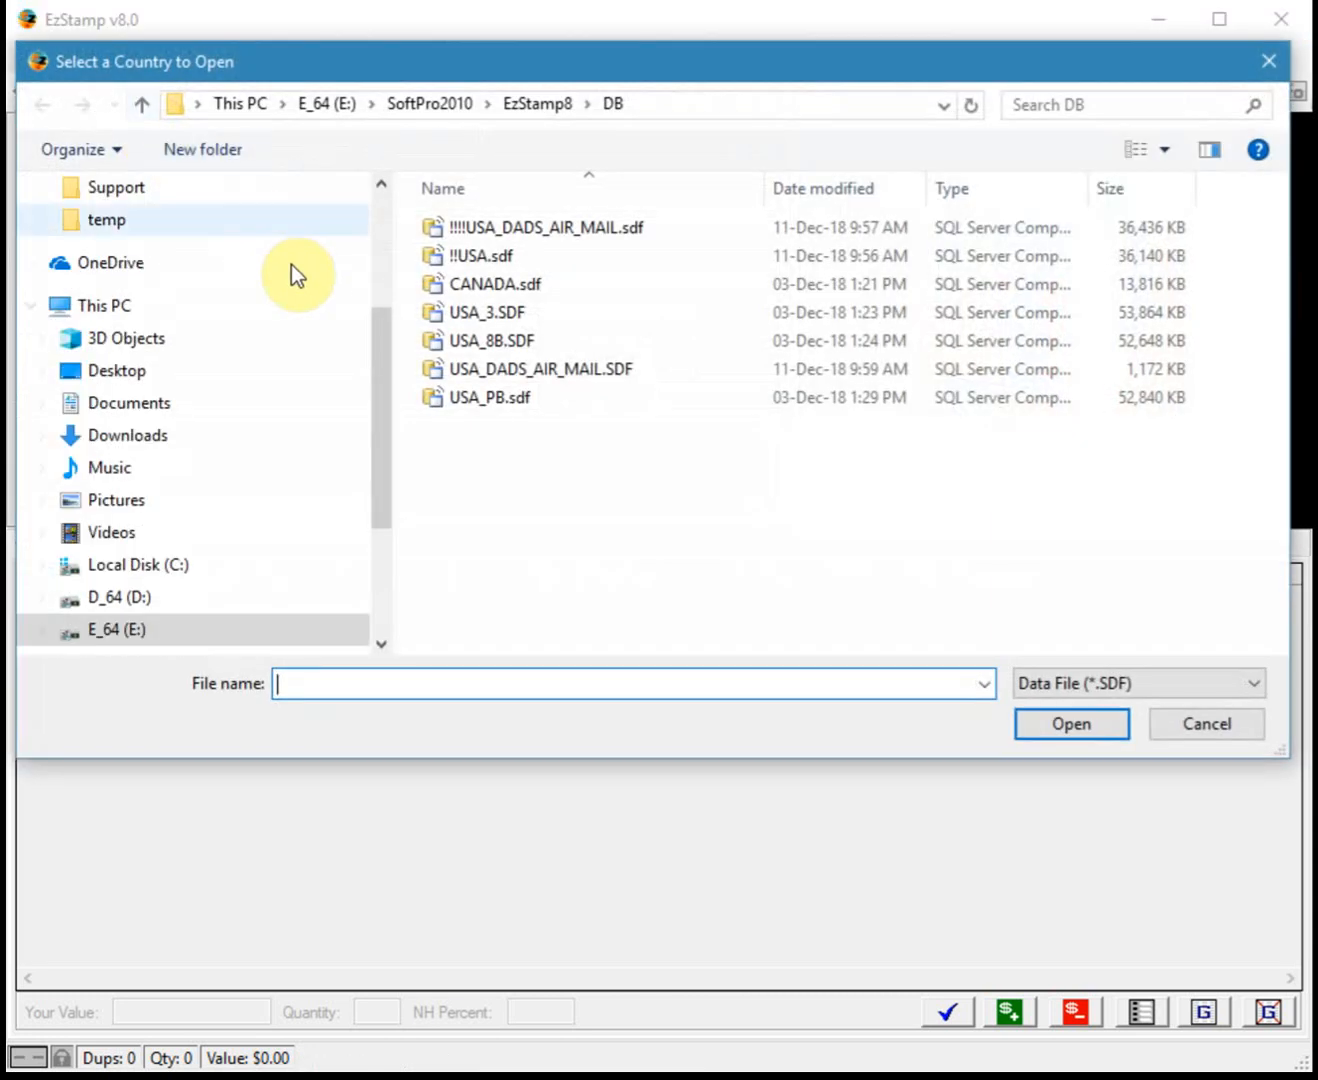
left_click(468, 371)
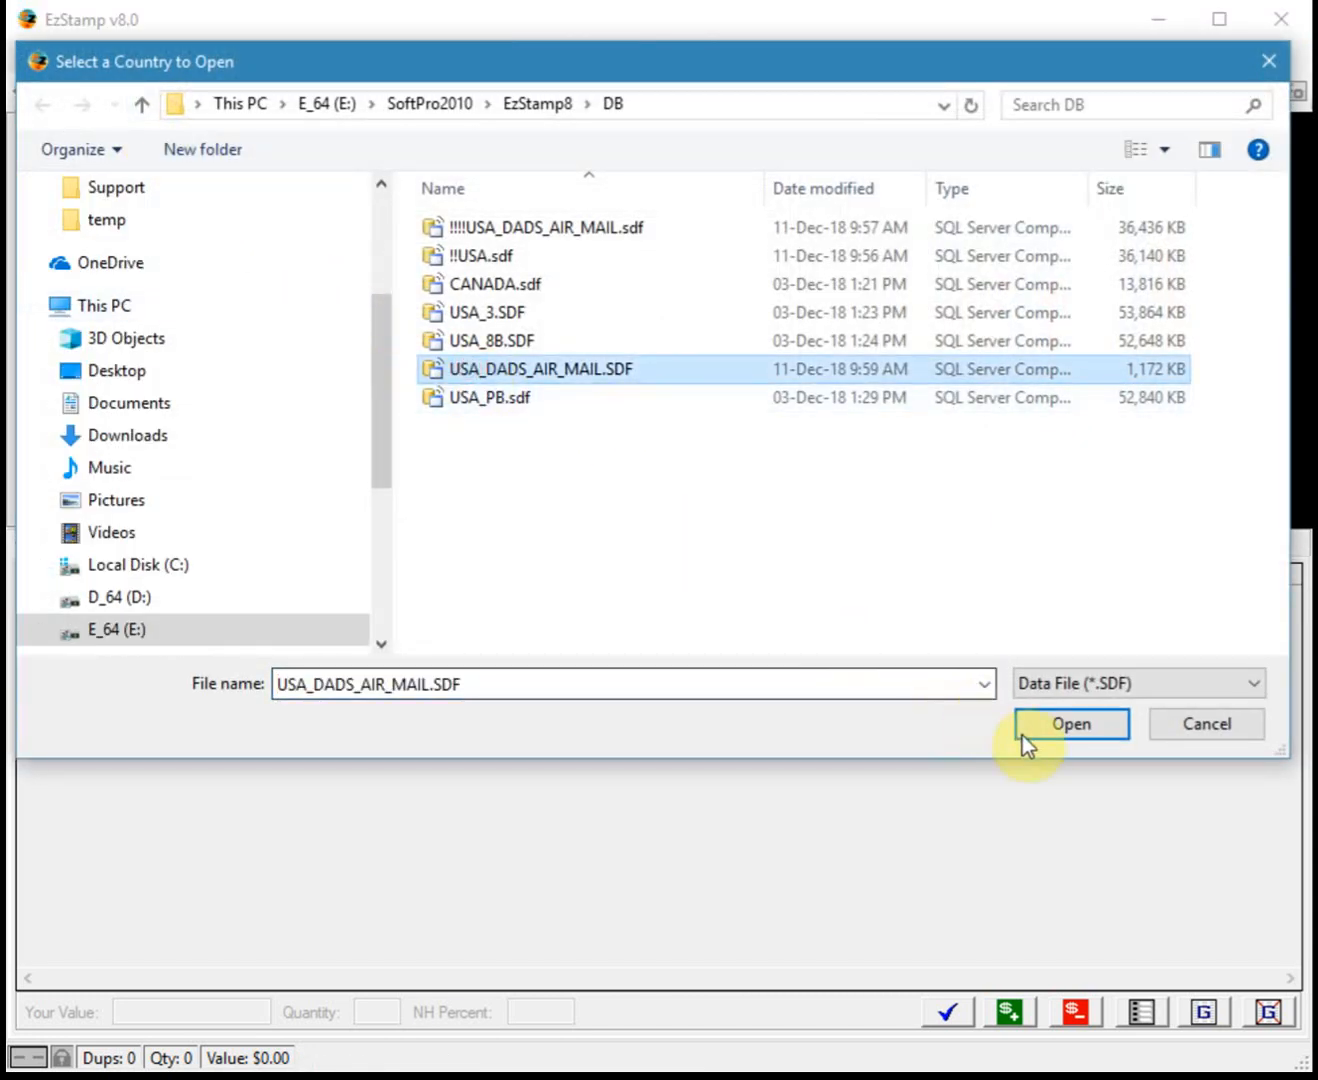
left_click(1046, 722)
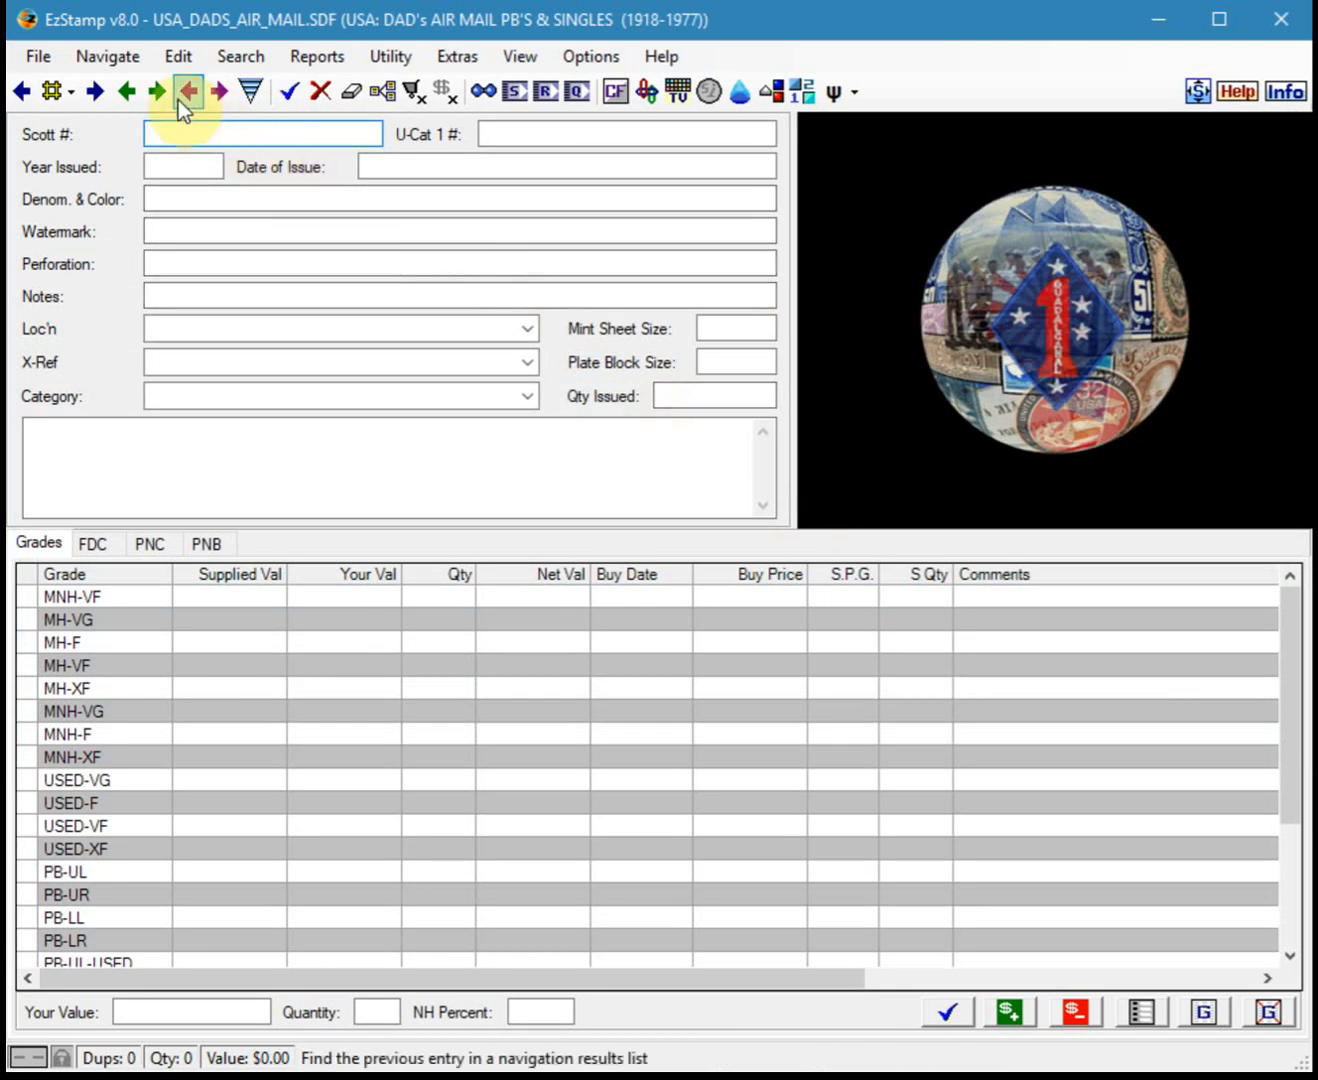
- Go forward through the inventoried stamps to Scott # 1879a and examine its image links without saving changes
left_click(166, 96)
left_click(166, 96)
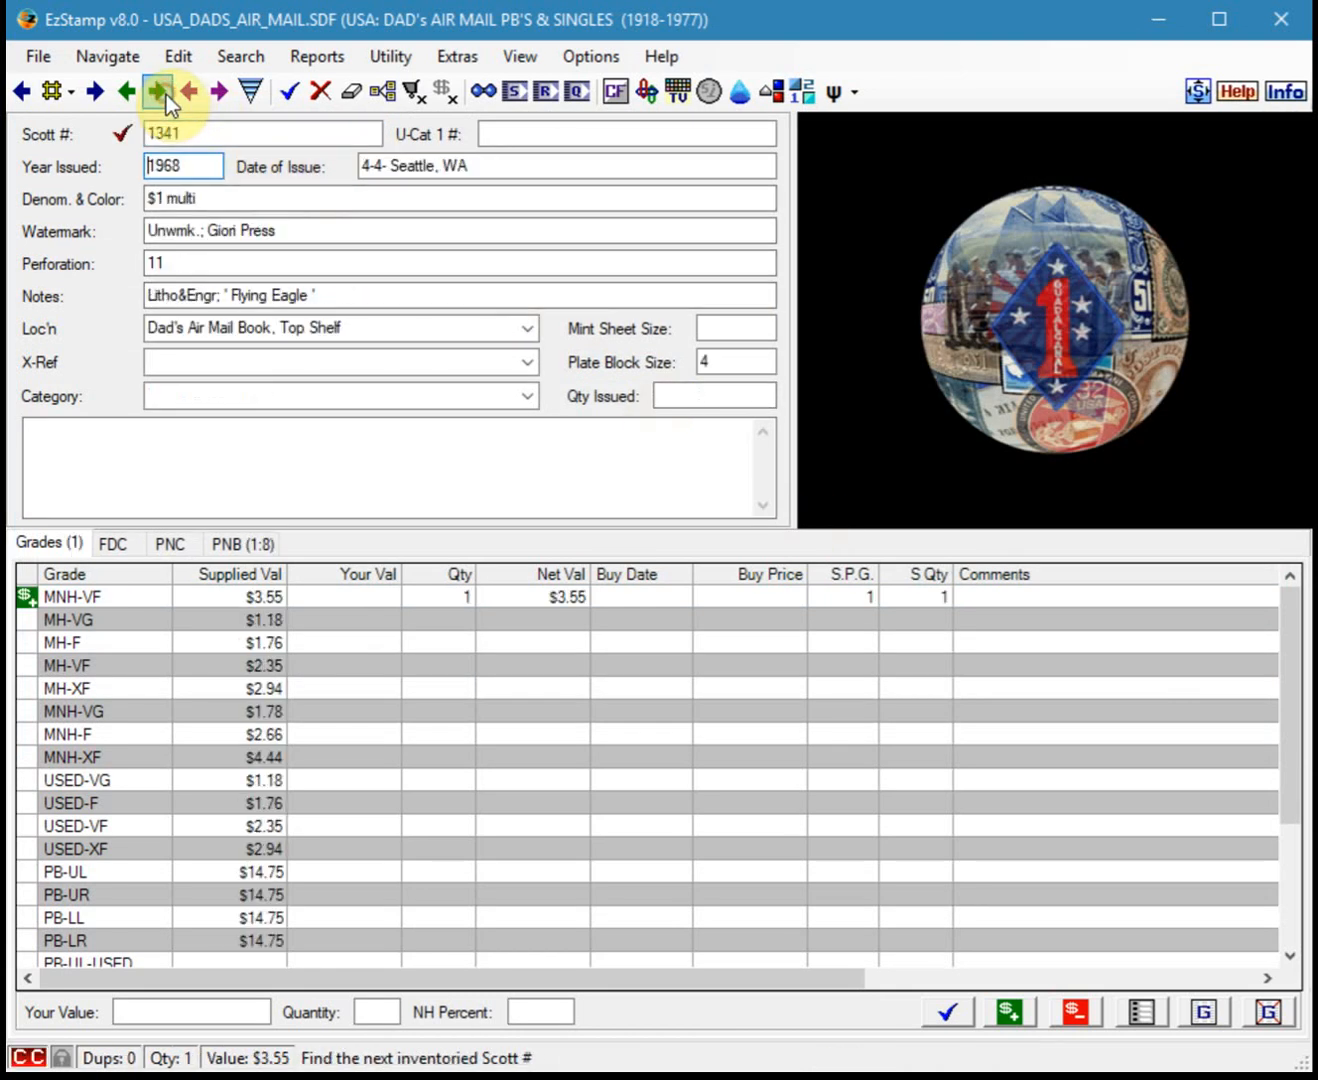
left_click(165, 95)
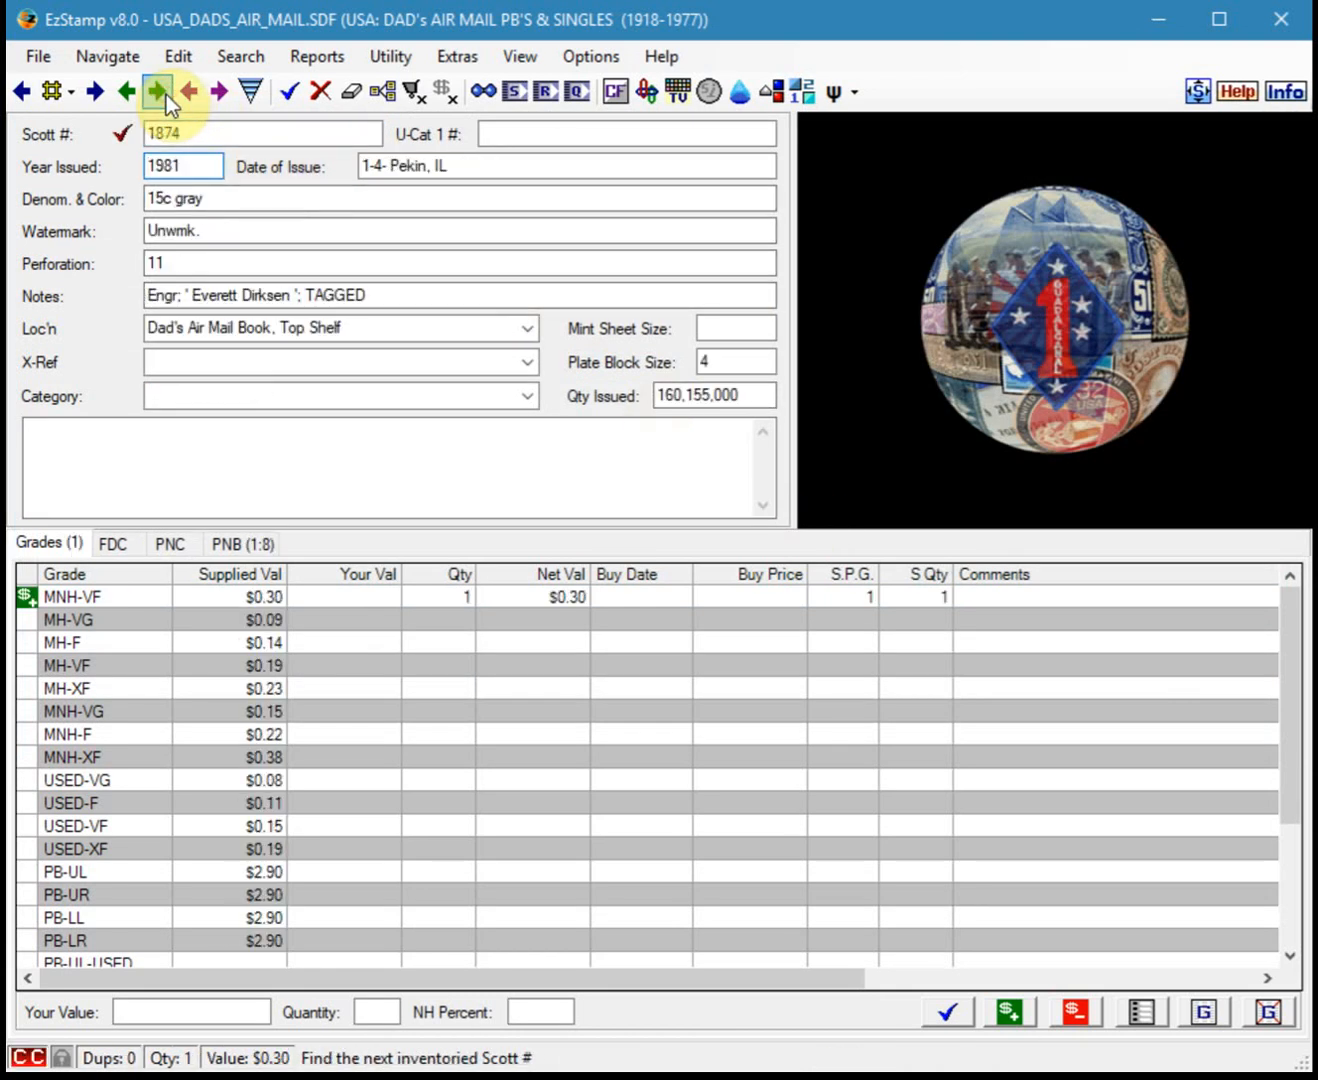
left_click(165, 95)
left_click(166, 95)
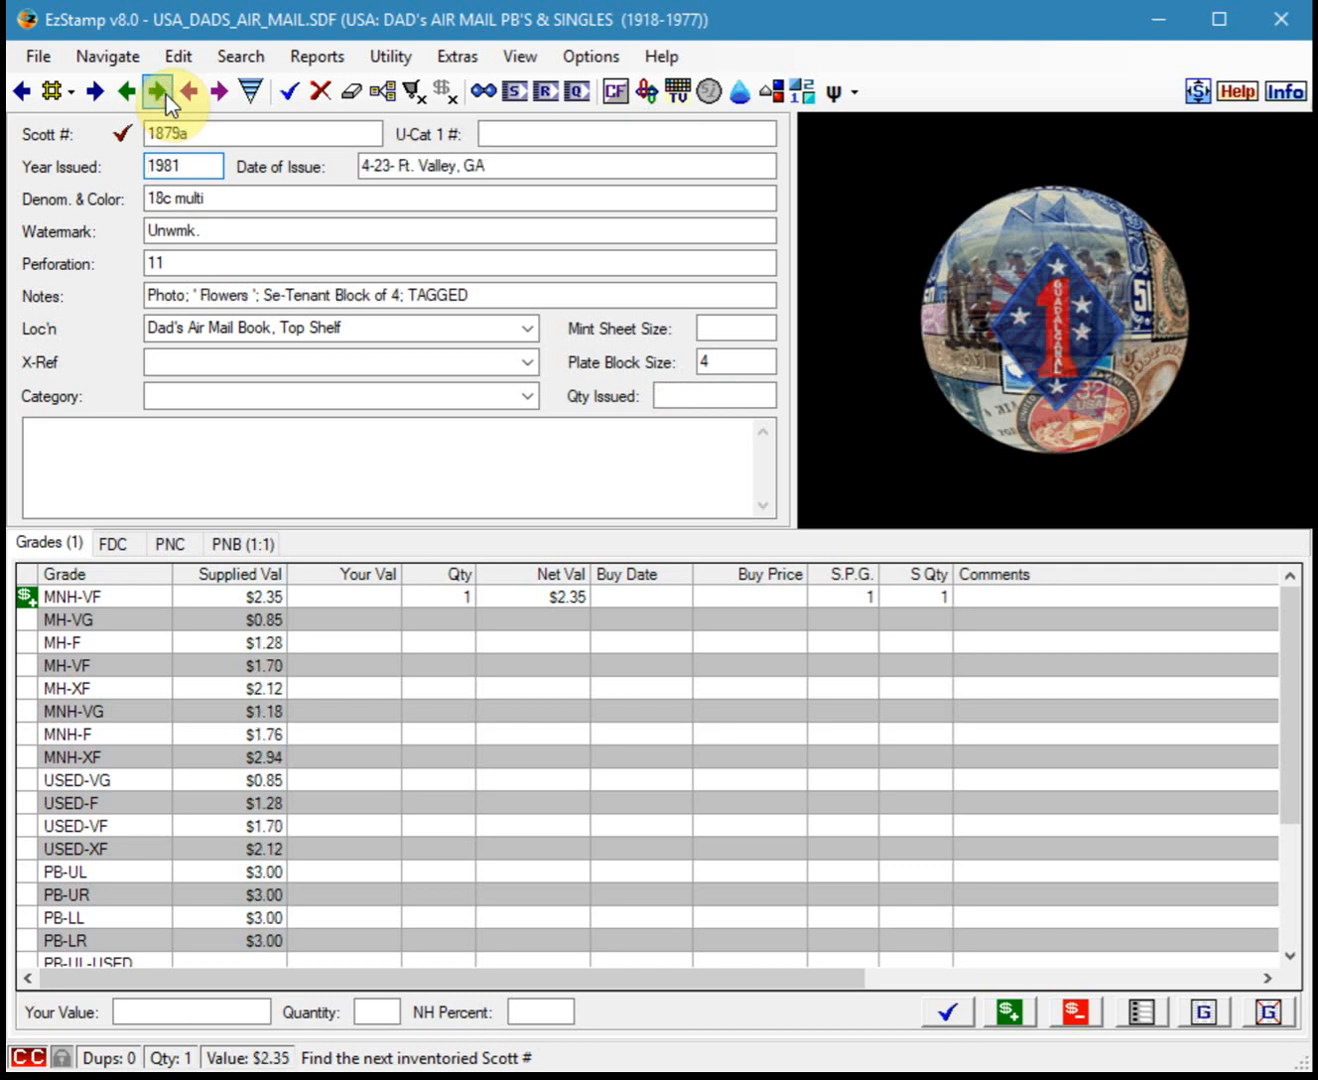
left_click(1058, 279)
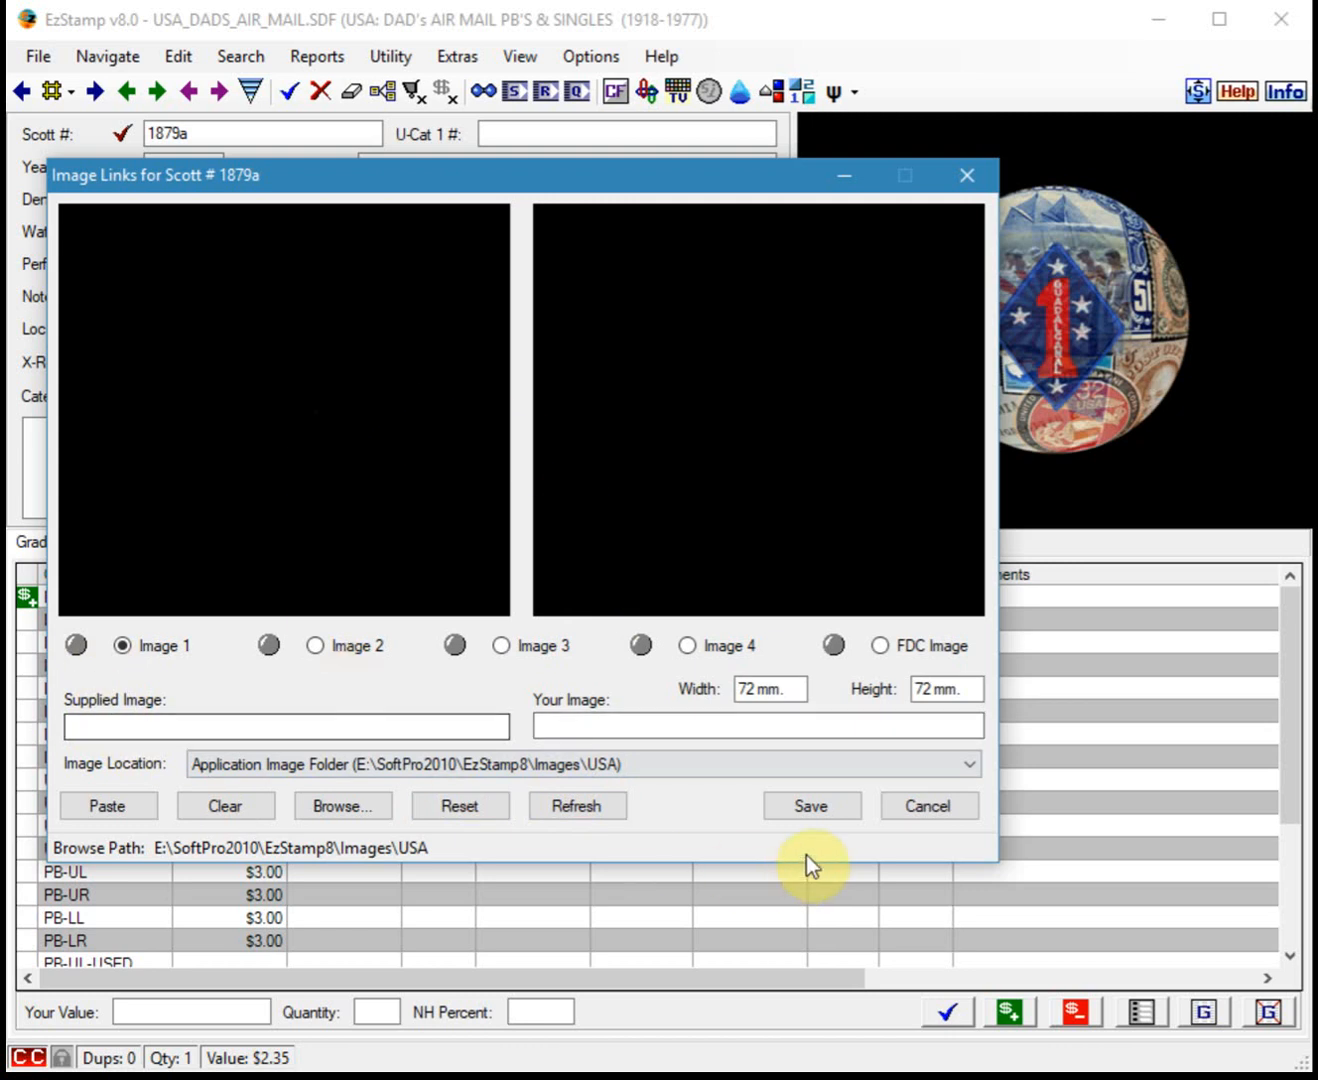
left_click(919, 806)
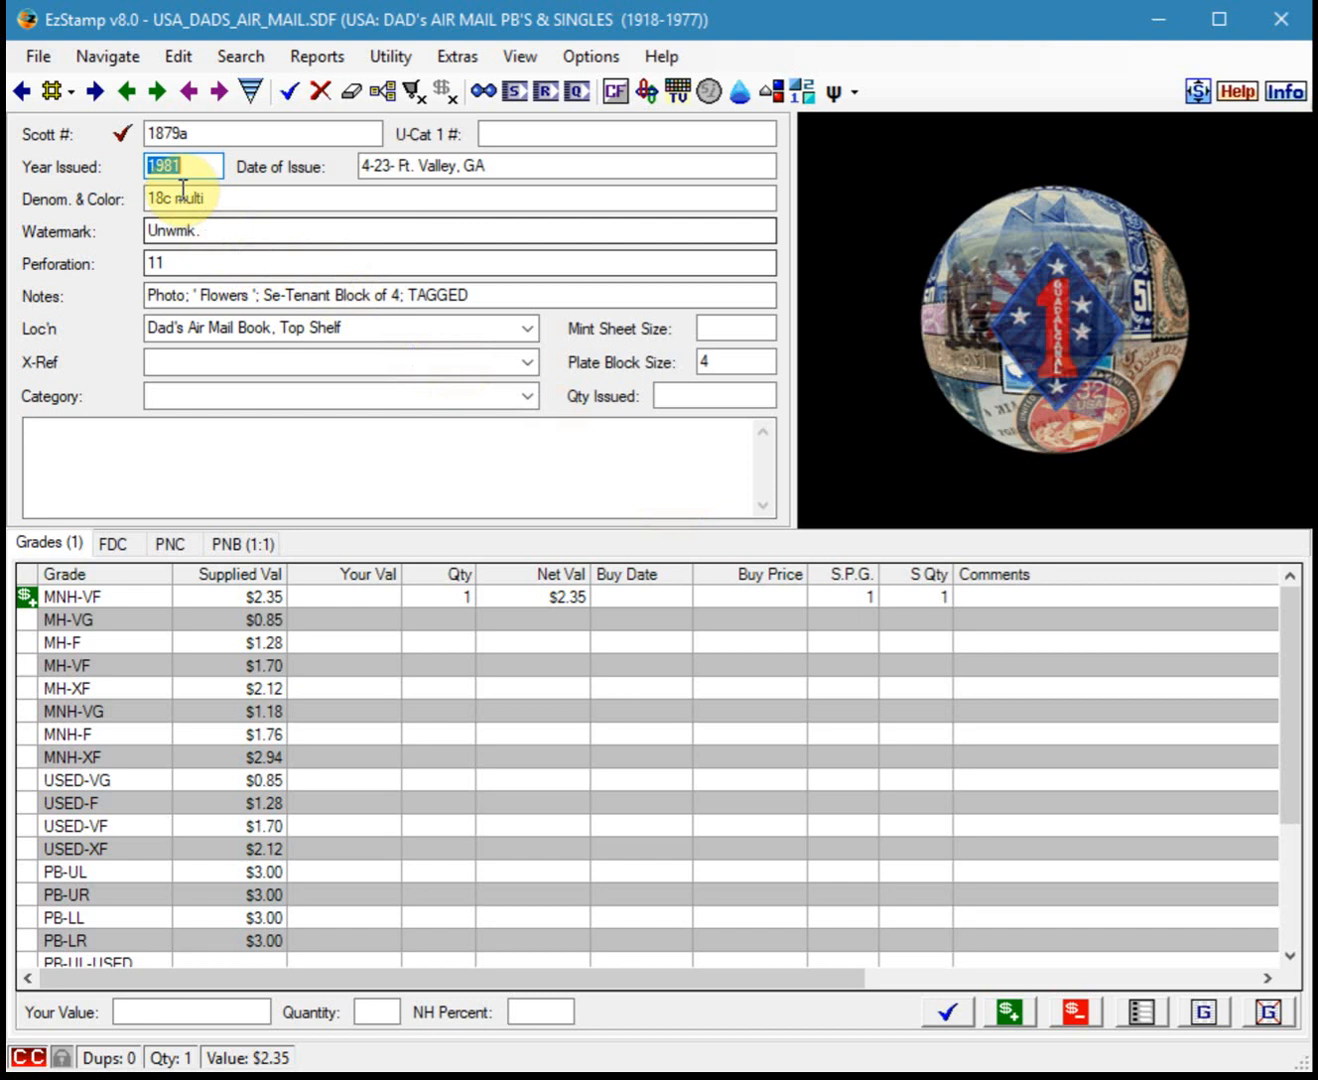
- Look up Scott # 1 in the restored file and decline to enter it as a new variety
left_click(200, 137)
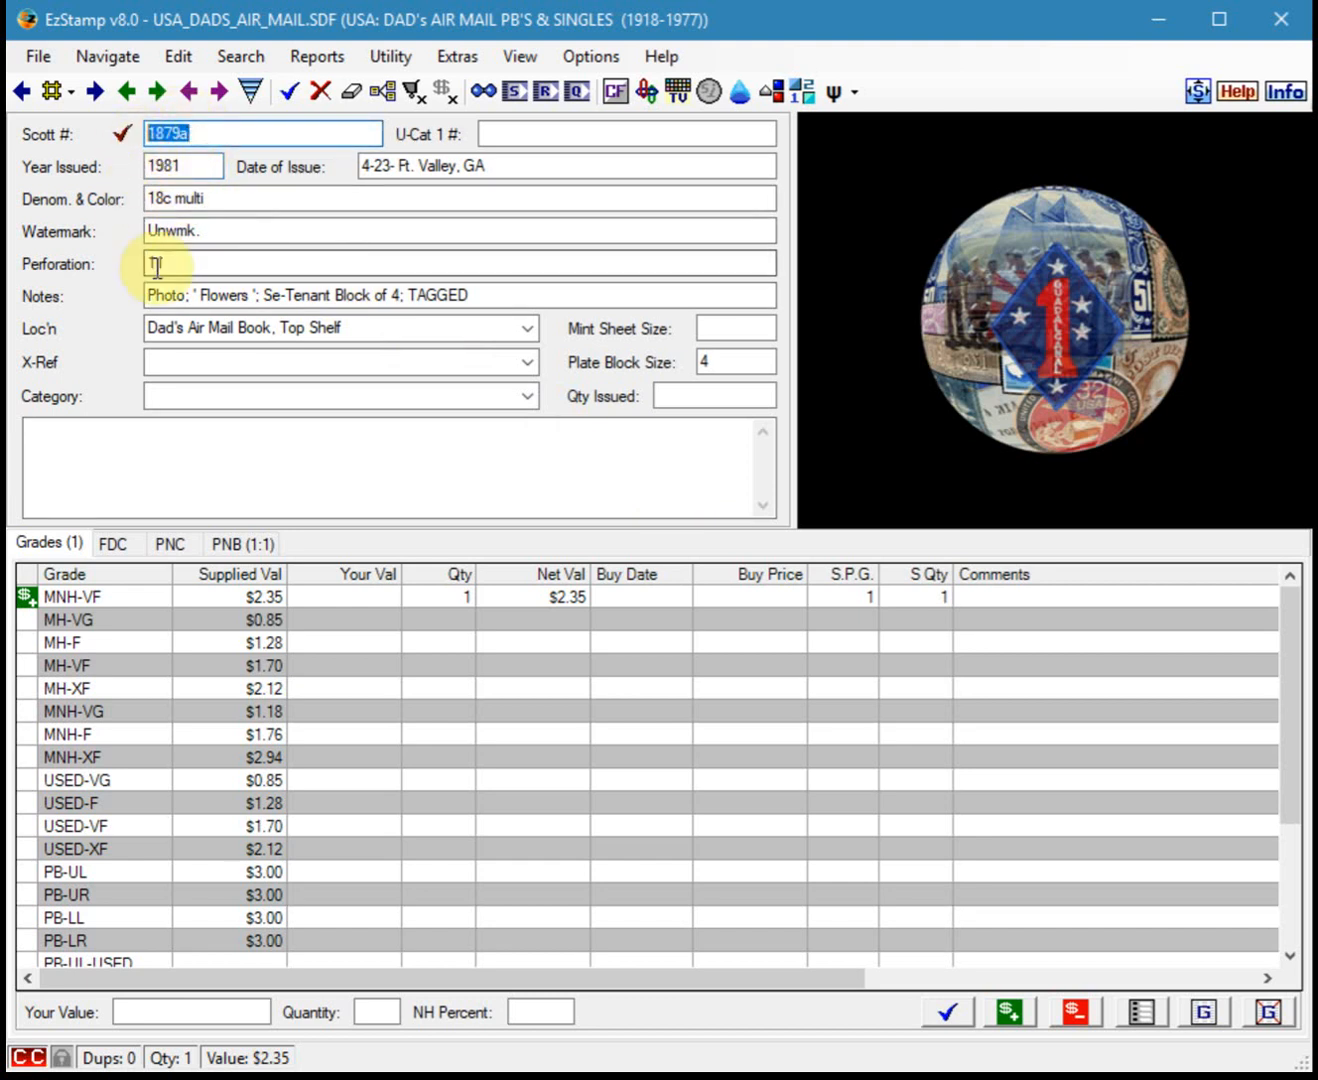
type("1")
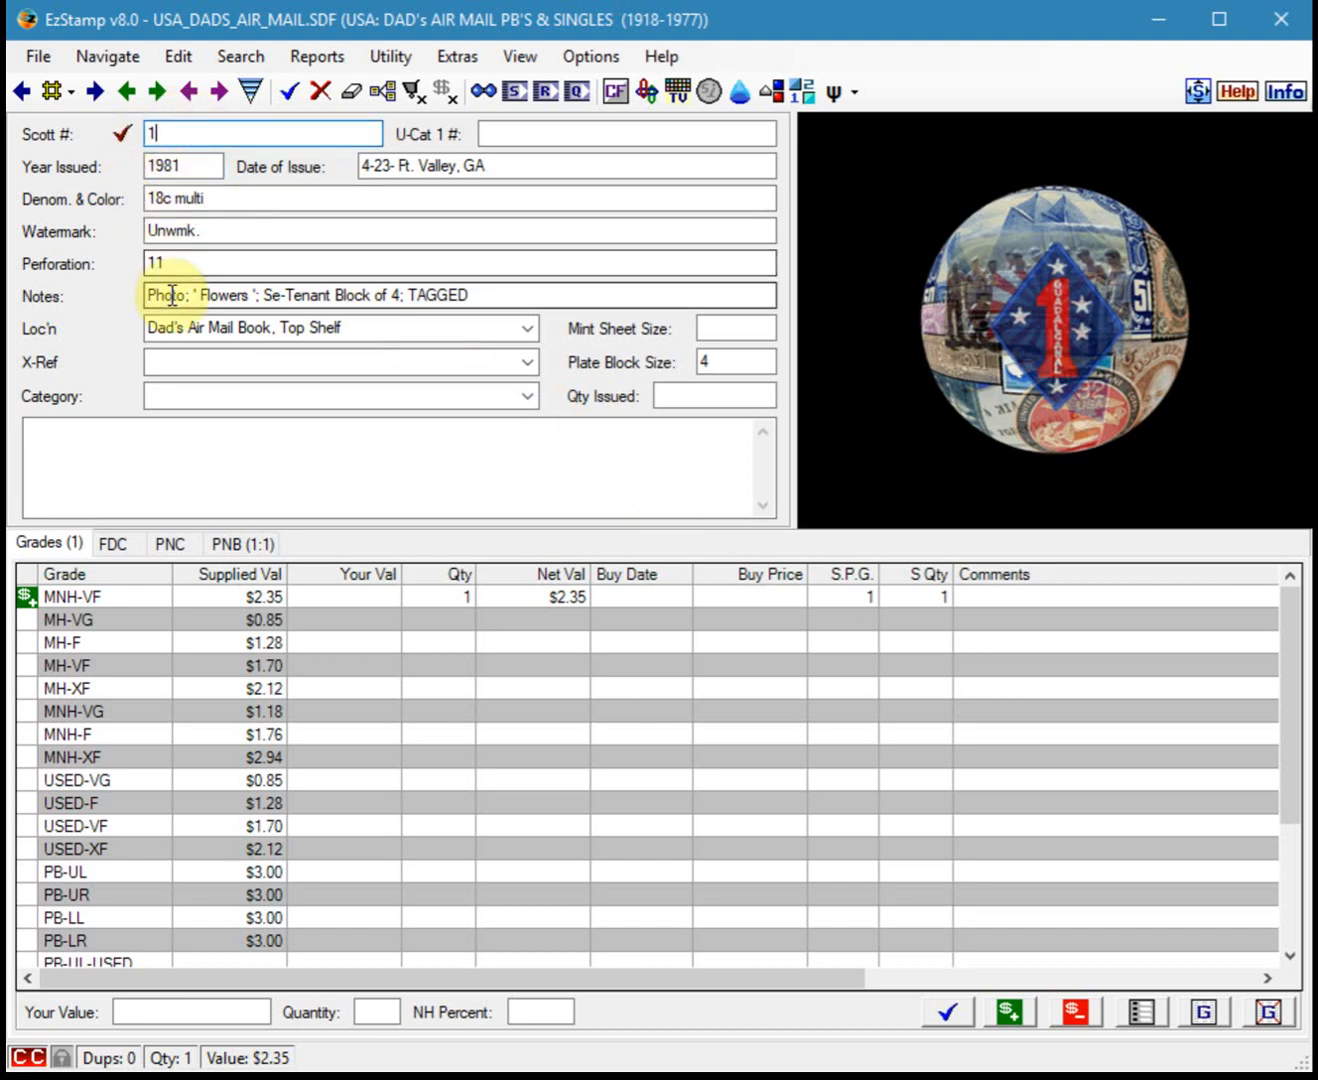
key("Return")
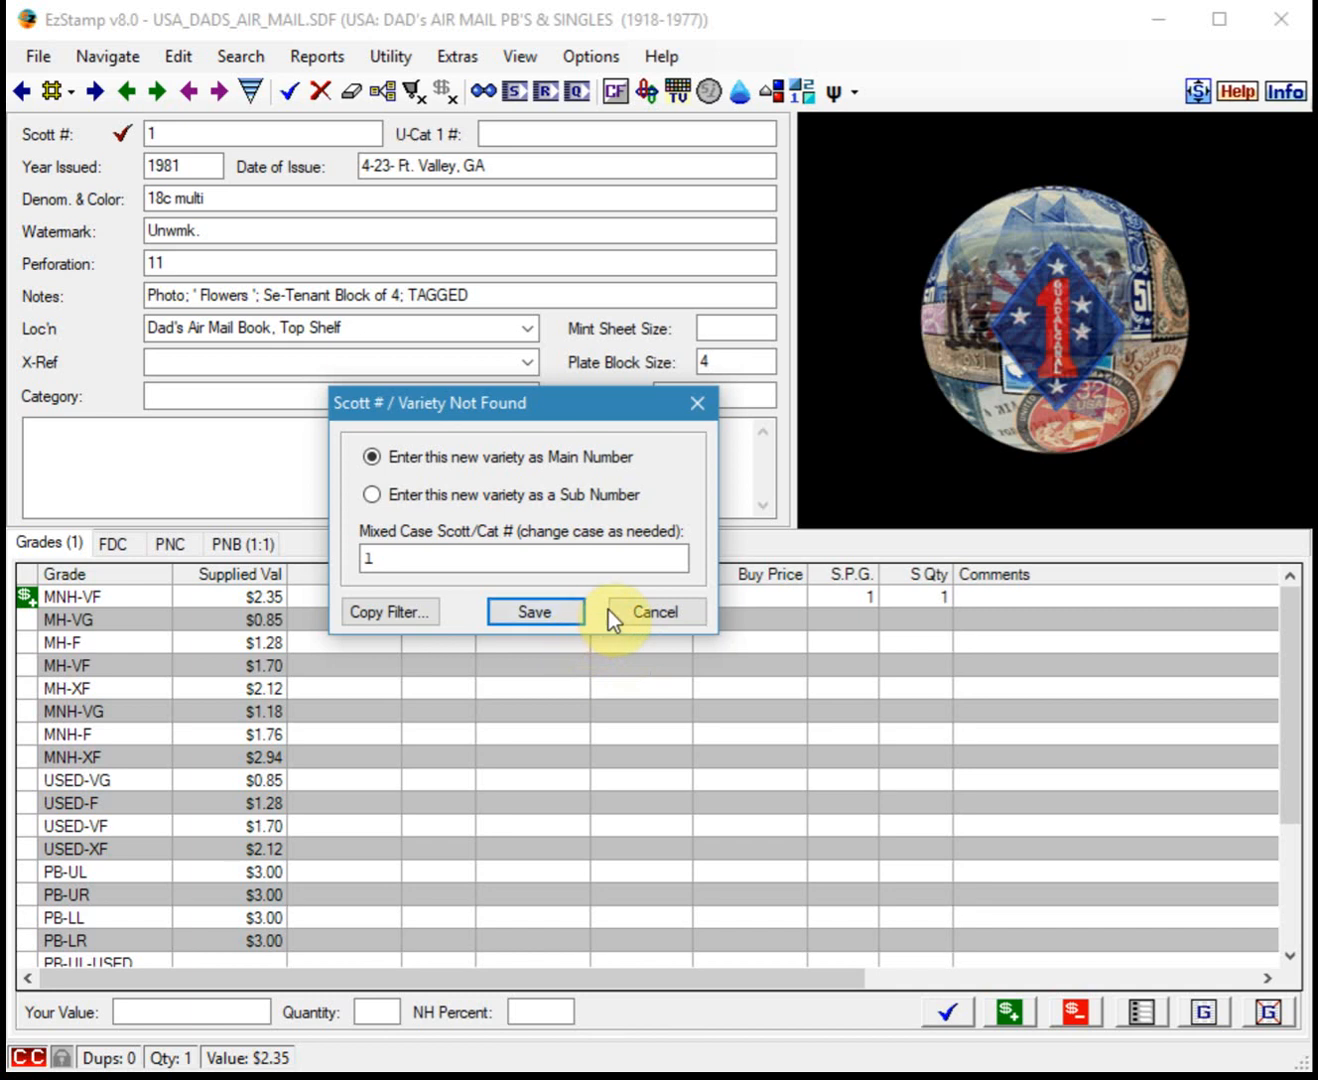
left_click(670, 606)
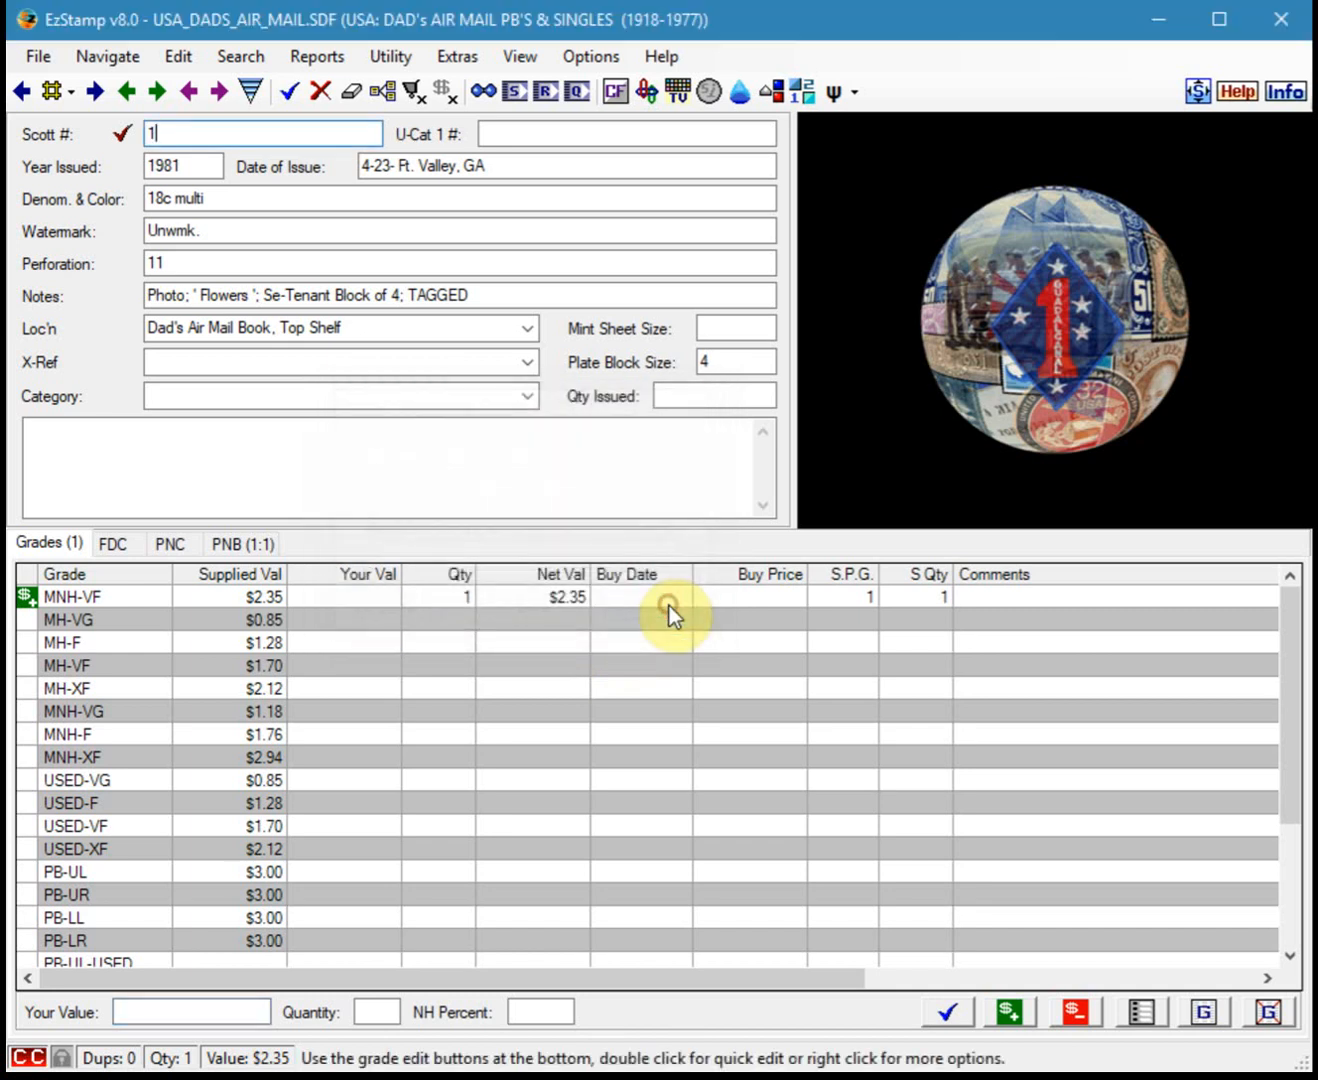